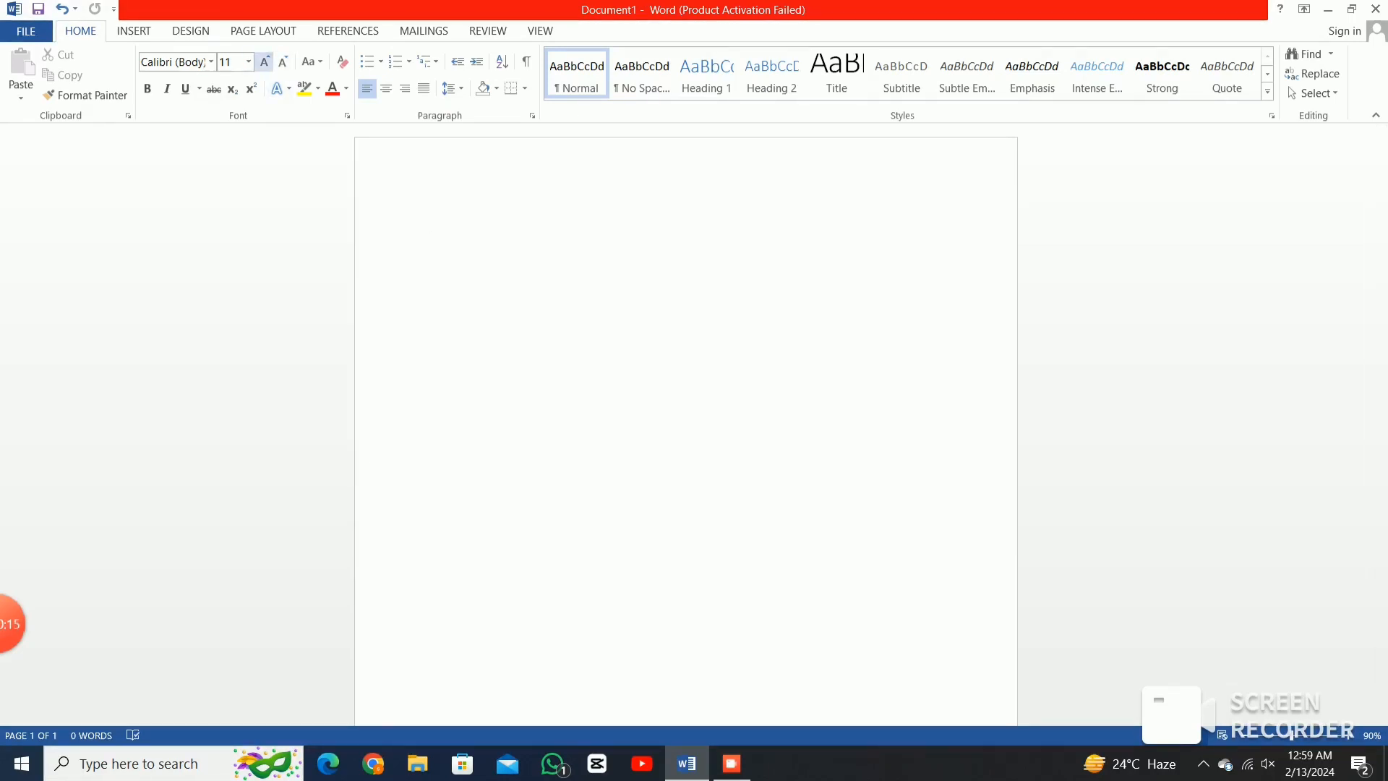
# Grow the blank document's font to size 12 and show the References tab, with APA citation style.
pyautogui.click(264, 62)
pyautogui.click(348, 31)
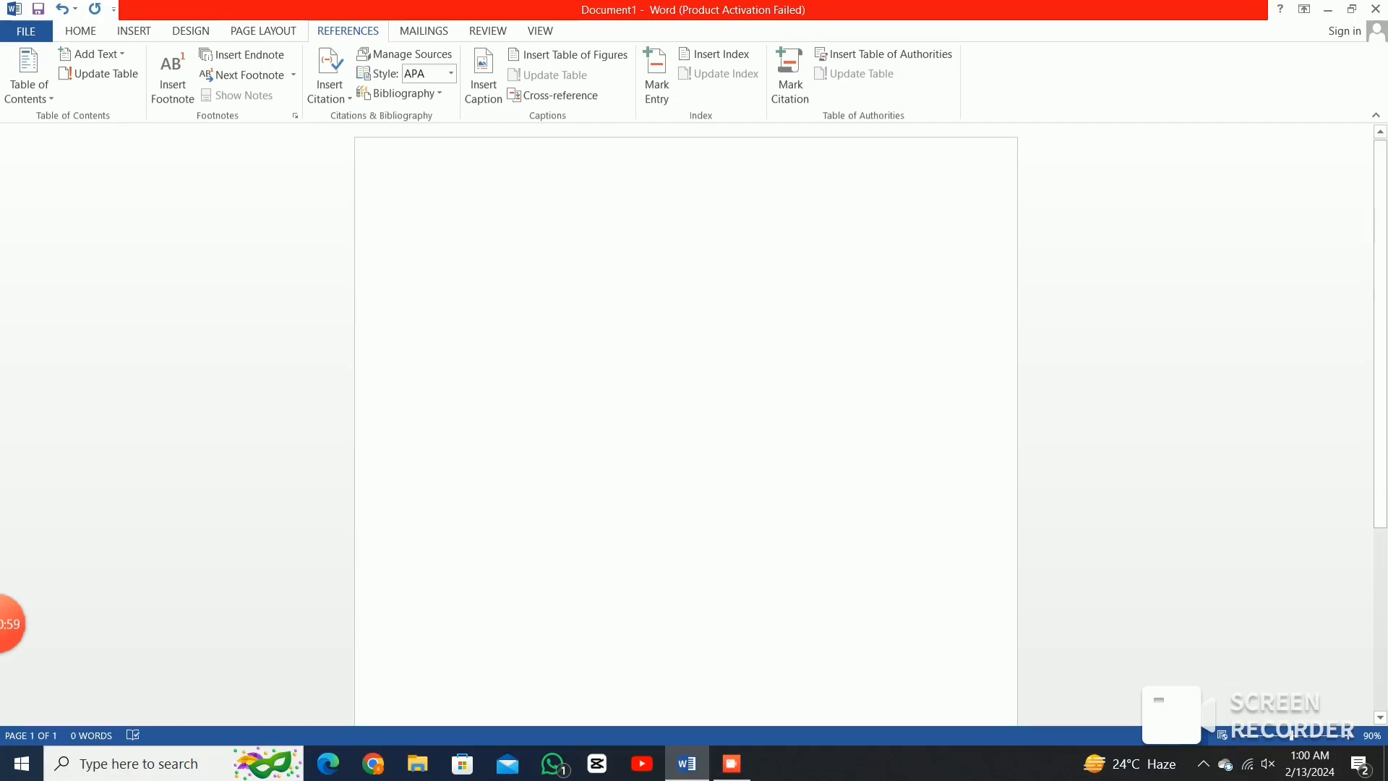
# Generate sample text with =rand(1,8), then enlarge all of the document's text.
pyautogui.write('=')
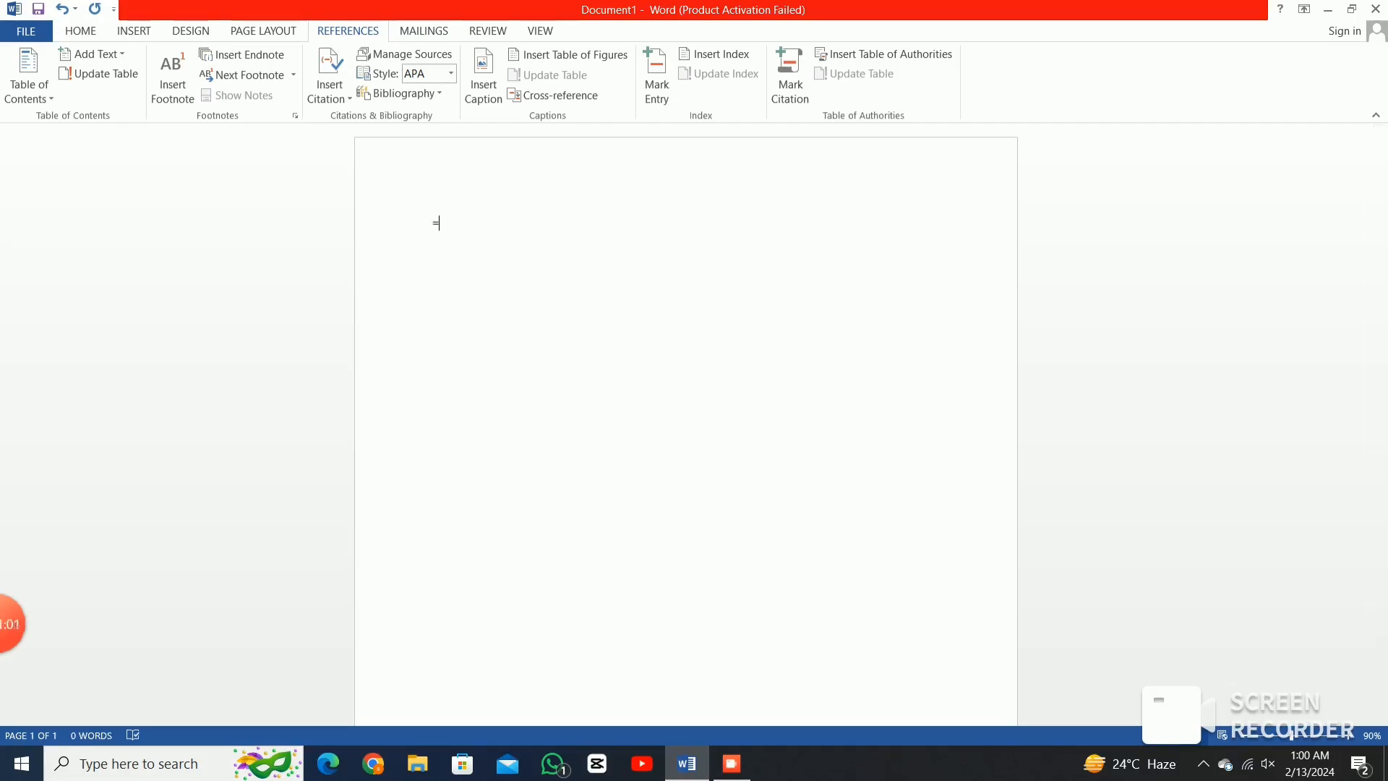
pyautogui.write('rand(1.8')
pyautogui.press('BackSpace')
pyautogui.press('BackSpace')
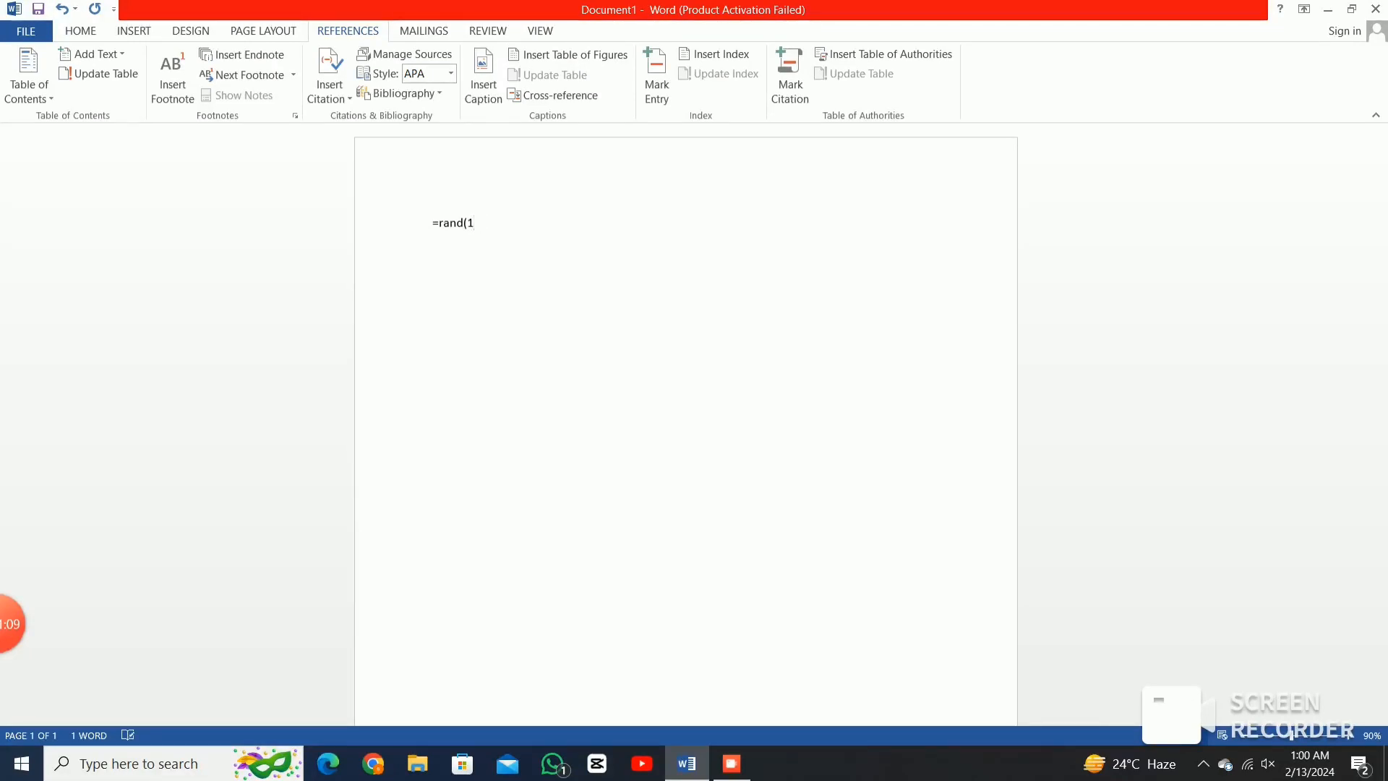
pyautogui.write(',8)')
pyautogui.press('Return')
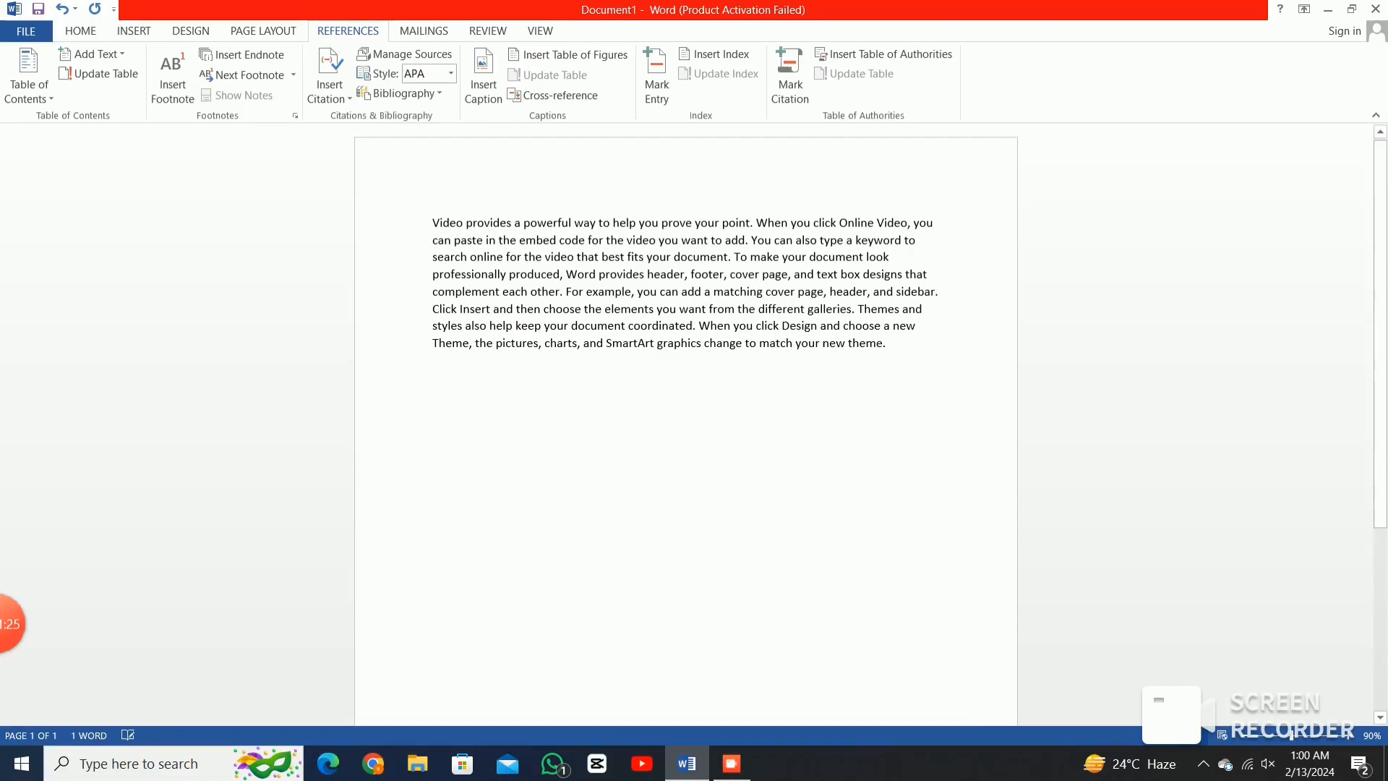
pyautogui.hotkey('ctrl', 'a')
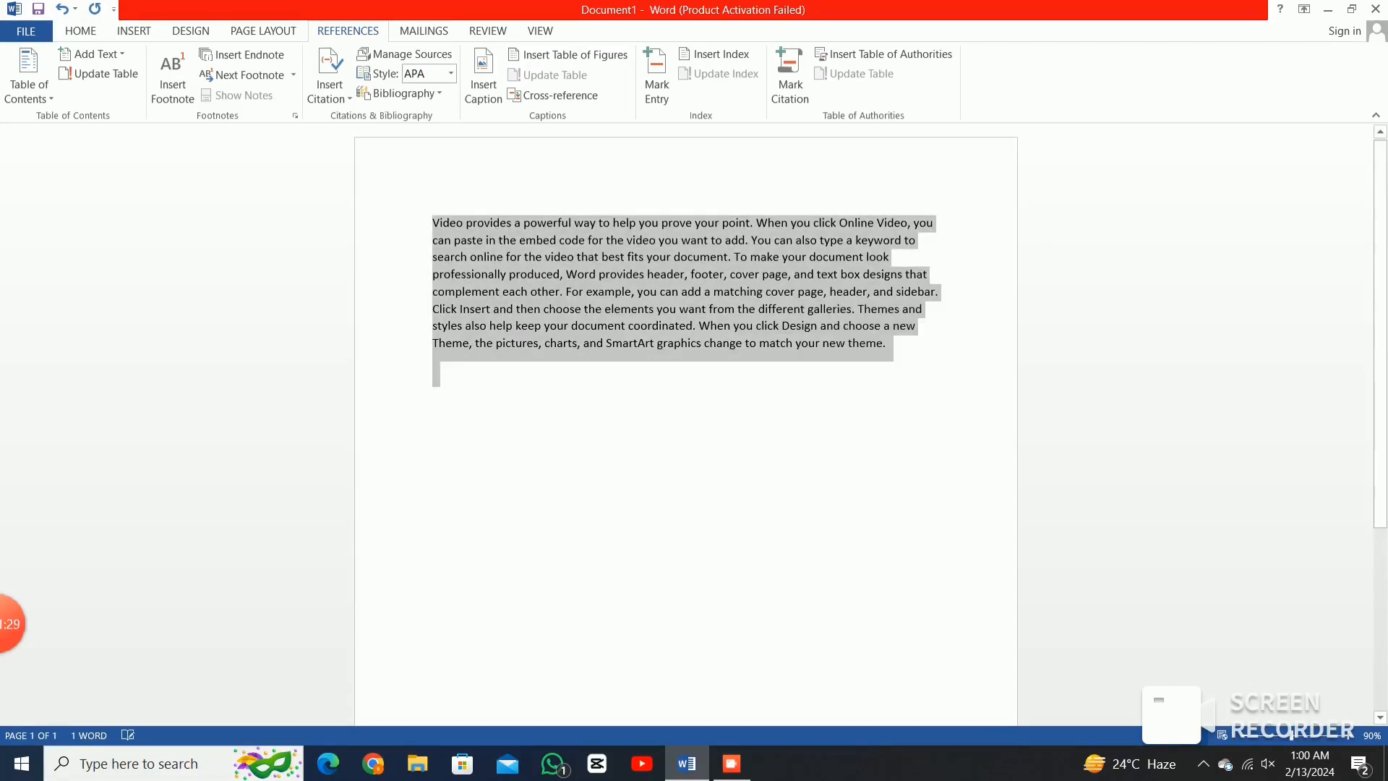
pyautogui.hotkey('ctrl', 'shift', '.')
pyautogui.hotkey('ctrl', 'shift', '.')
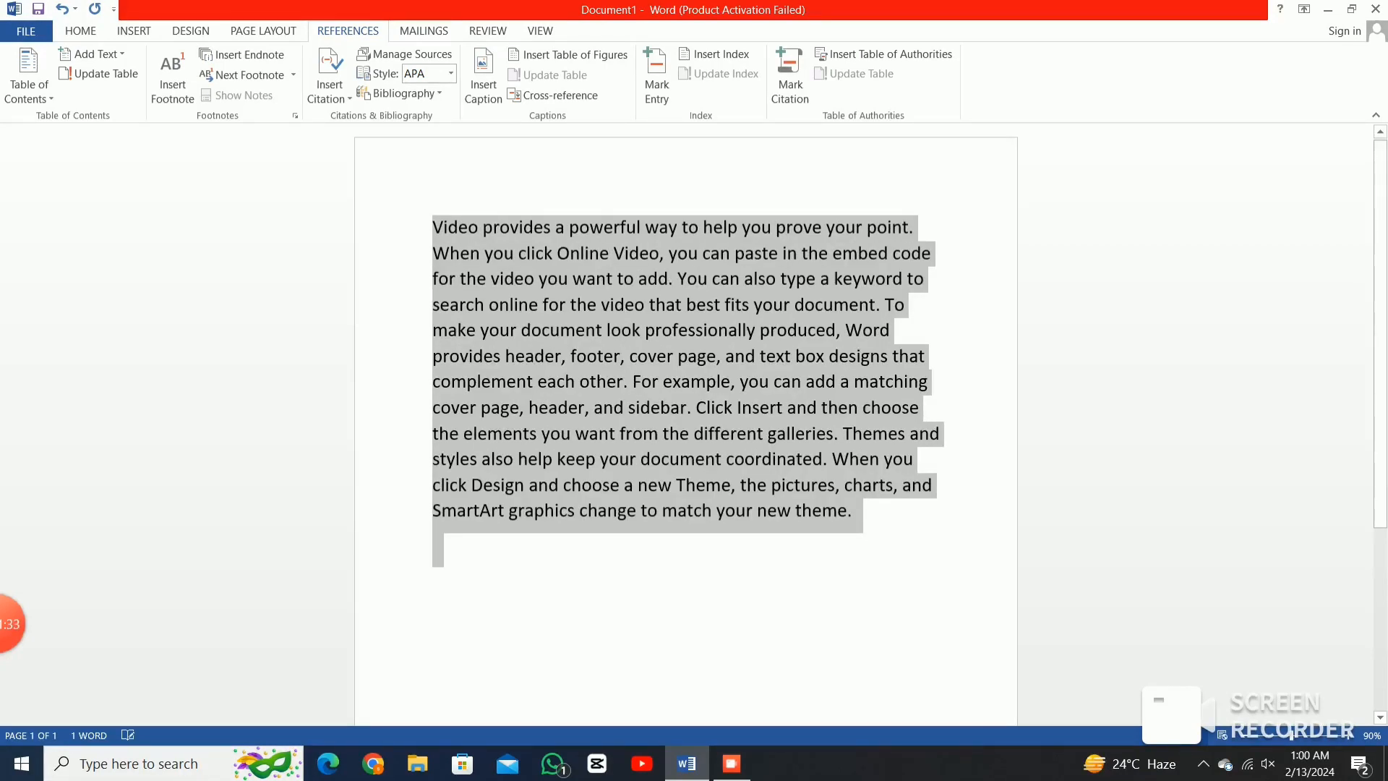
# Add a second =rand(1,8) paragraph on a new line and select the opening words 'Video provides'.
pyautogui.click(853, 511)
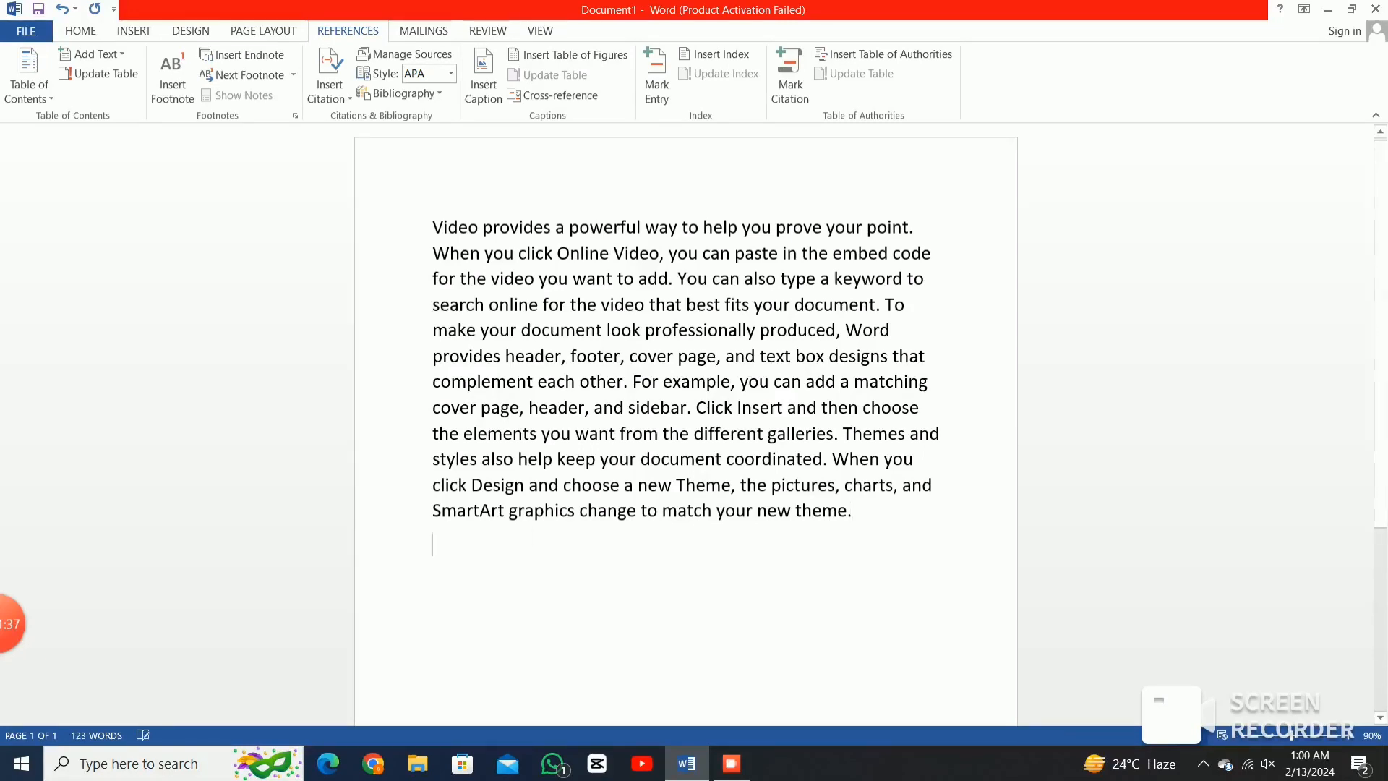
pyautogui.press('Return')
pyautogui.write('=')
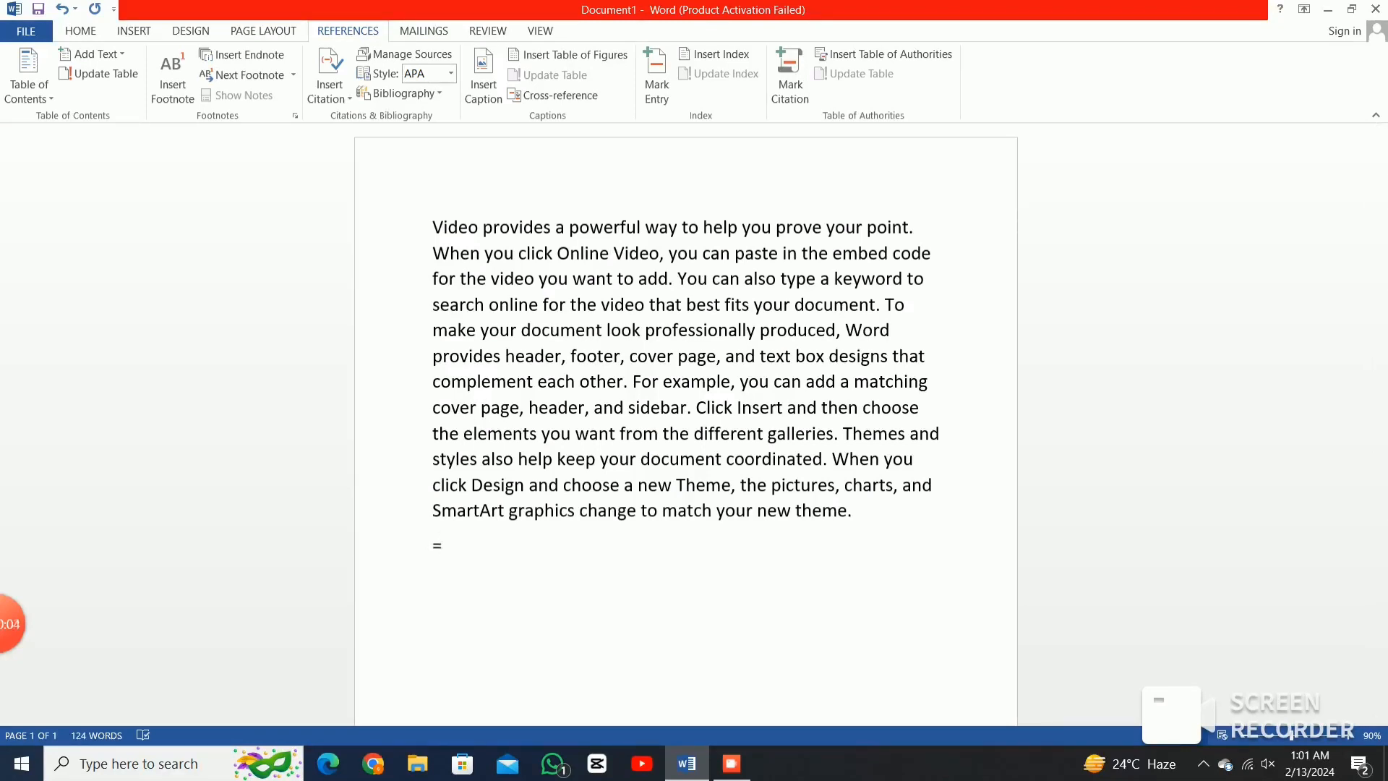
pyautogui.write('rand')
pyautogui.press('BackSpace')
pyautogui.write('(')
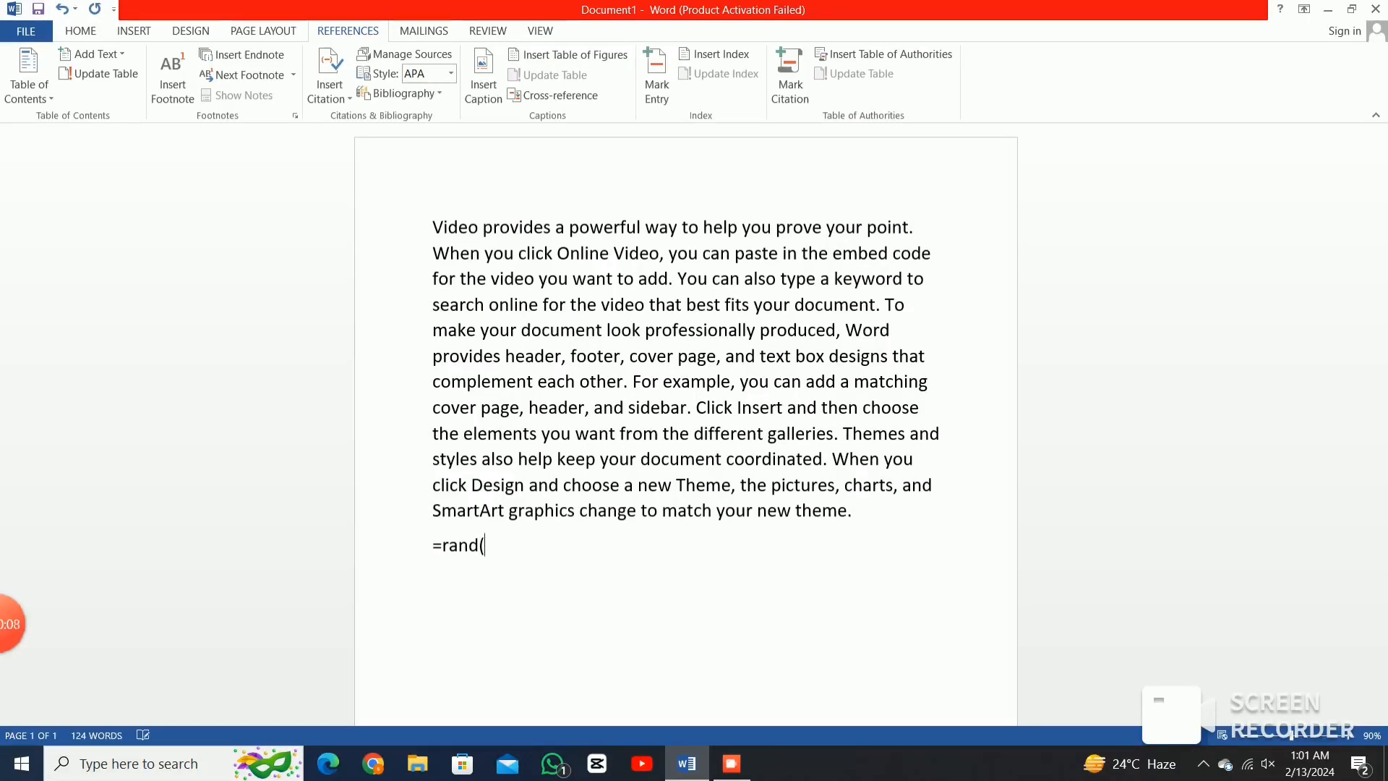
pyautogui.write('1,8)')
pyautogui.press('Return')
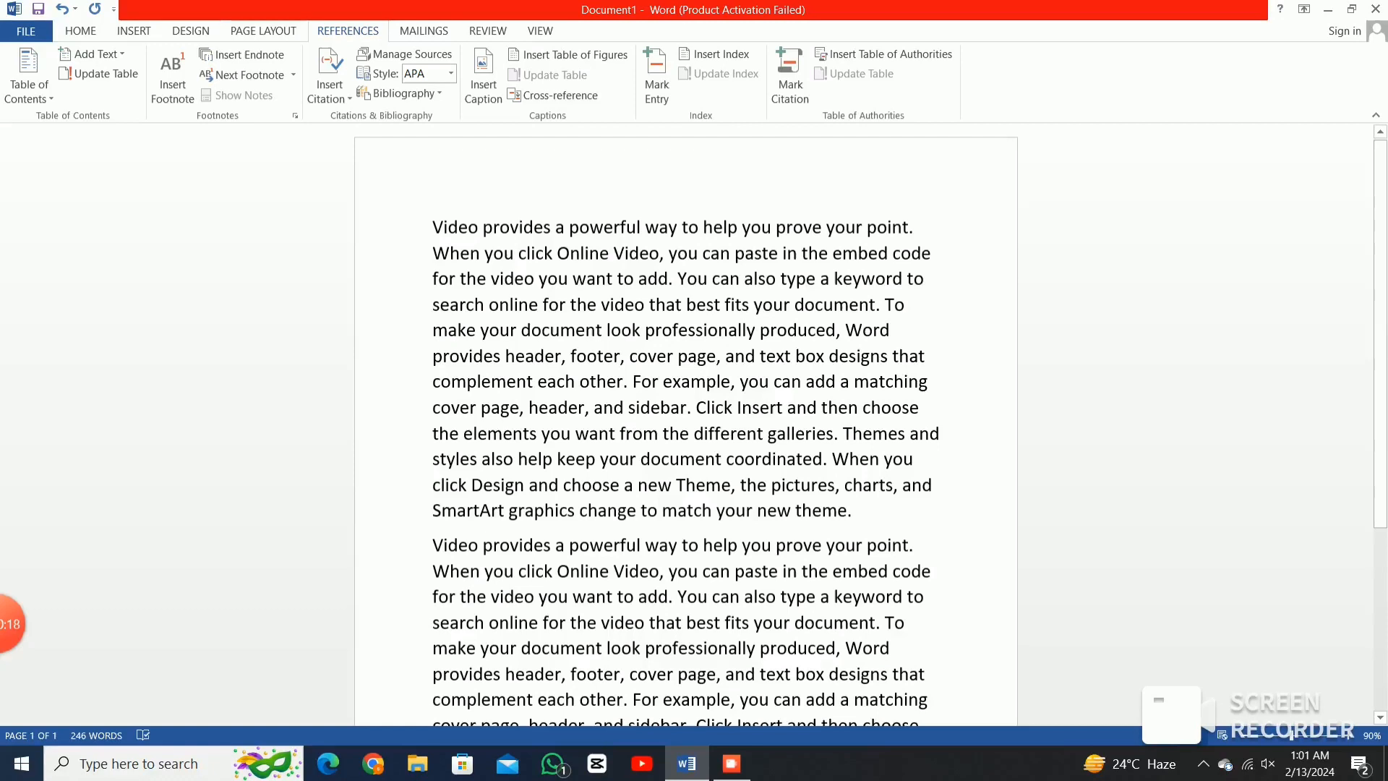
pyautogui.hotkey('ctrl', 'shift', 'Right')
pyautogui.hotkey('ctrl', 'shift', 'Right')
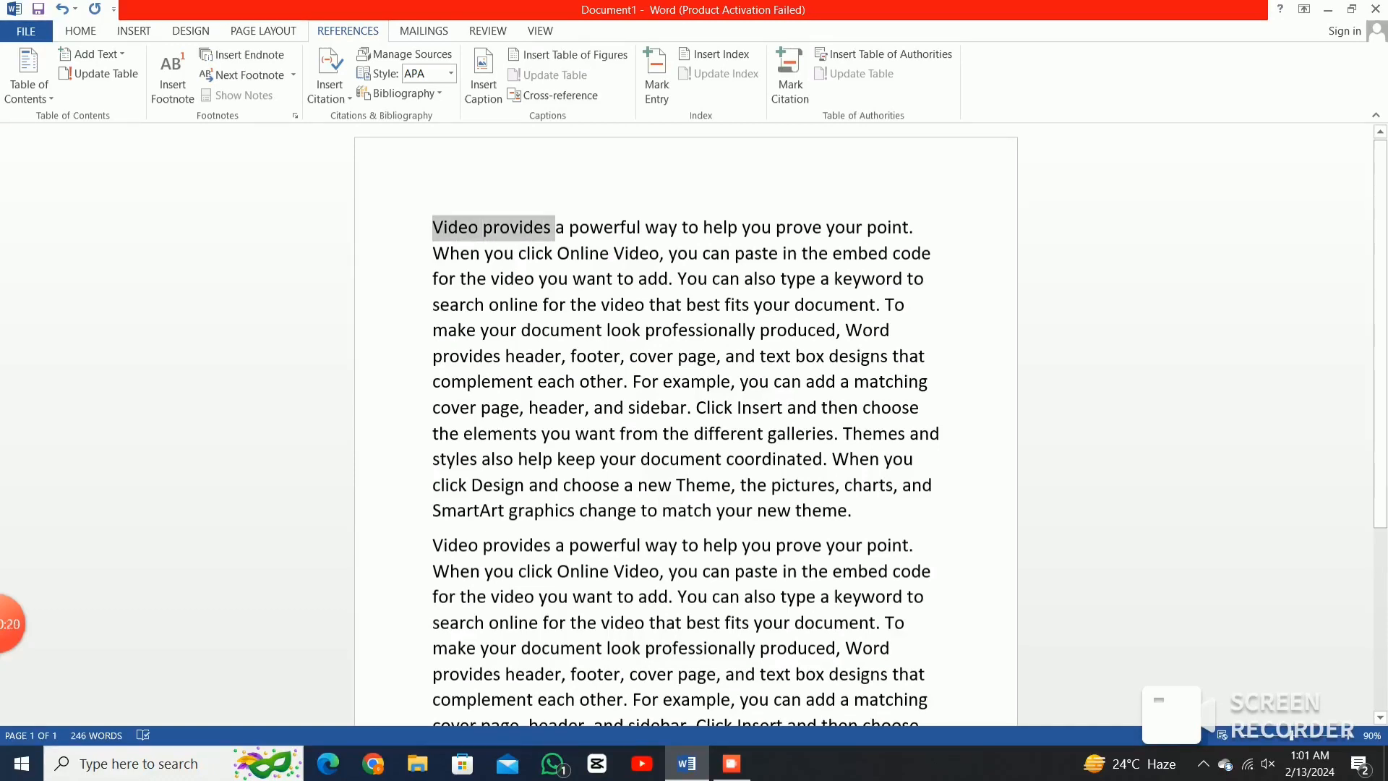
# Apply Heading 1 to 'Video provides' and Heading 2 (Ctrl+Alt+2) to 'the elements'.
pyautogui.click(80, 30)
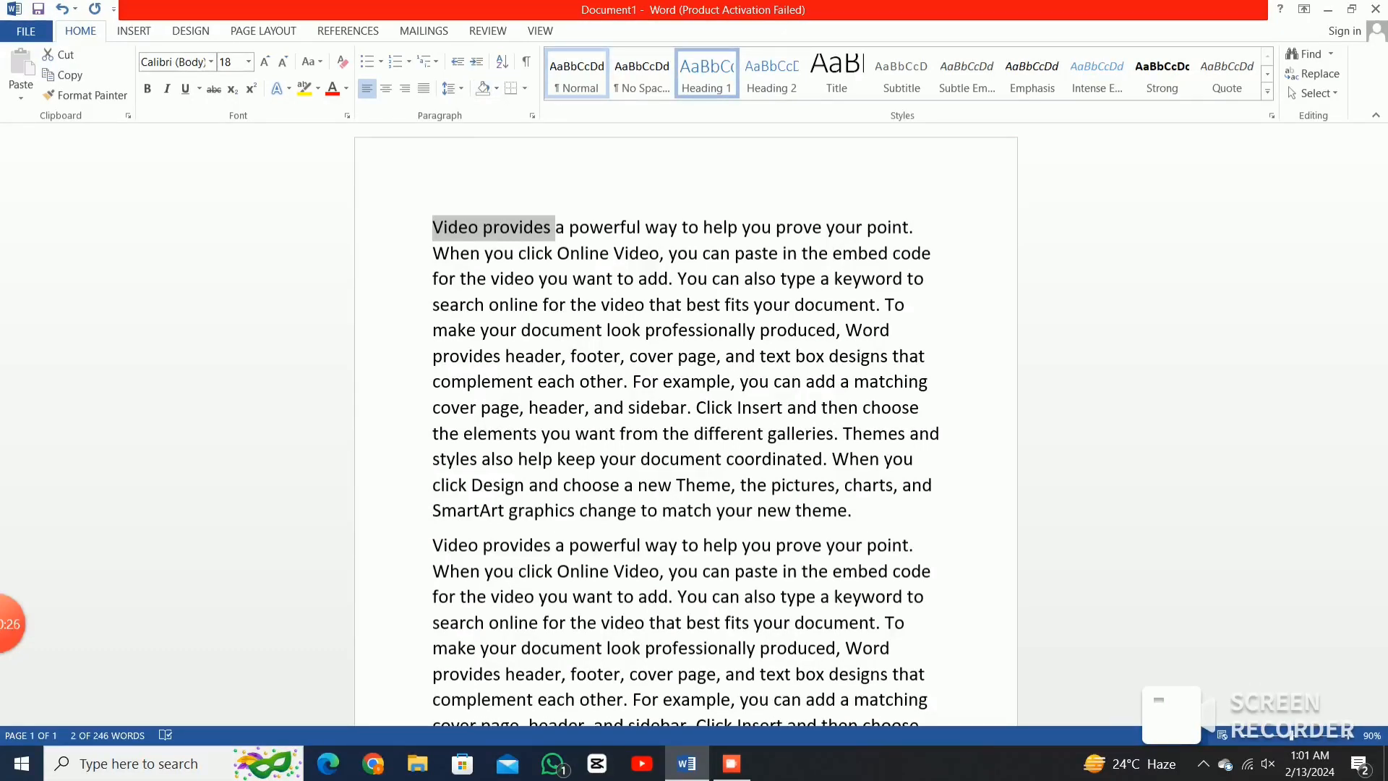
pyautogui.click(707, 73)
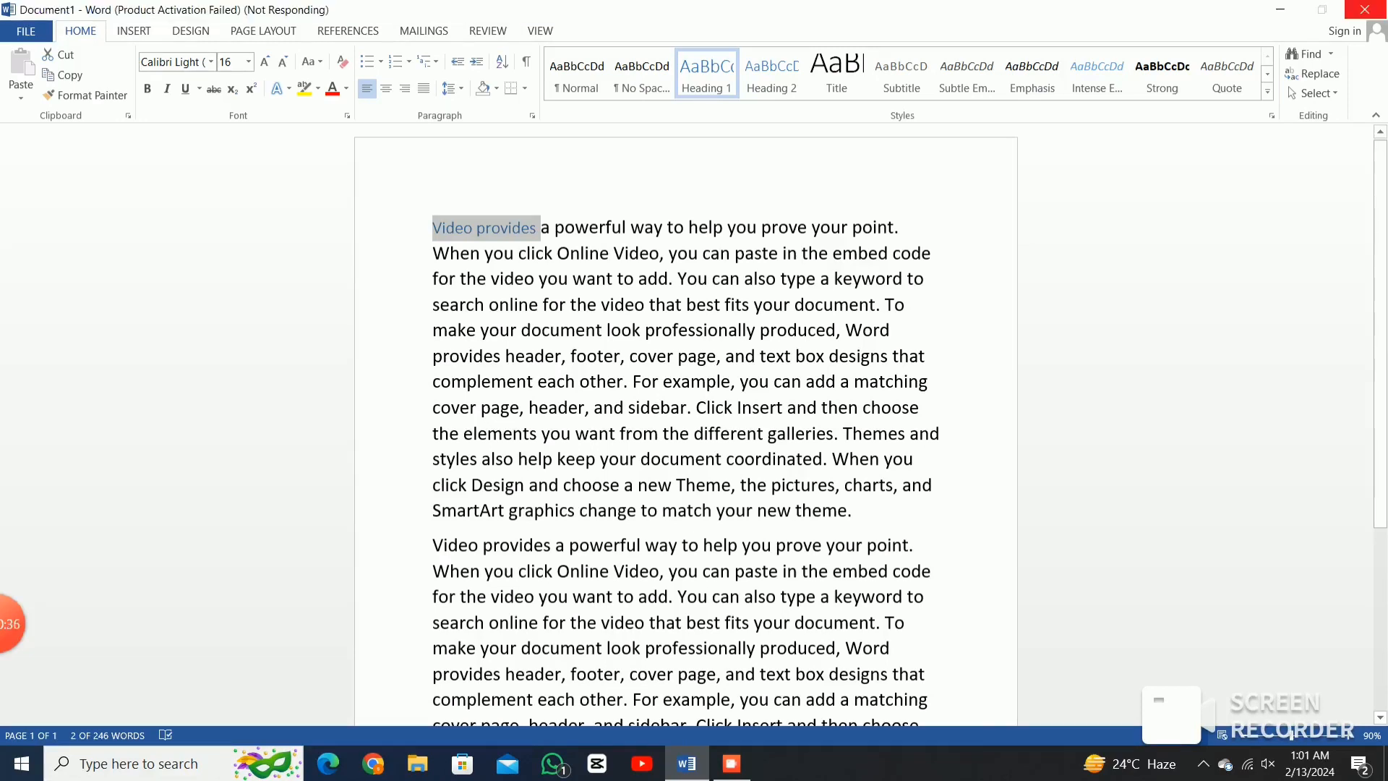
pyautogui.moveTo(433, 434); pyautogui.dragTo(537, 434)
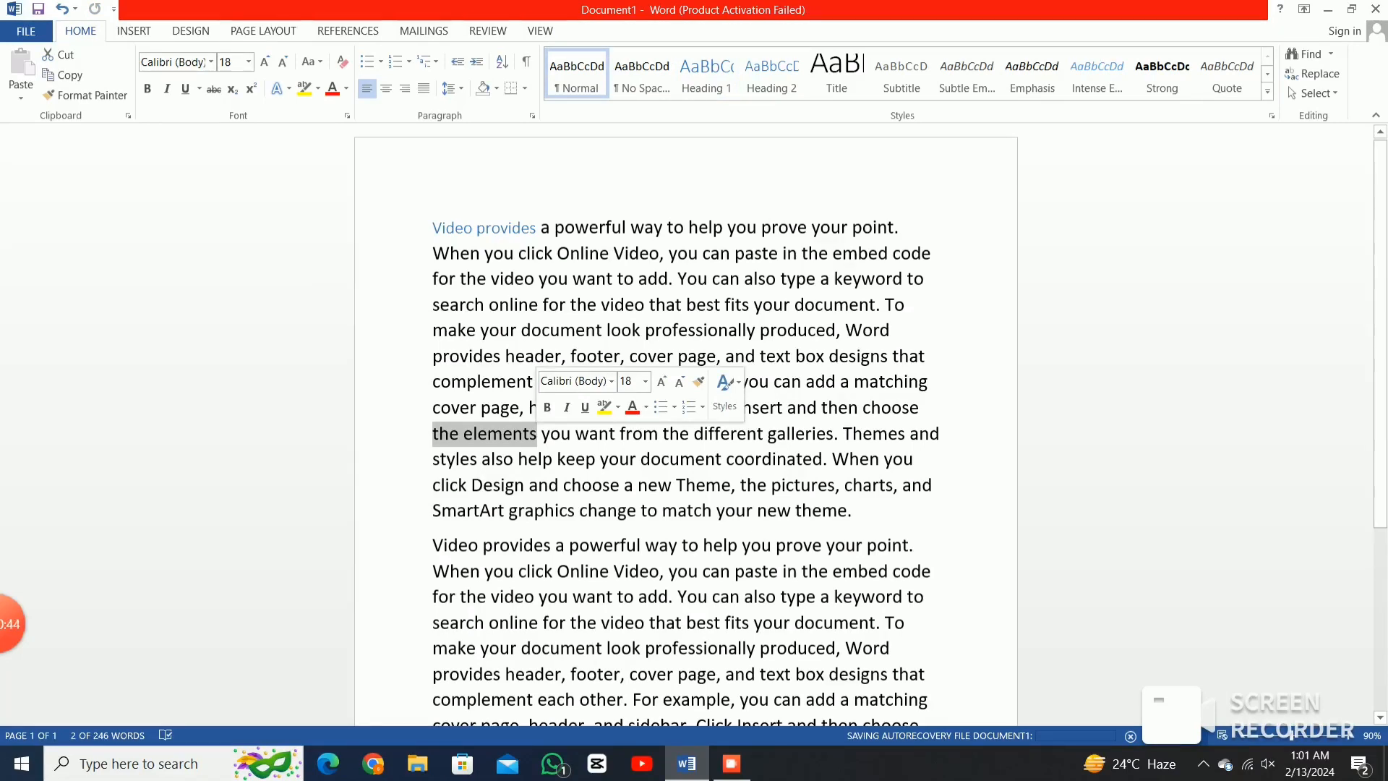
pyautogui.hotkey('ctrl', 'alt', '2')
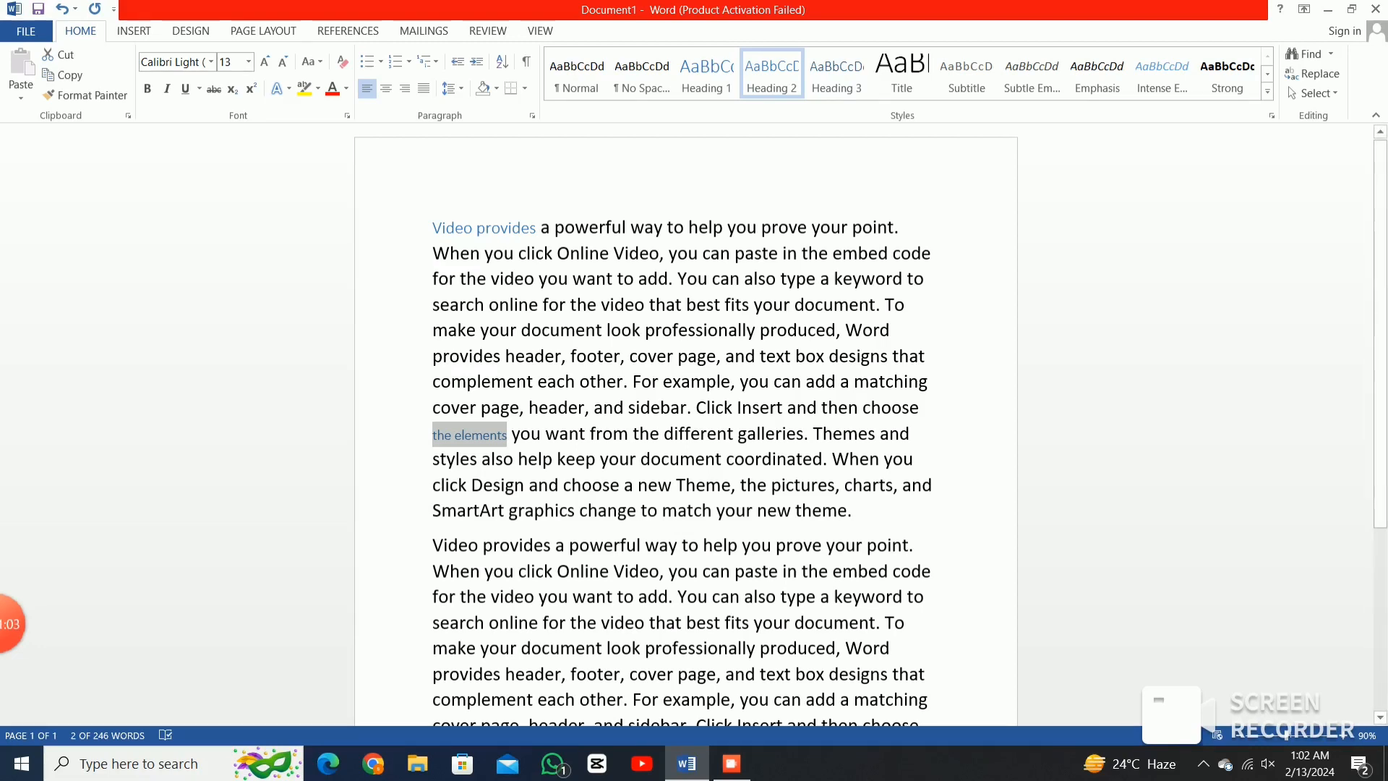
# Clear the heading selection and put the caret back on the Video provides heading.
pyautogui.scroll(-3, 685, 426)
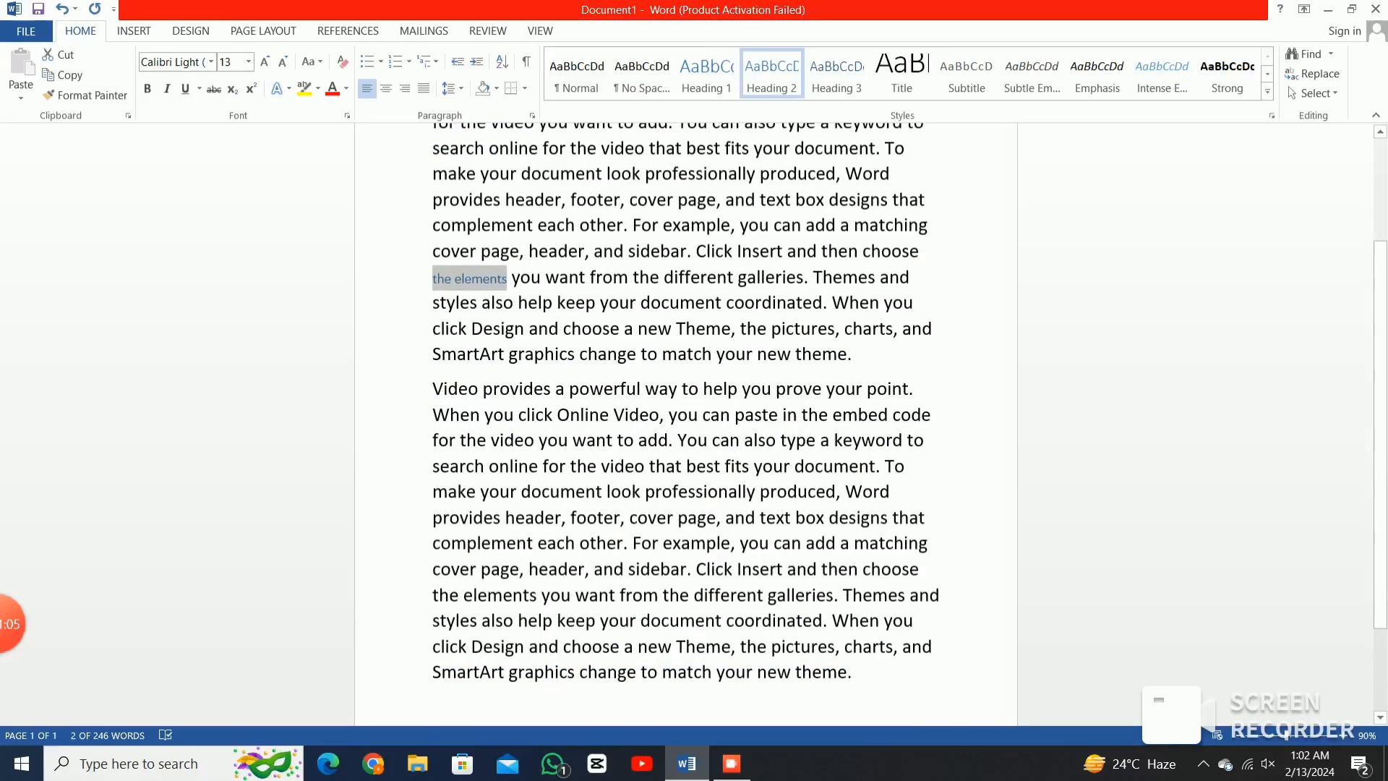
pyautogui.click(610, 328)
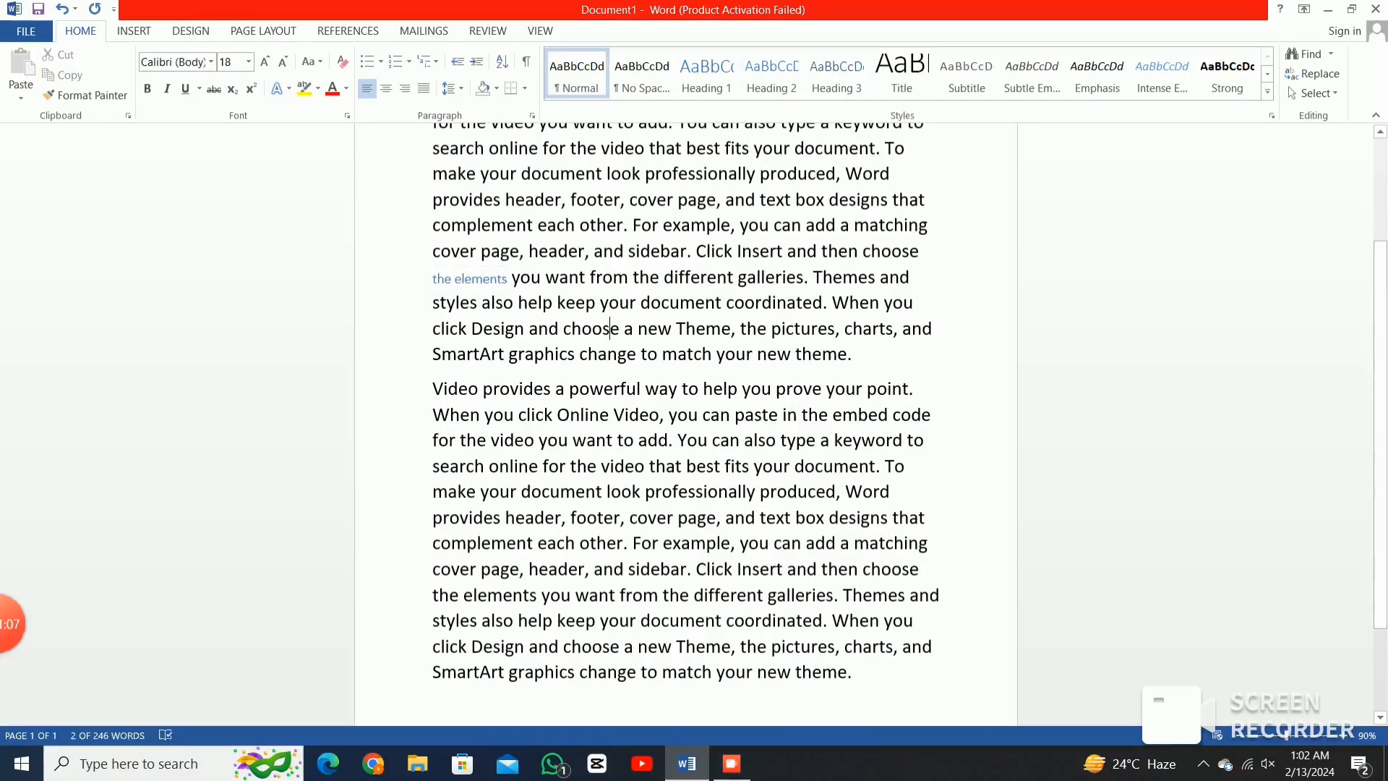
pyautogui.scroll(3, 686, 425)
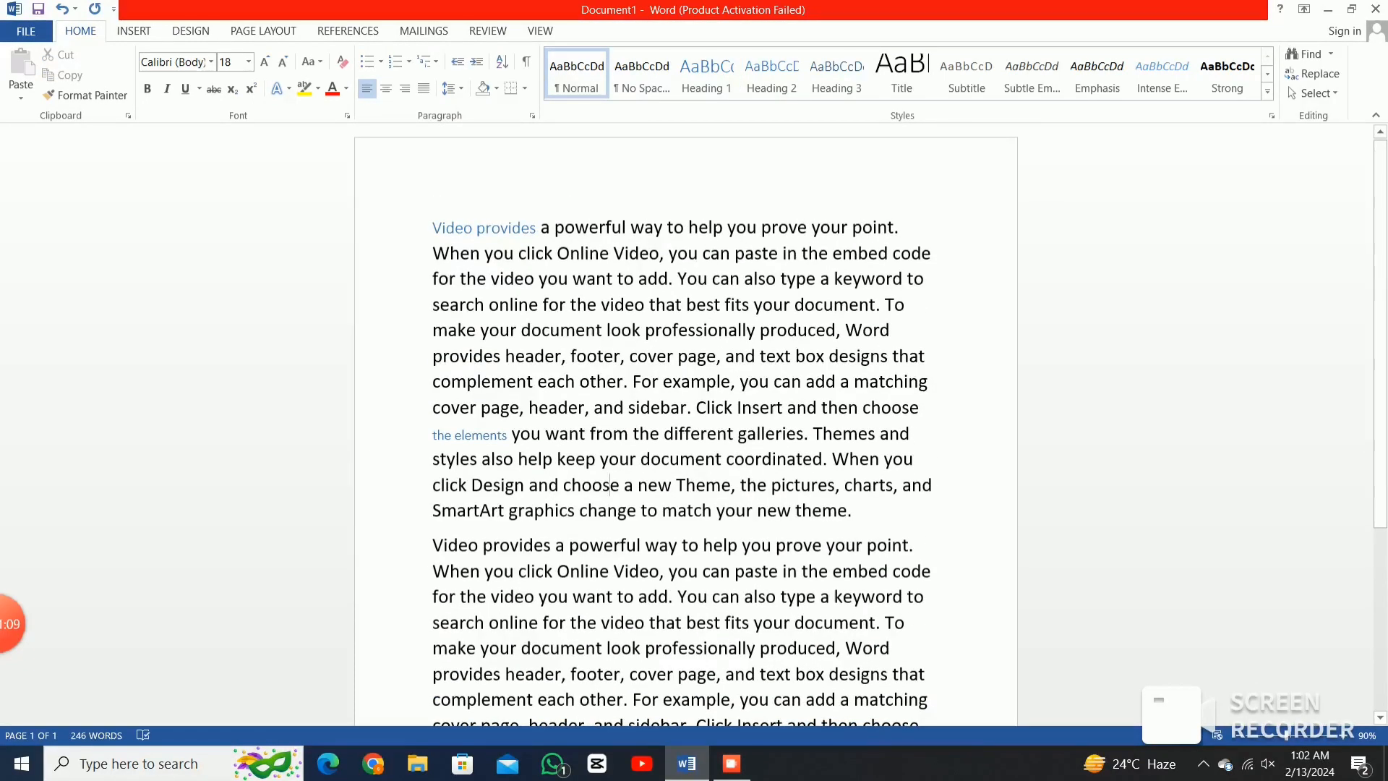
pyautogui.scroll(-3, 685, 425)
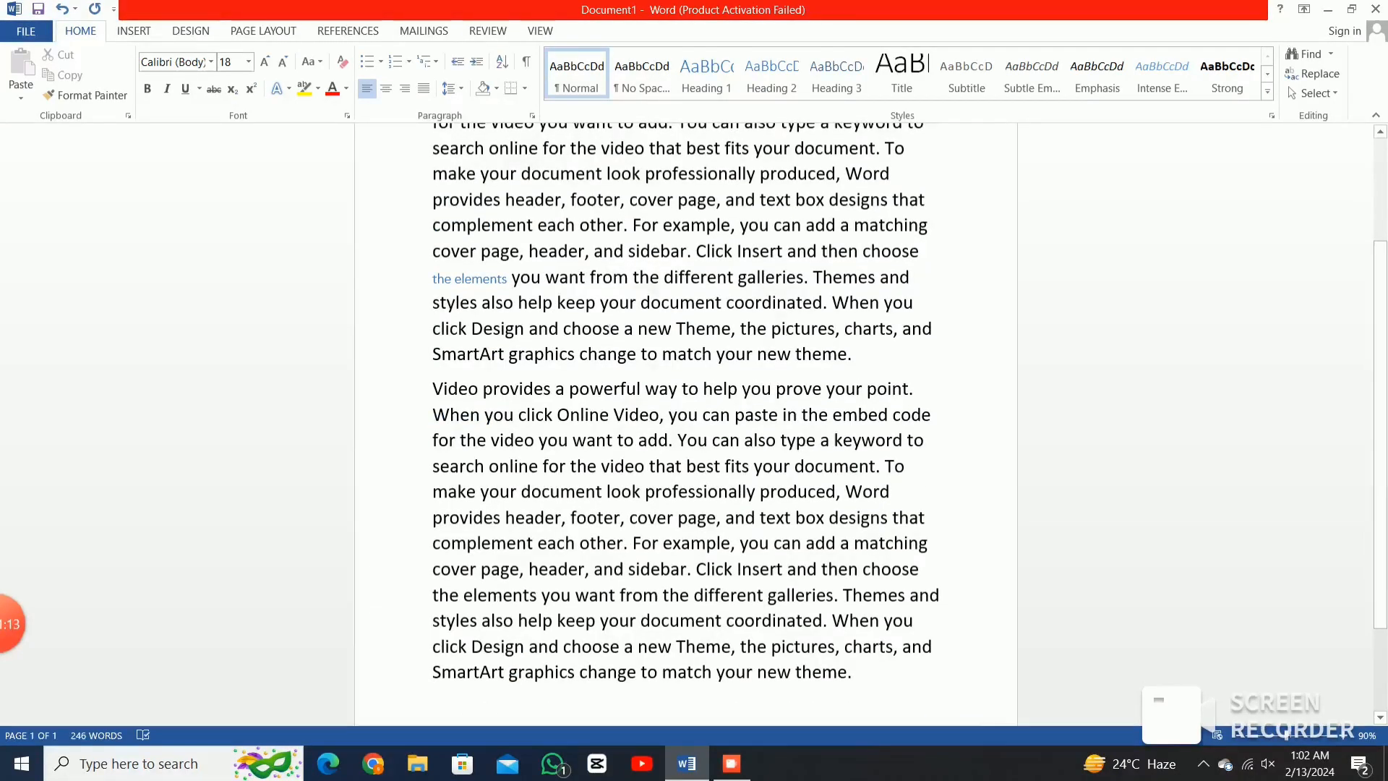
pyautogui.scroll(3, 685, 425)
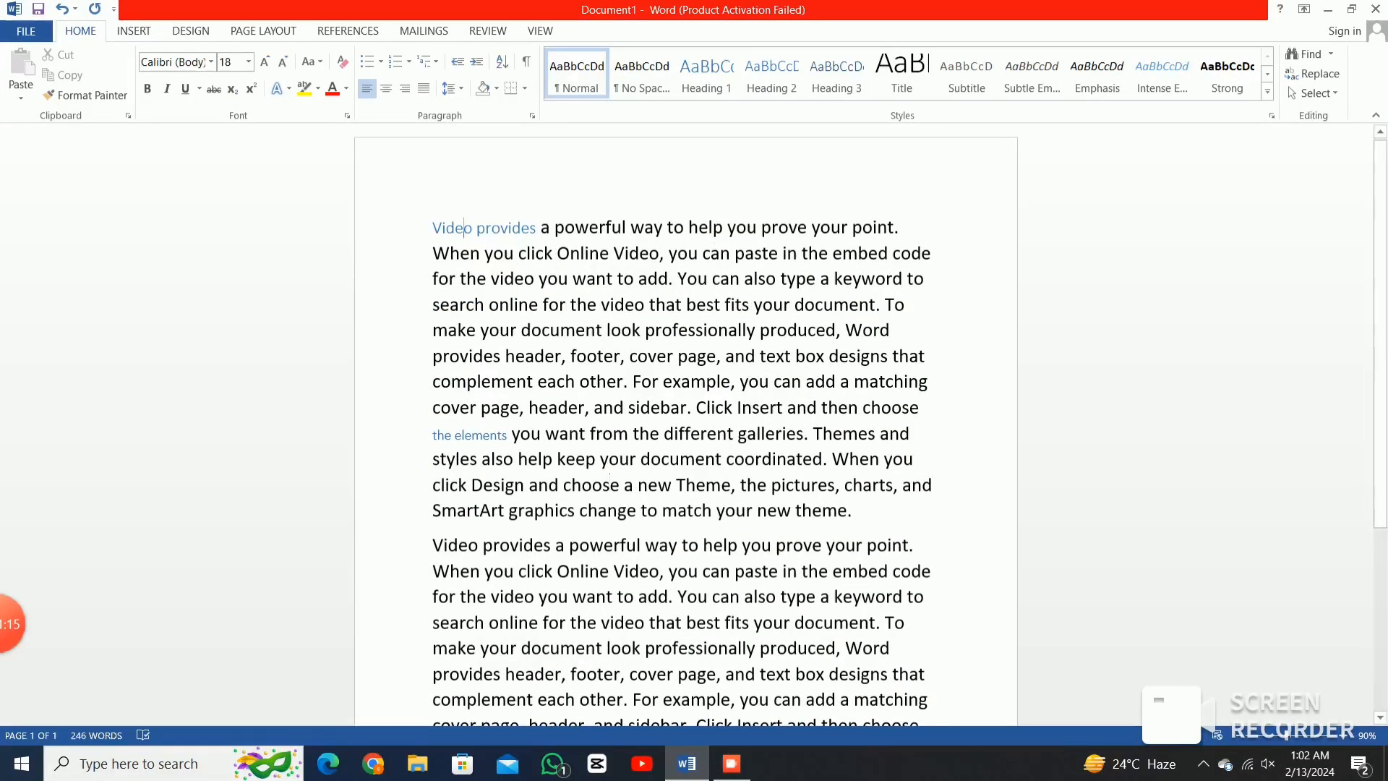
pyautogui.click(464, 228)
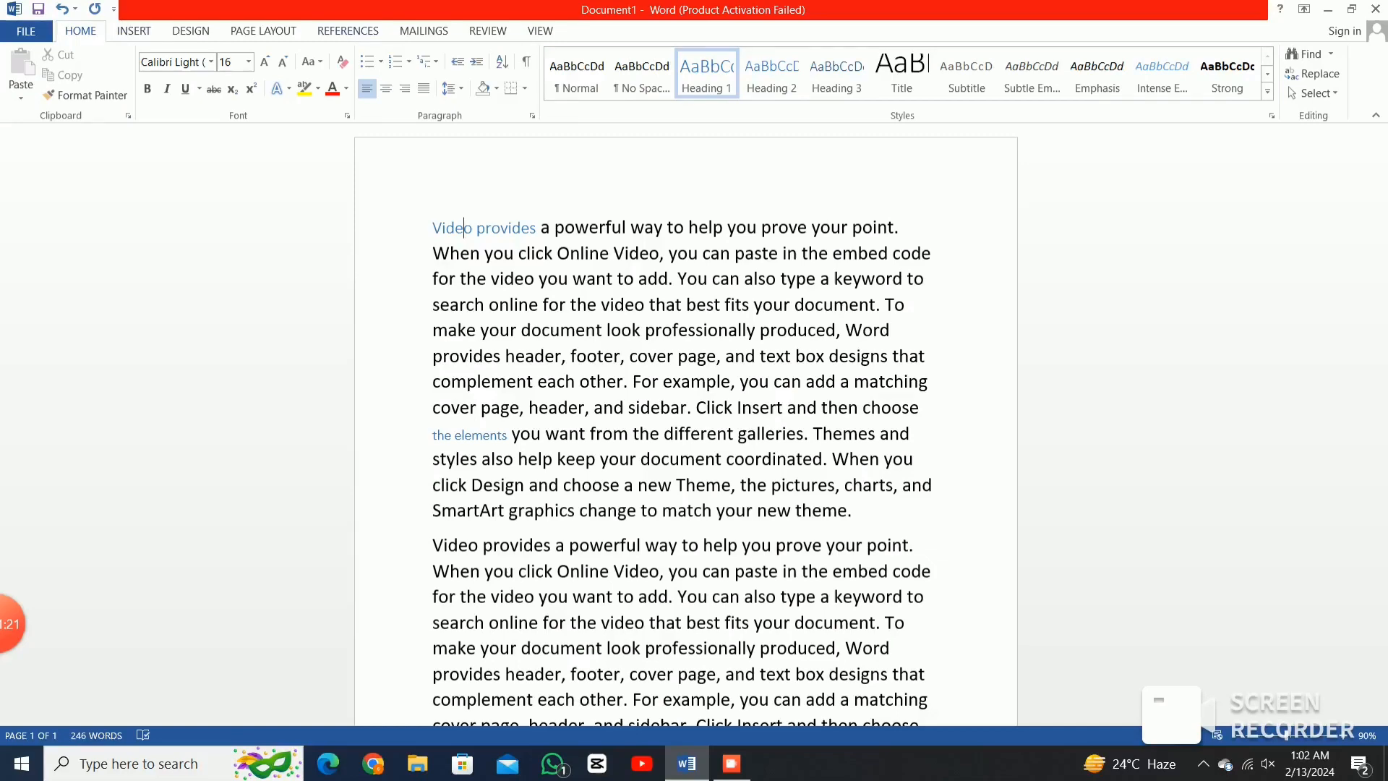
pyautogui.click(348, 30)
# Insert an automatic Contents table at the top and drag the Vide heading below it.
pyautogui.click(28, 72)
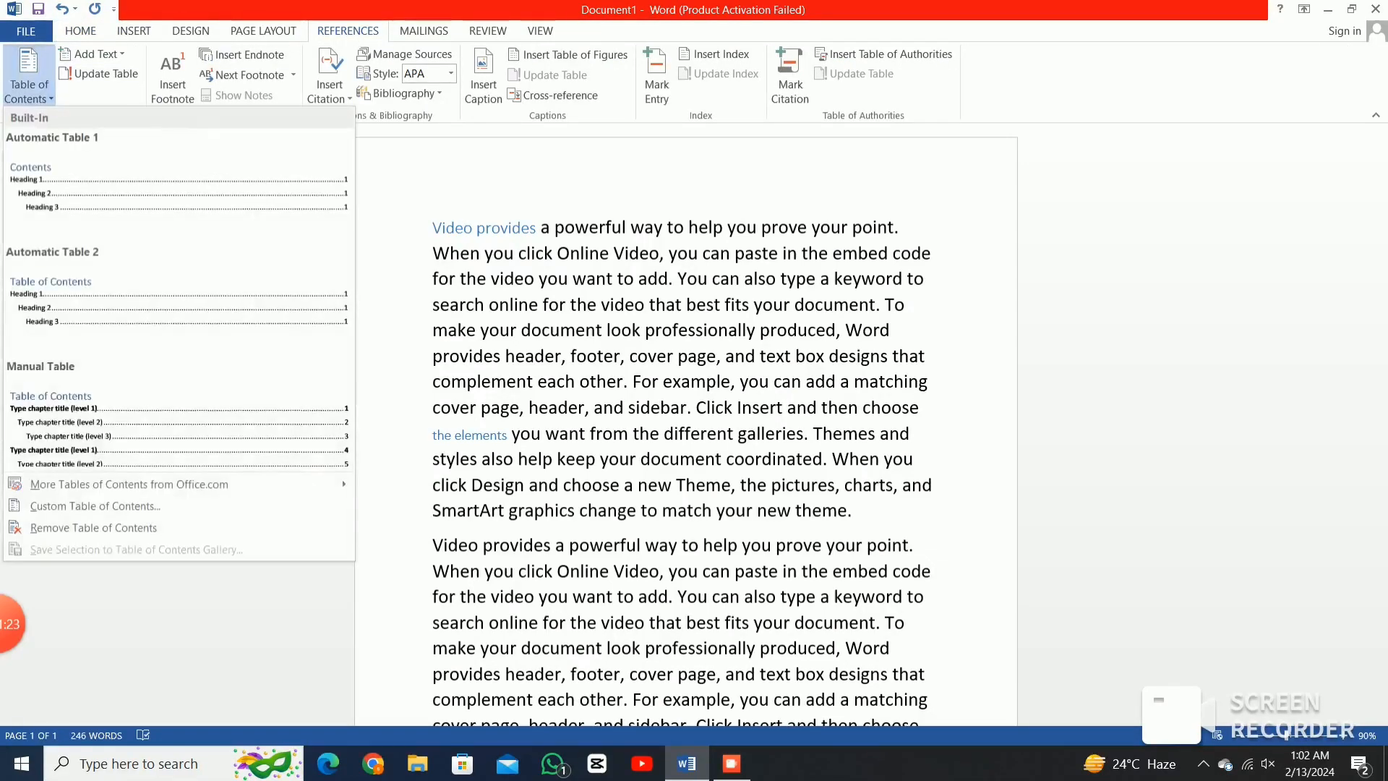
pyautogui.click(177, 194)
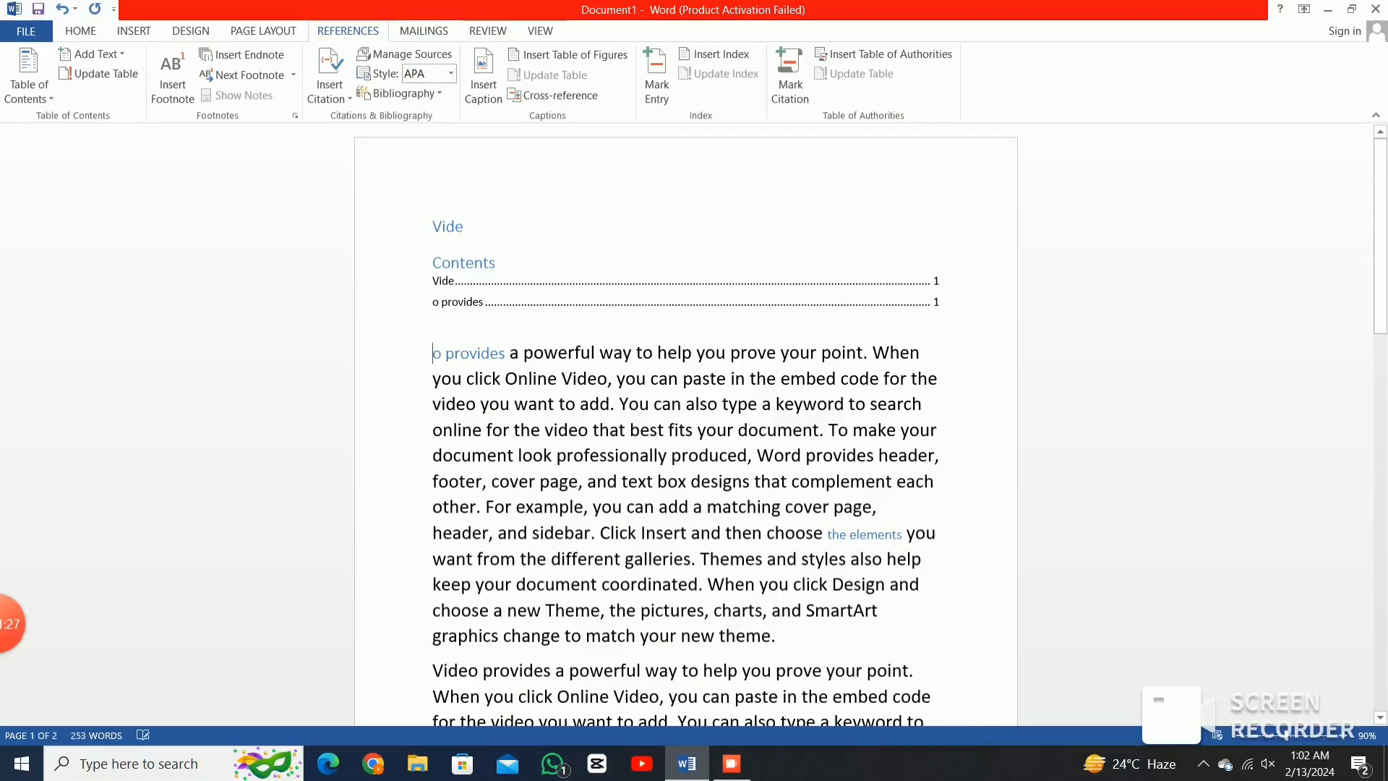
pyautogui.doubleClick(449, 226)
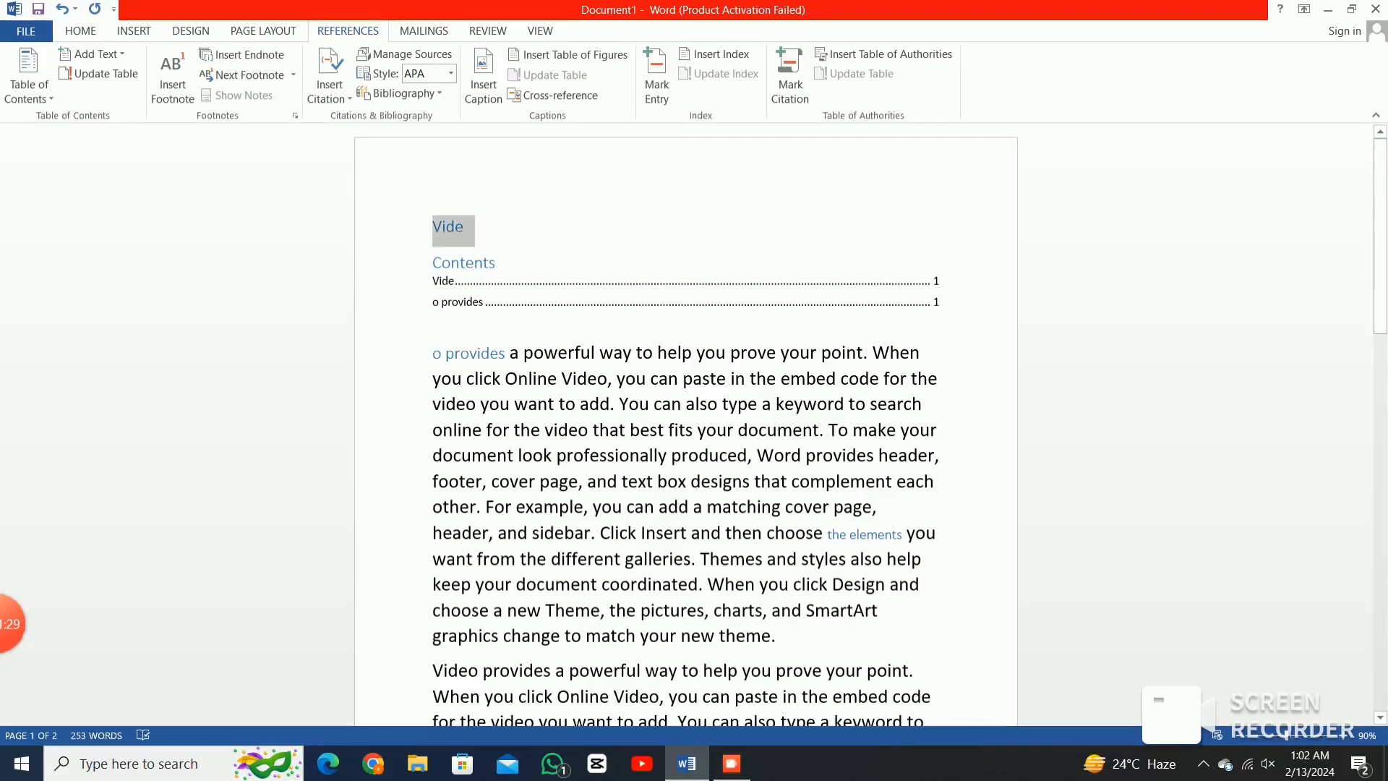
pyautogui.moveTo(452, 230); pyautogui.dragTo(434, 324)
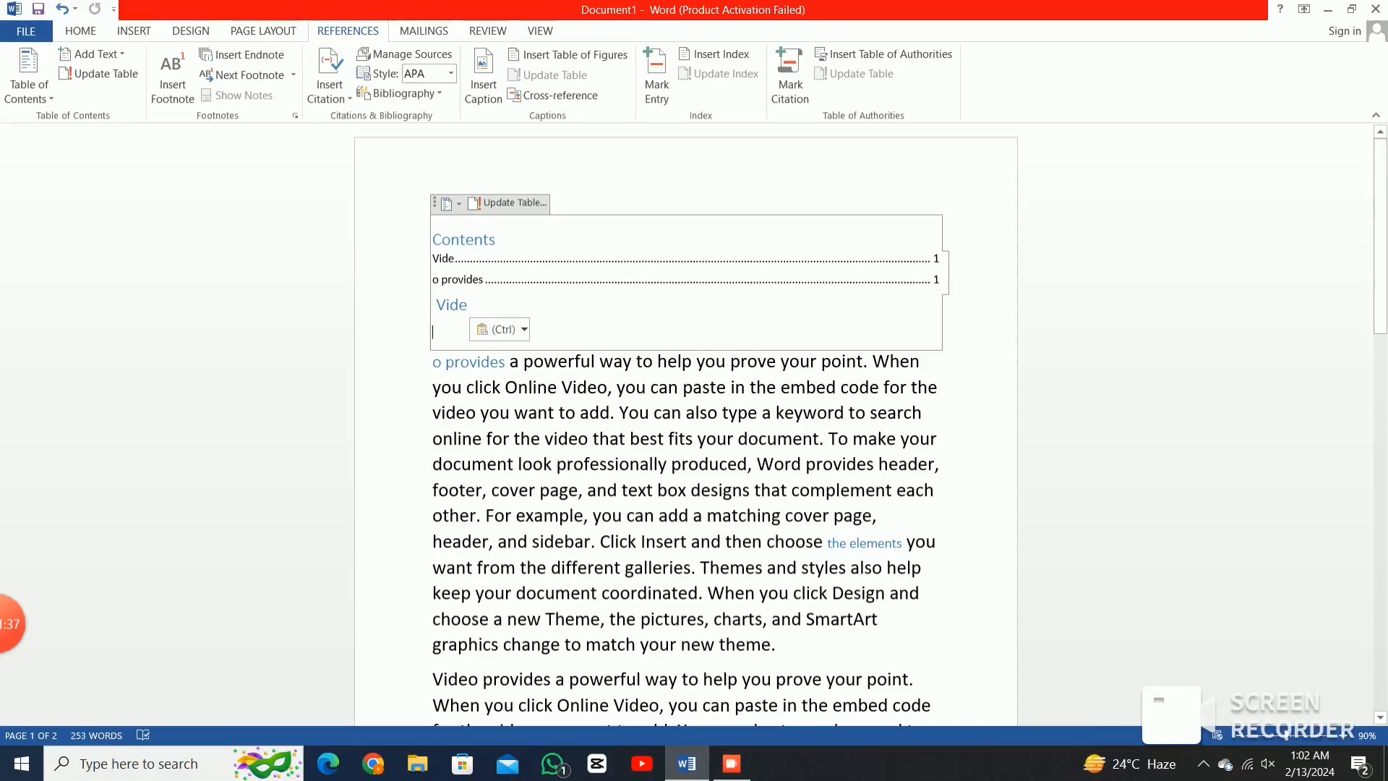
# Reselect the Vide heading and drop it just before 'o provides'.
pyautogui.moveTo(433, 332); pyautogui.dragTo(432, 254)
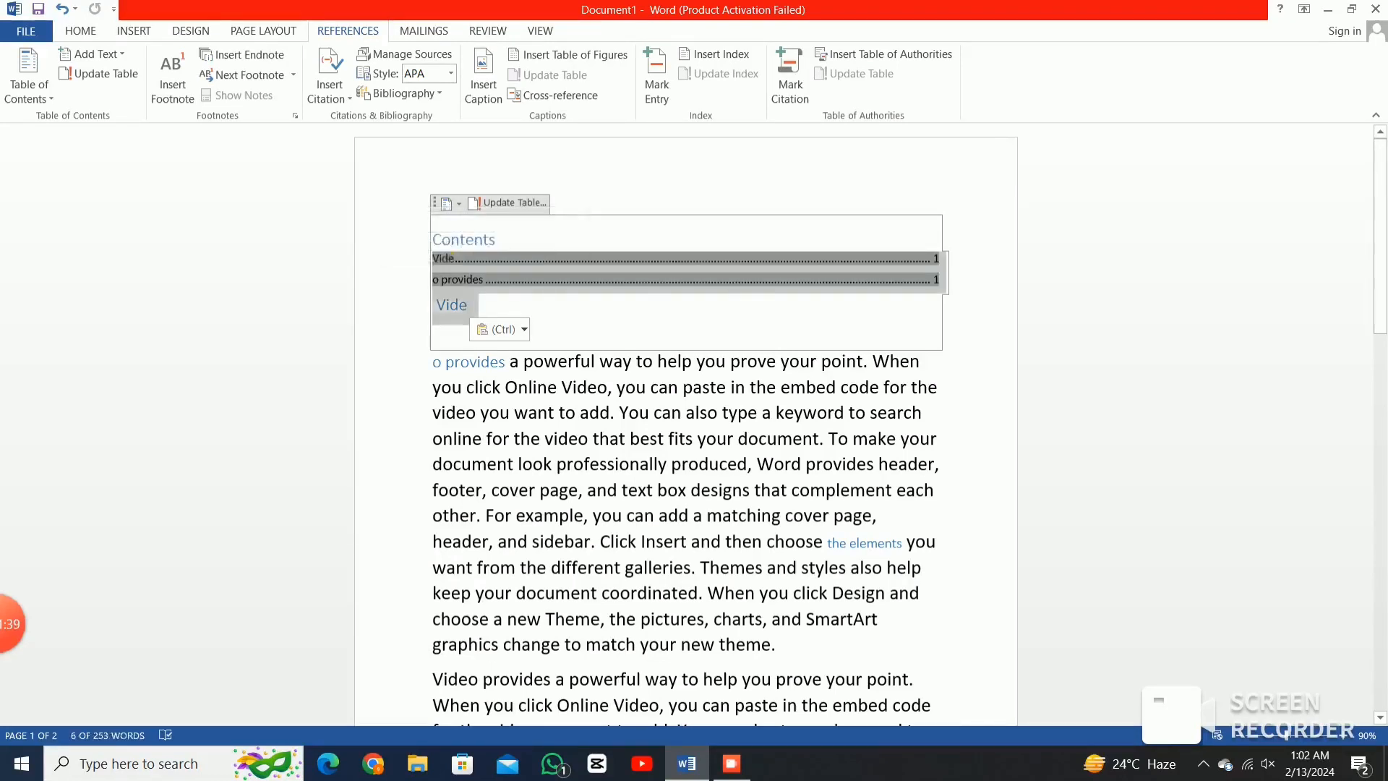
pyautogui.doubleClick(452, 304)
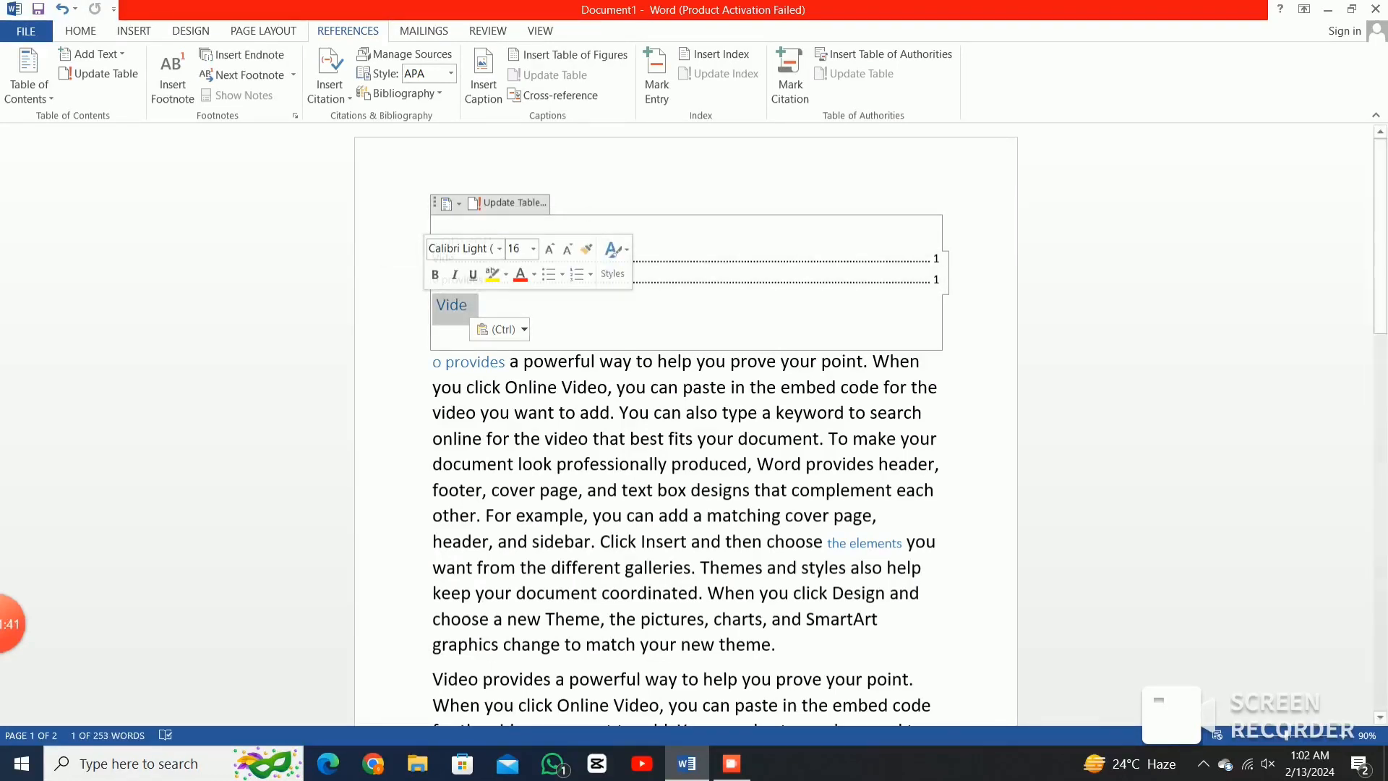
pyautogui.moveTo(452, 306); pyautogui.dragTo(434, 361)
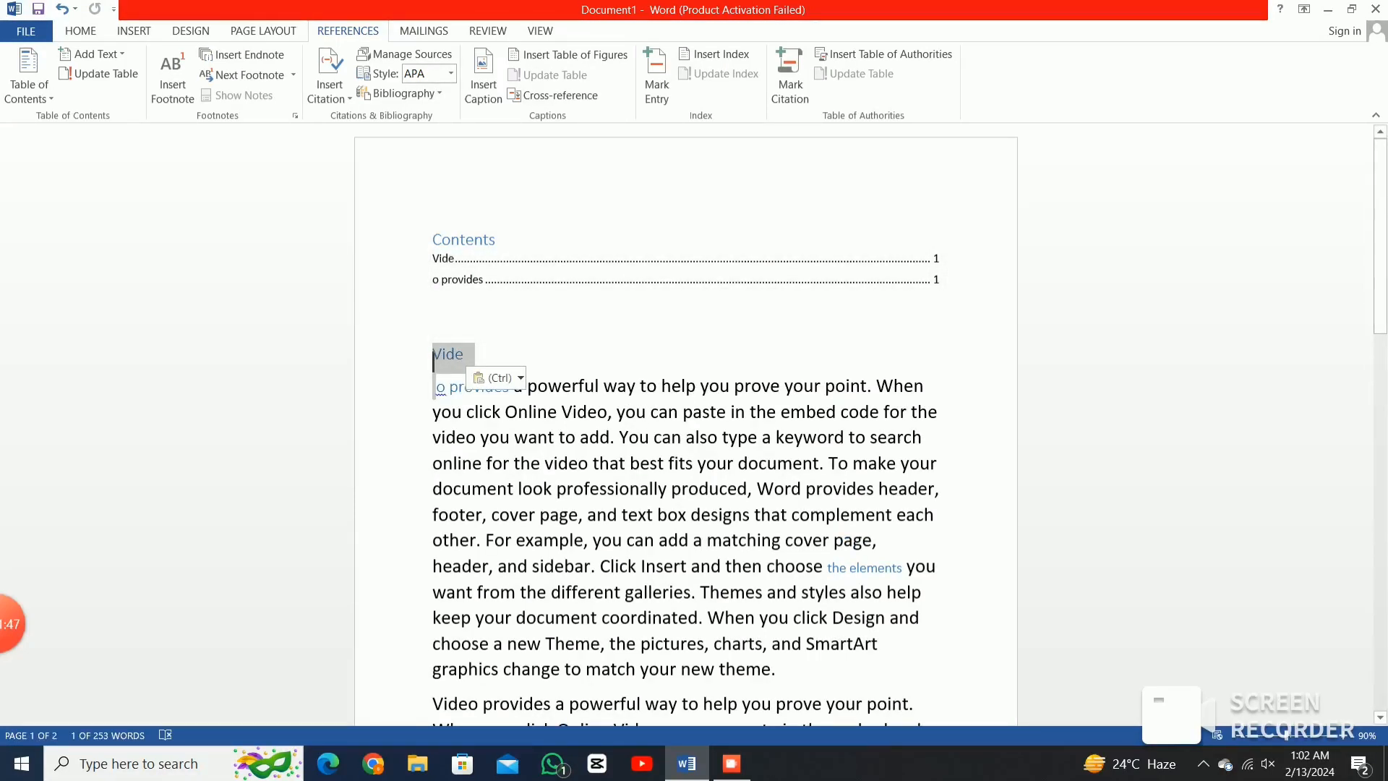
# Make the empty line below the contents entries a Level 3 entry reading 'save the'.
pyautogui.moveTo(9, 624)
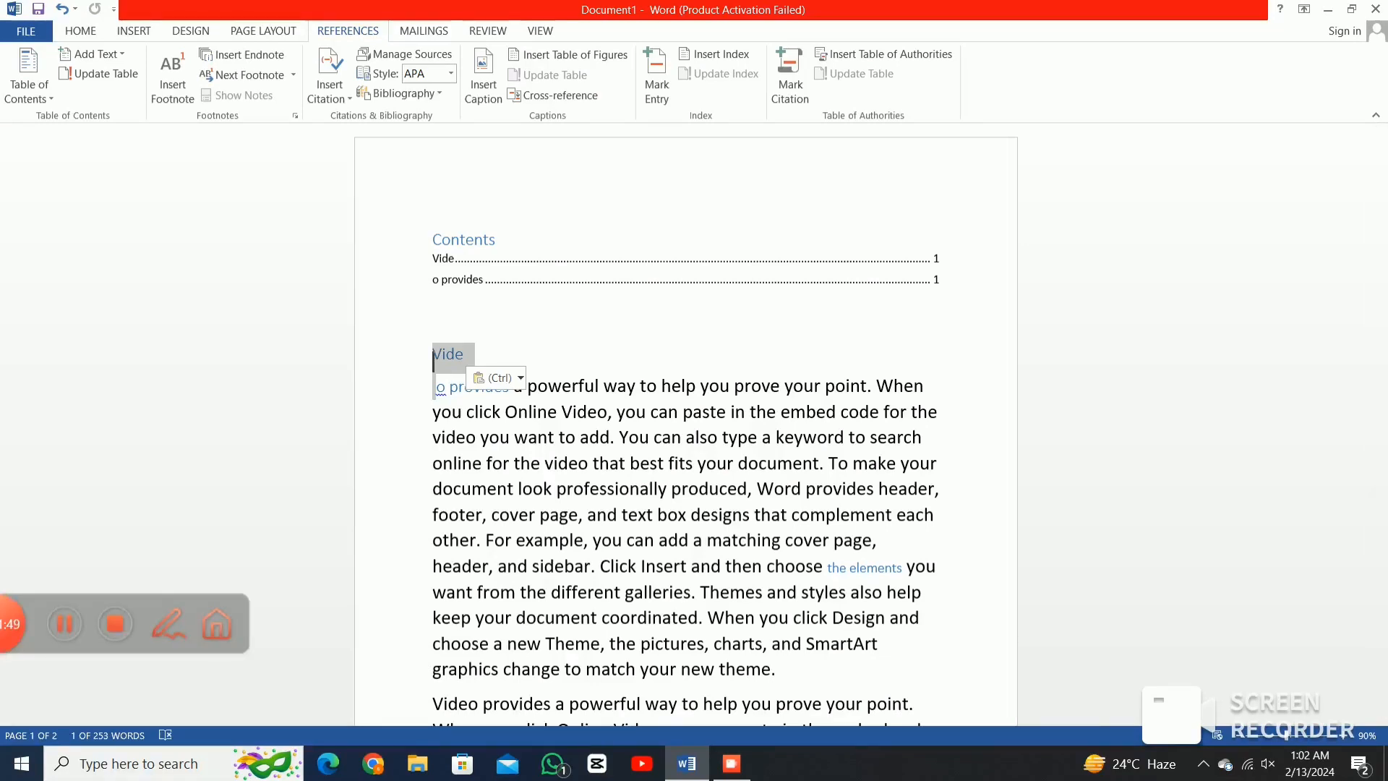
pyautogui.click(115, 624)
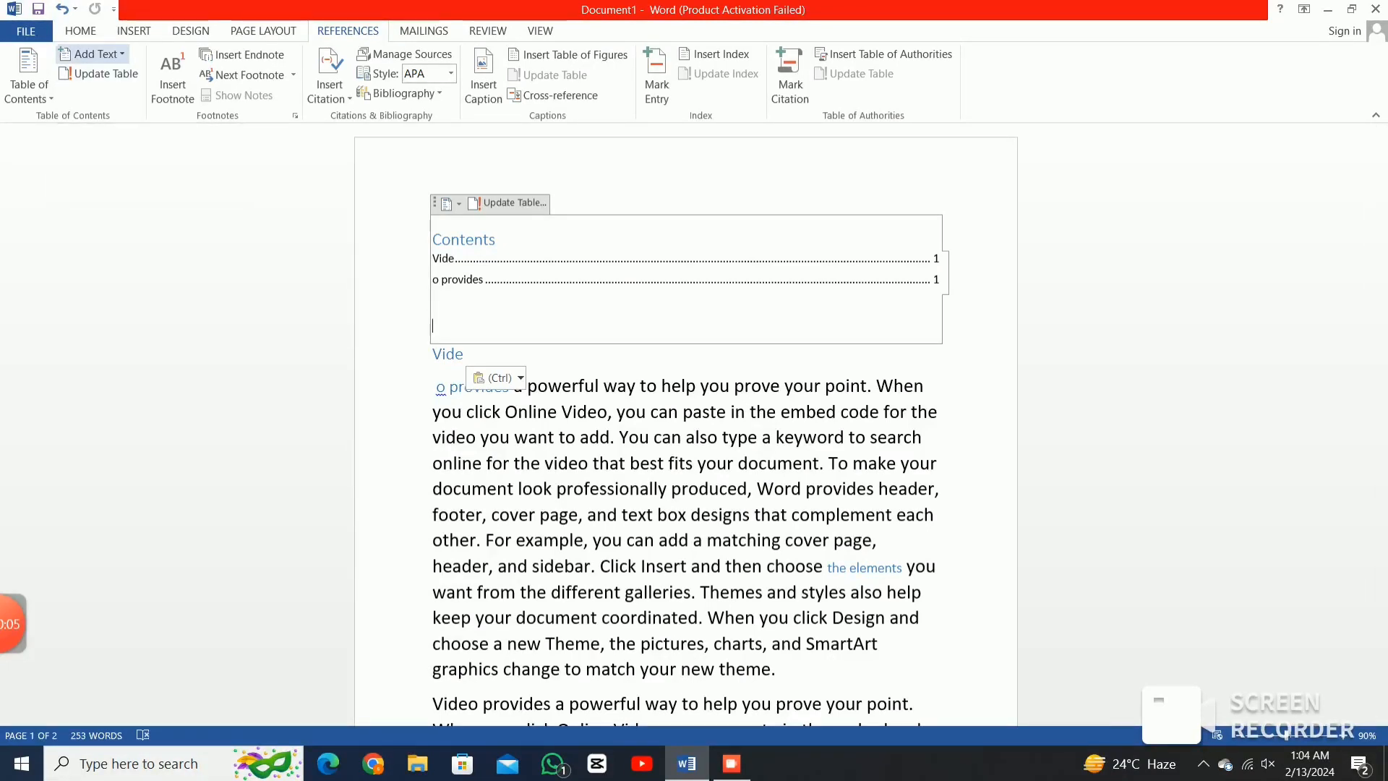
pyautogui.click(94, 54)
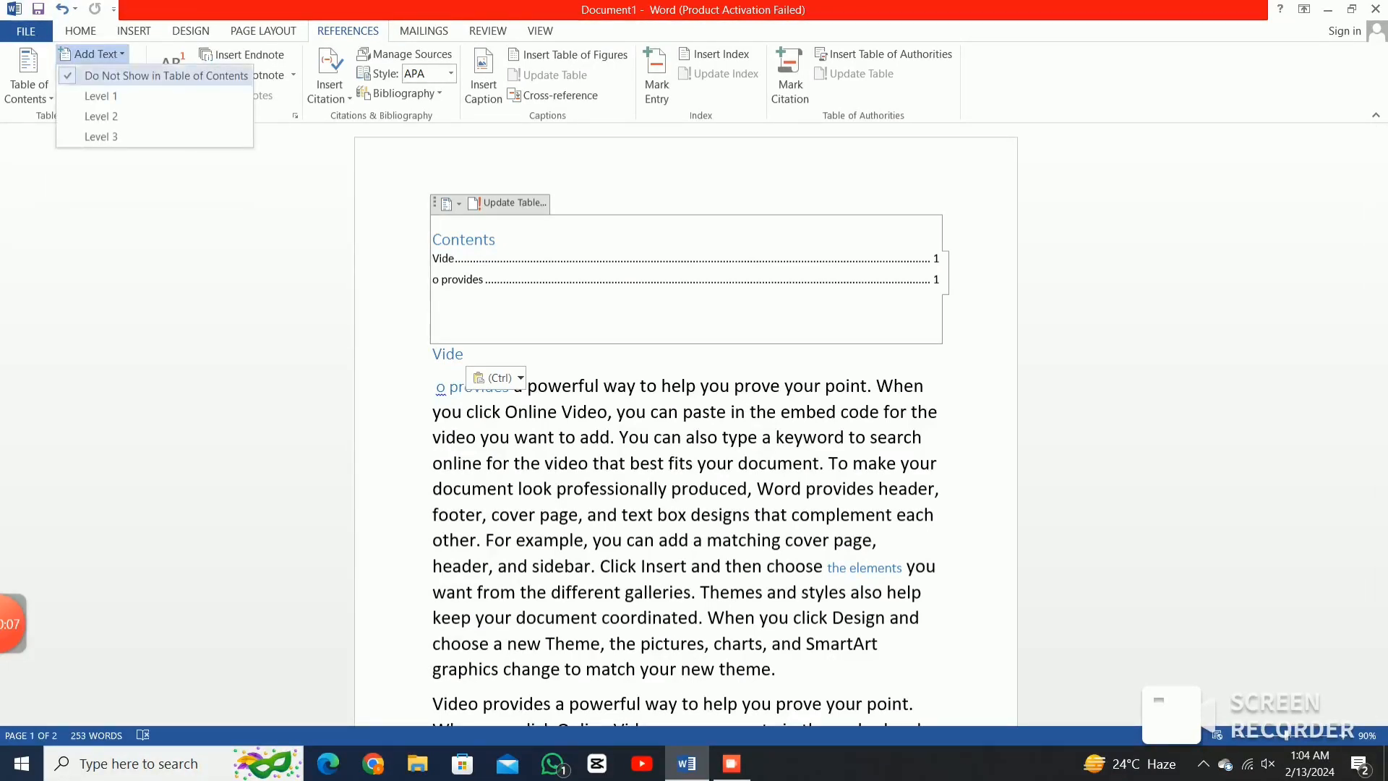
pyautogui.click(100, 137)
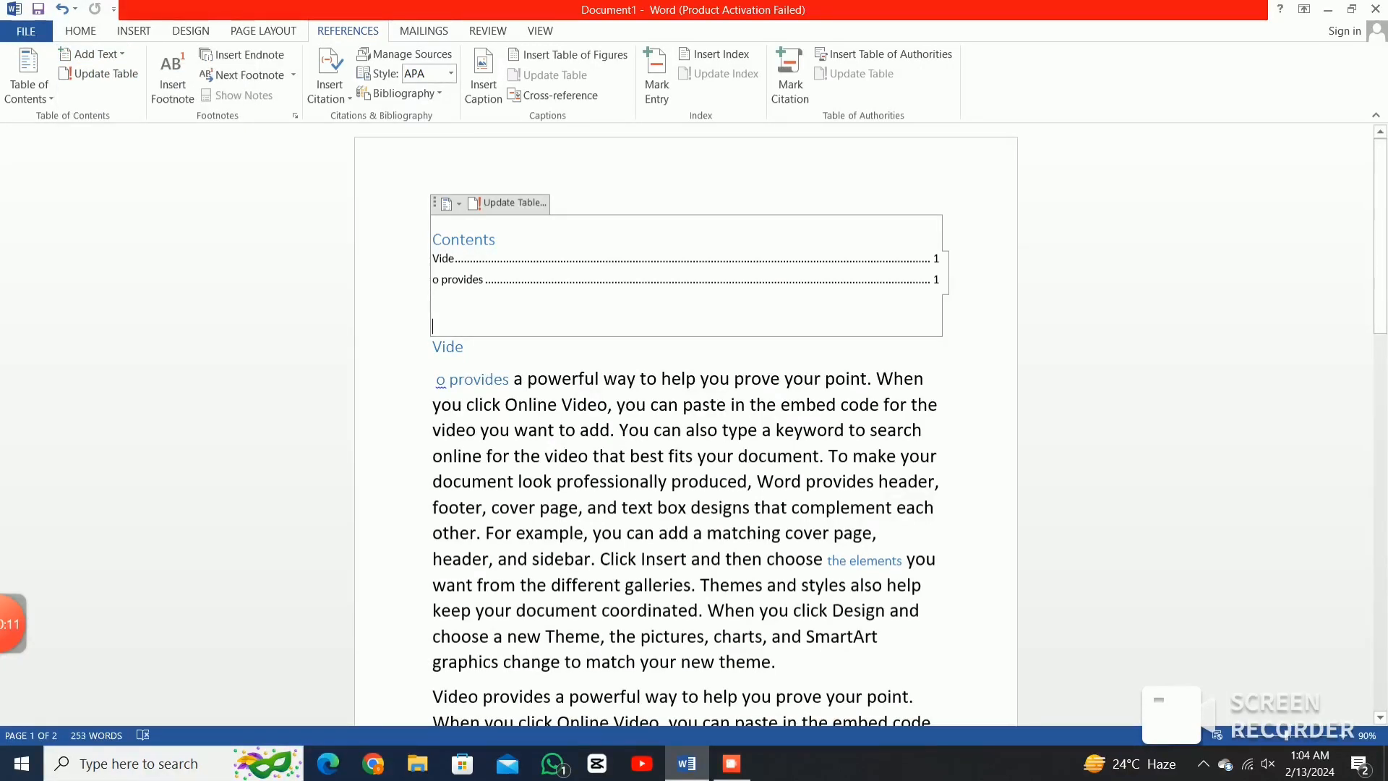
pyautogui.write('s')
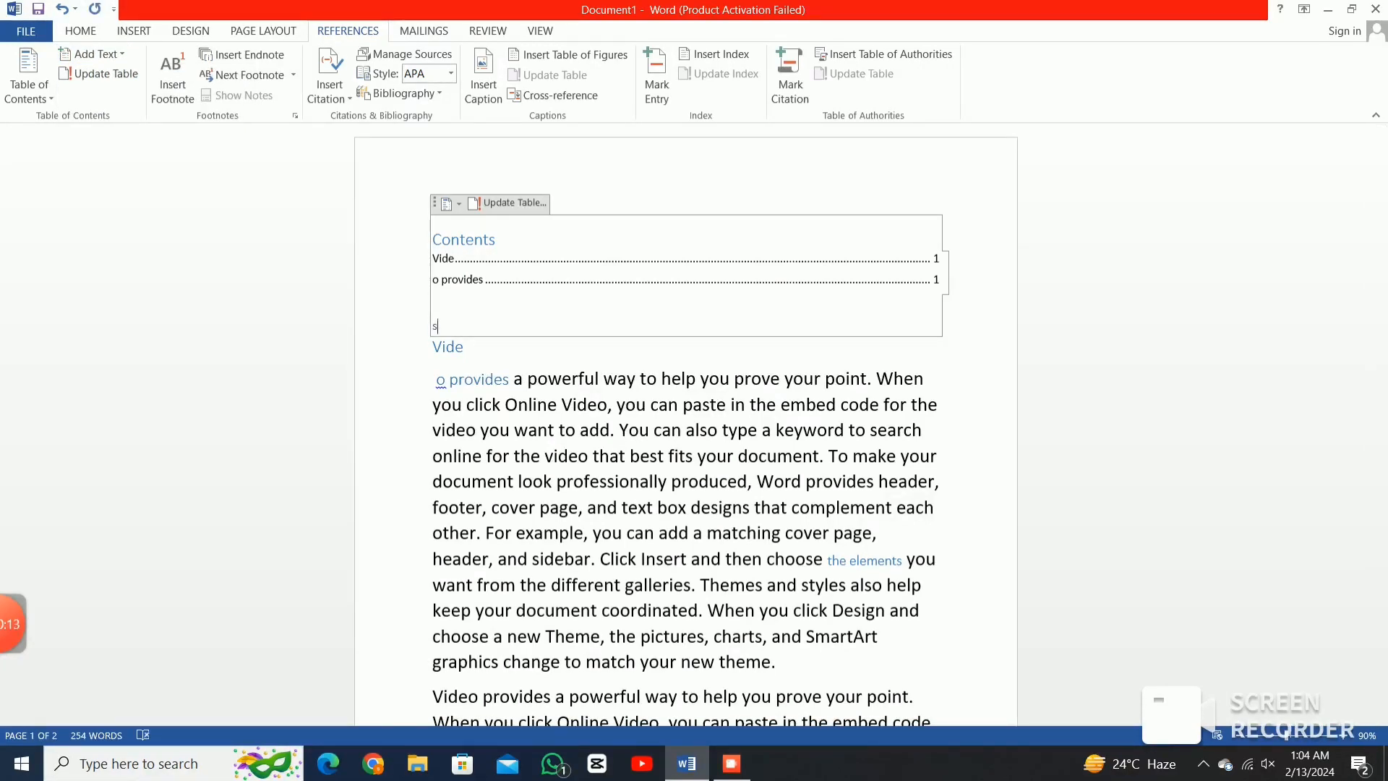
pyautogui.write('a')
pyautogui.write('ve tj')
pyautogui.press('BackSpace')
pyautogui.write('he')
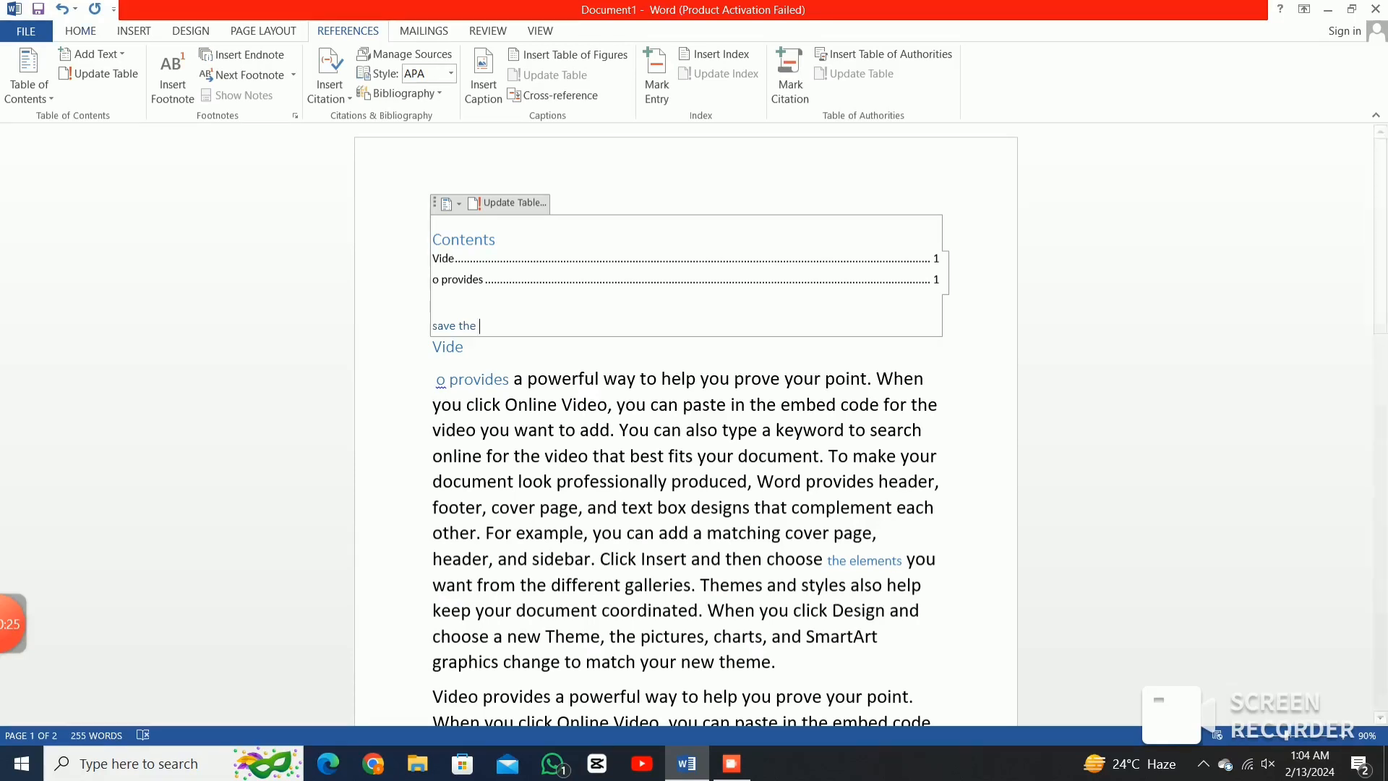
# Update the entire table of contents, then place the caret at the start of Vide.
pyautogui.click(101, 74)
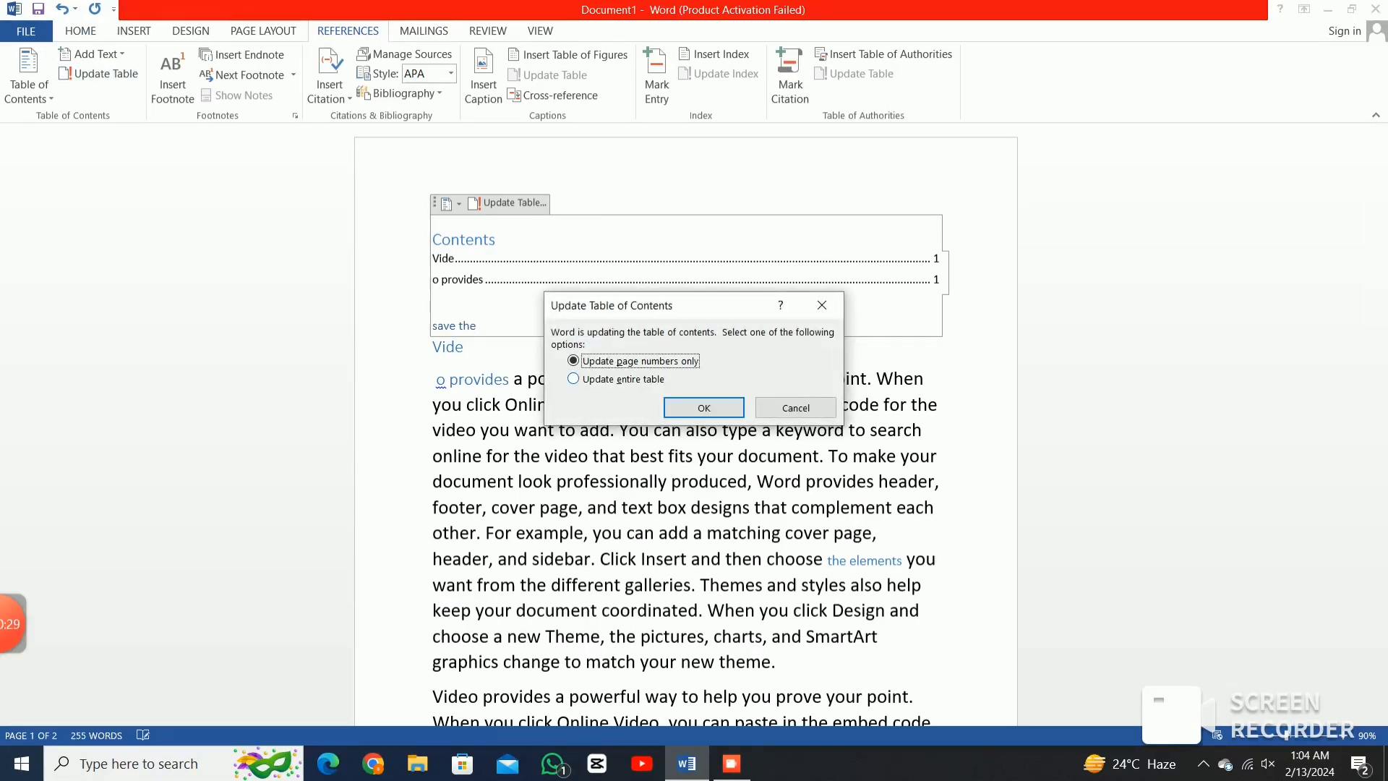
pyautogui.press('Down')
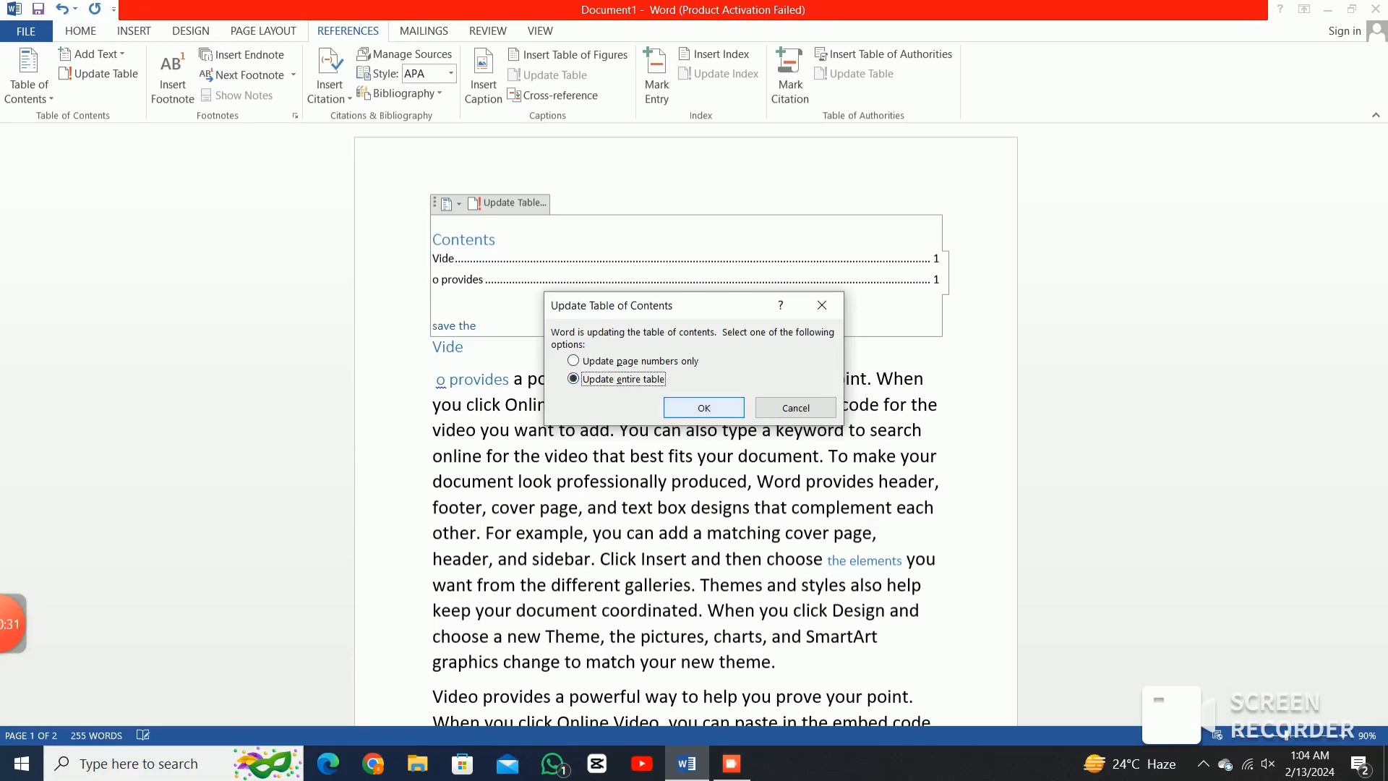
pyautogui.press('Return')
pyautogui.scroll(-2, 470, 180)
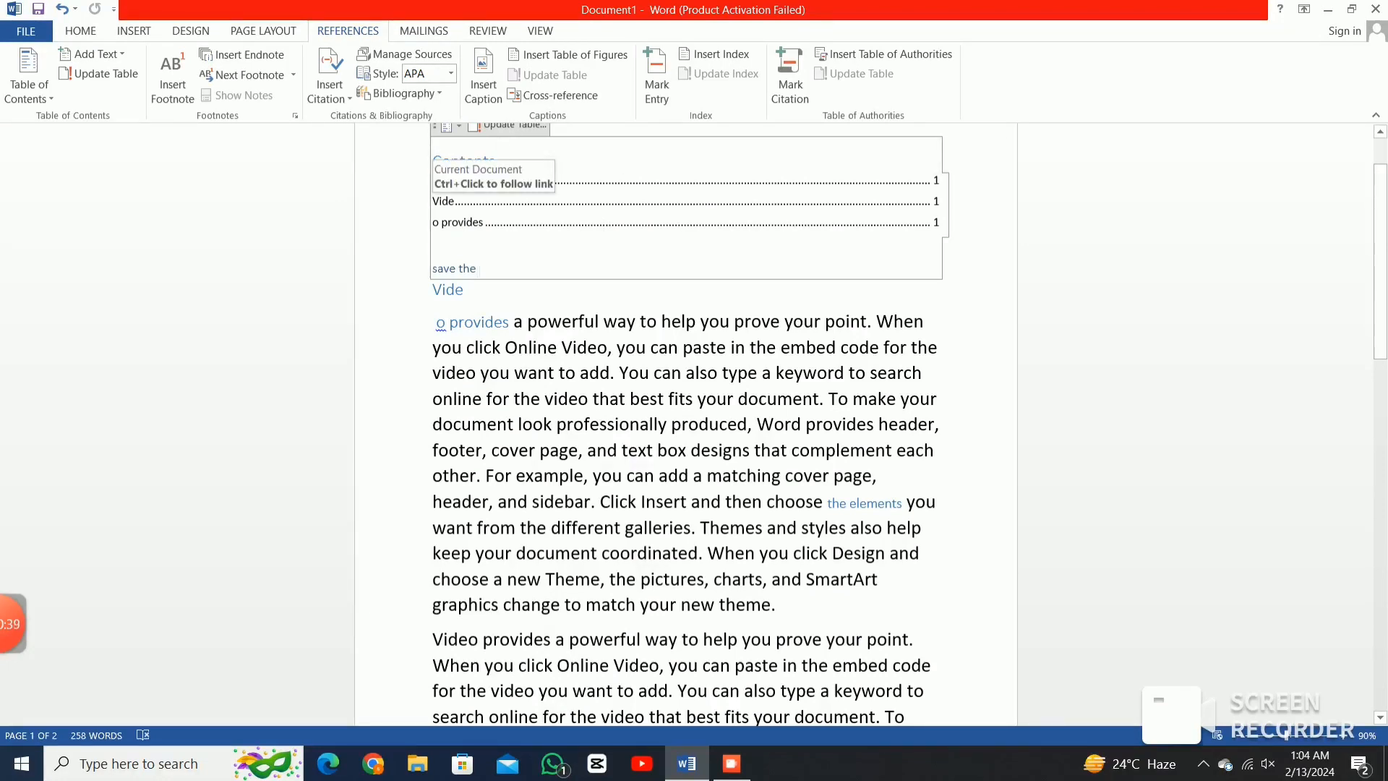
pyautogui.click(443, 203)
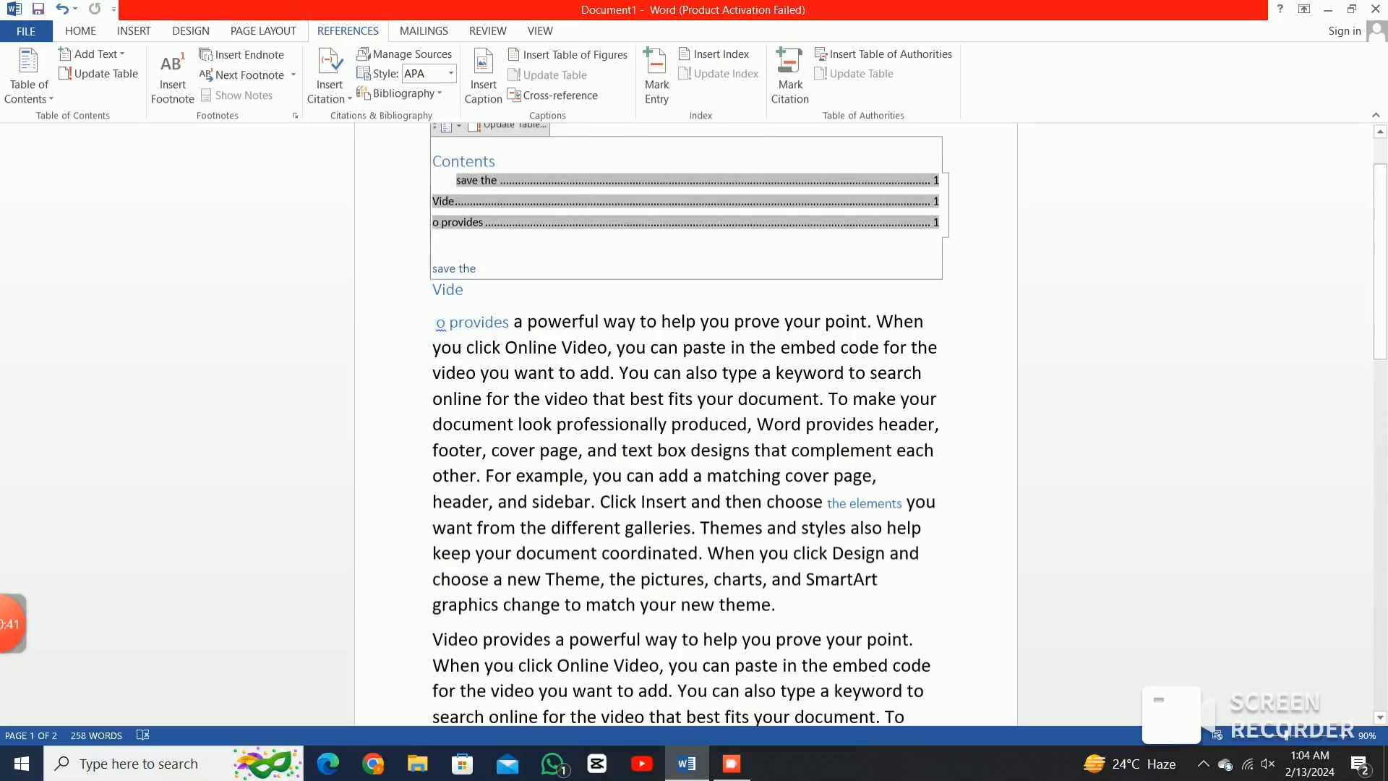
pyautogui.keyDown('ctrl'); pyautogui.click(442, 202); pyautogui.keyUp('ctrl')
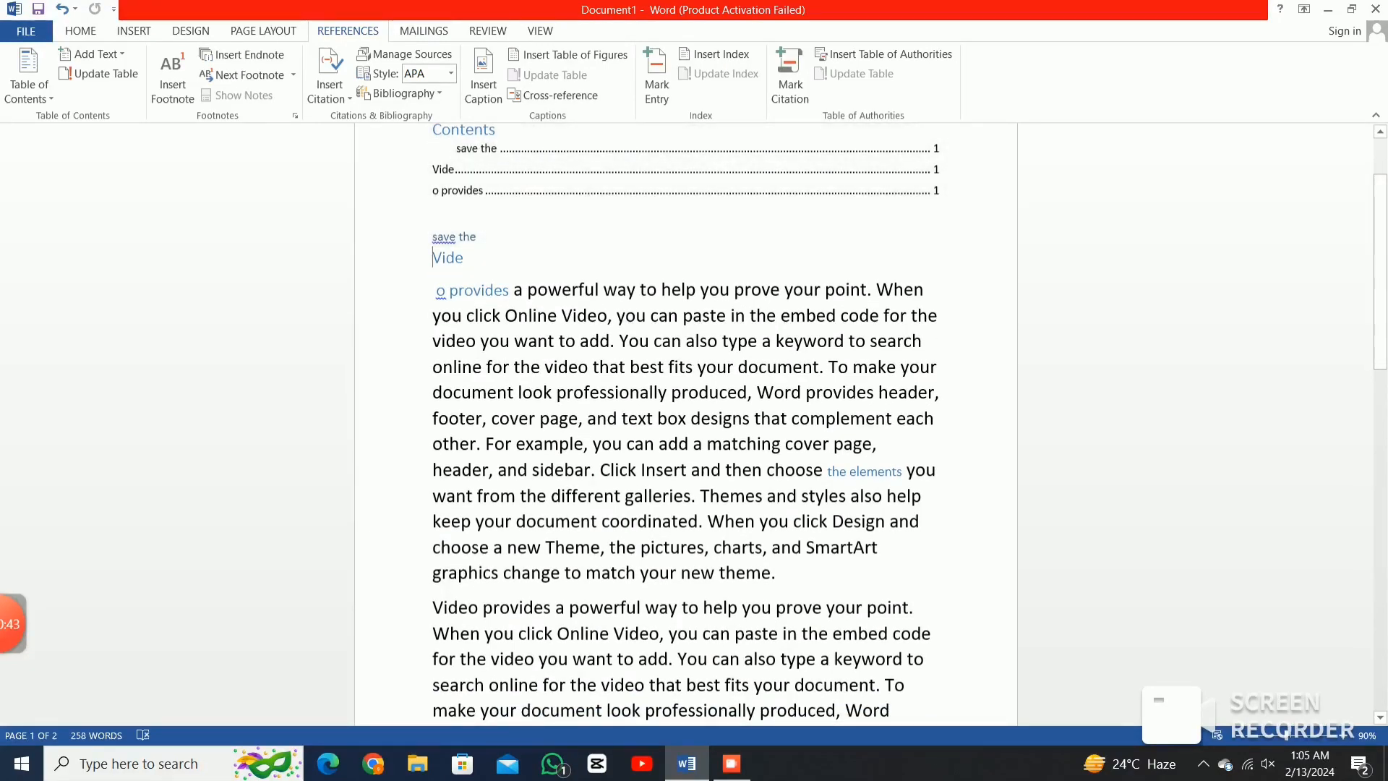
pyautogui.scroll(-10, 685, 427)
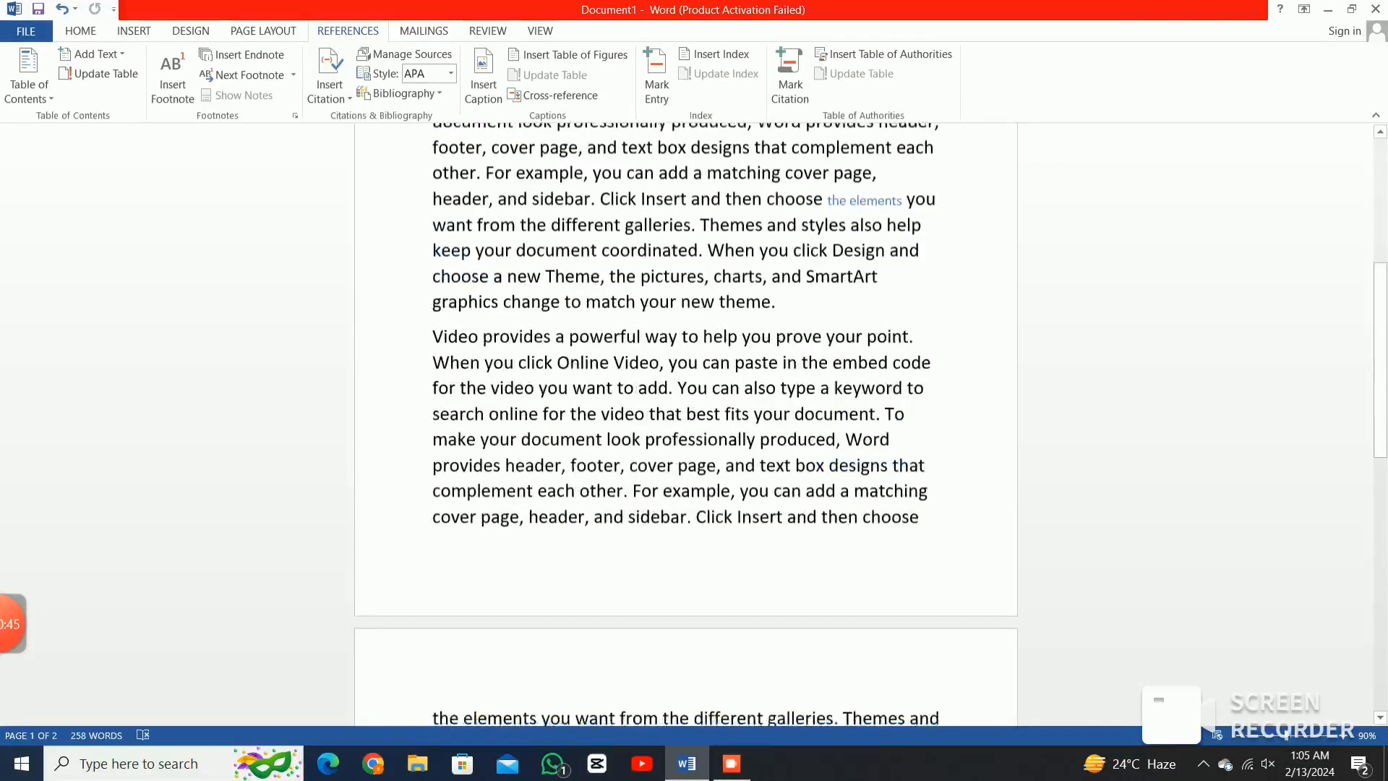
pyautogui.scroll(7, 685, 427)
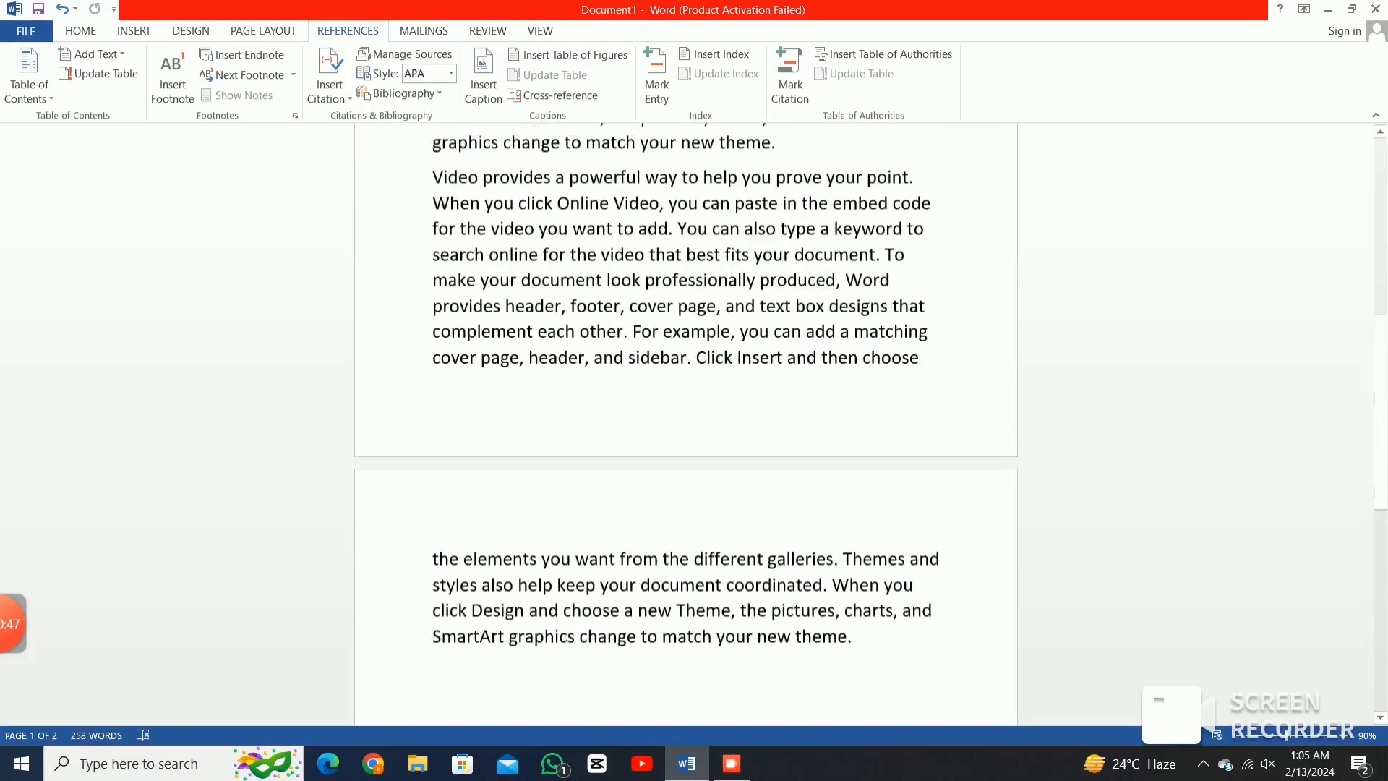
pyautogui.scroll(2, 685, 427)
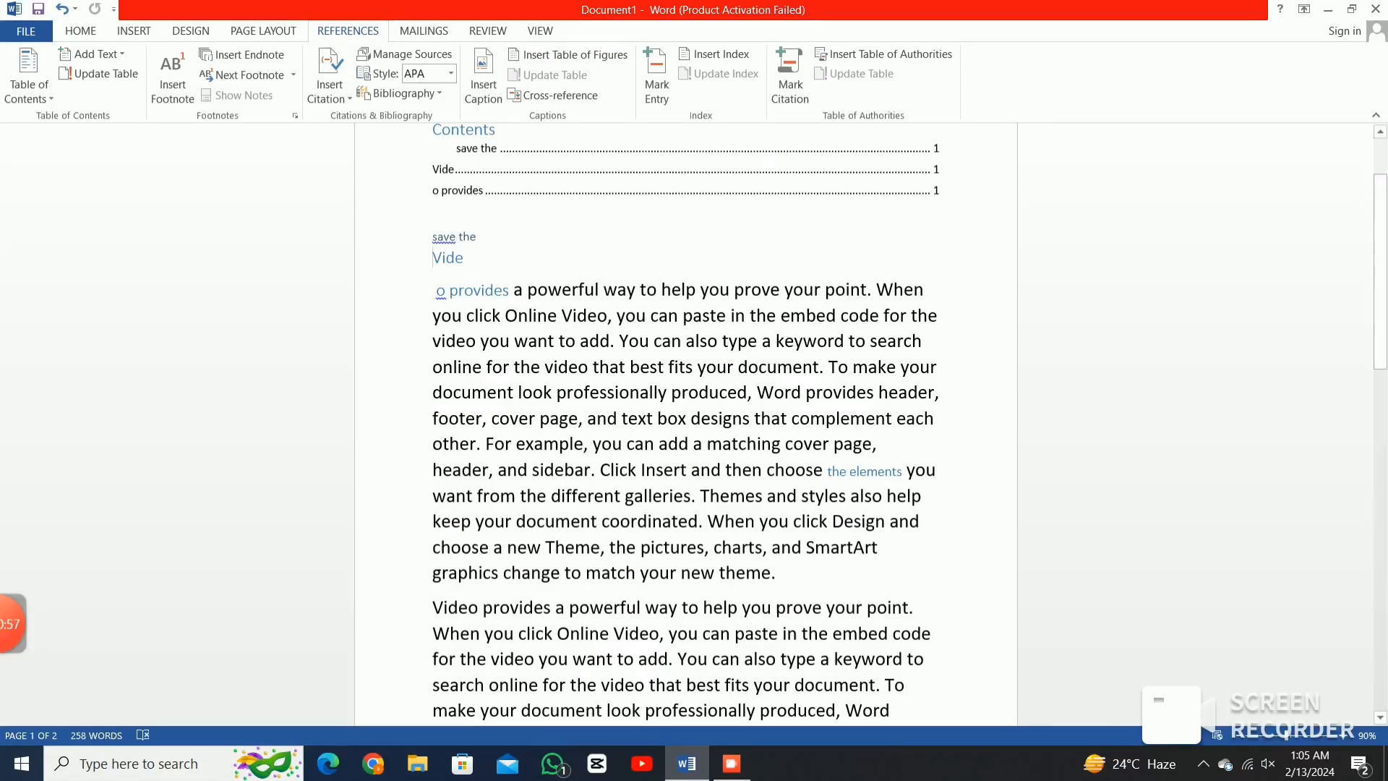
pyautogui.scroll(-1, 685, 424)
pyautogui.scroll(2, 686, 424)
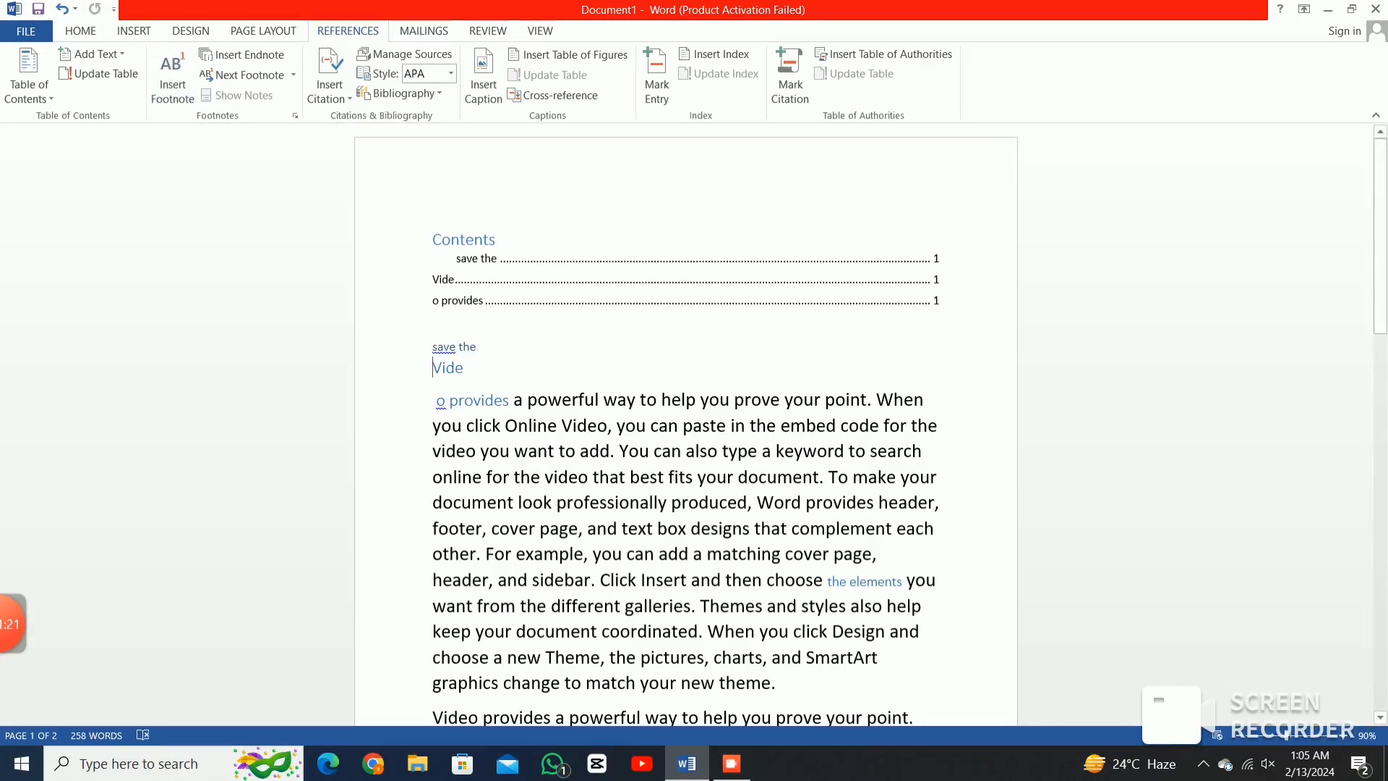
pyautogui.moveTo(434, 368); pyautogui.dragTo(877, 554)
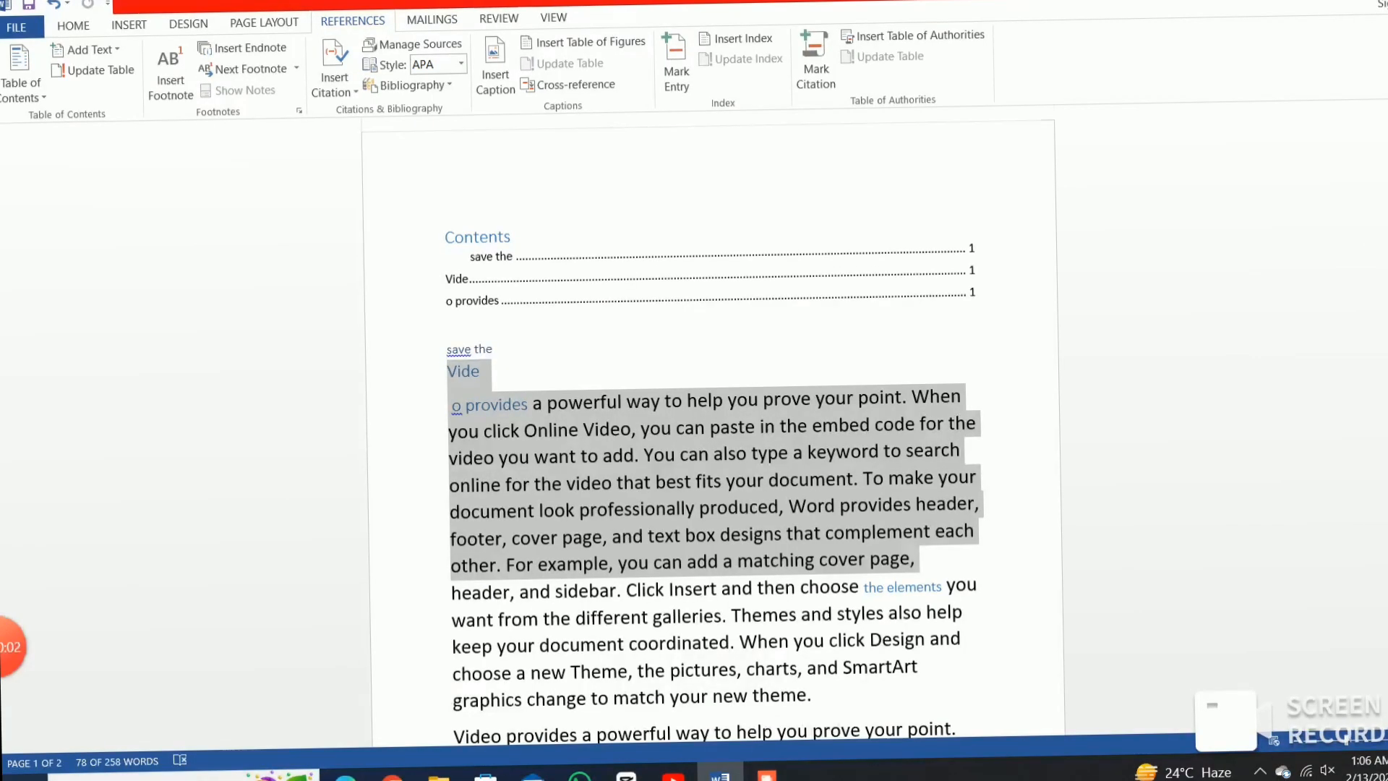
# Add footnote 1 after the first body paragraph with placeholder text 'ffddxgjh', then reselect the paragraph.
pyautogui.scroll(-2, 713, 426)
pyautogui.moveTo(810, 573); pyautogui.dragTo(449, 282)
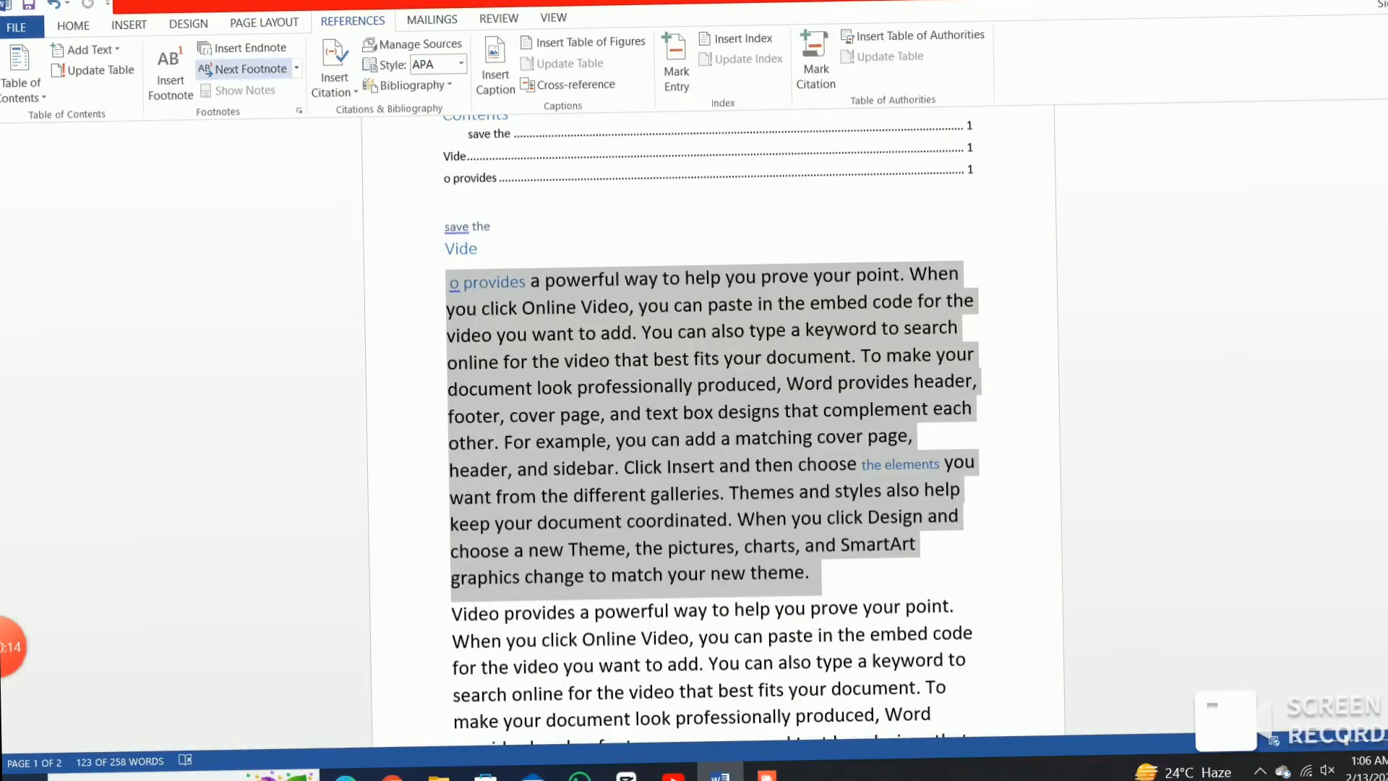
pyautogui.click(171, 72)
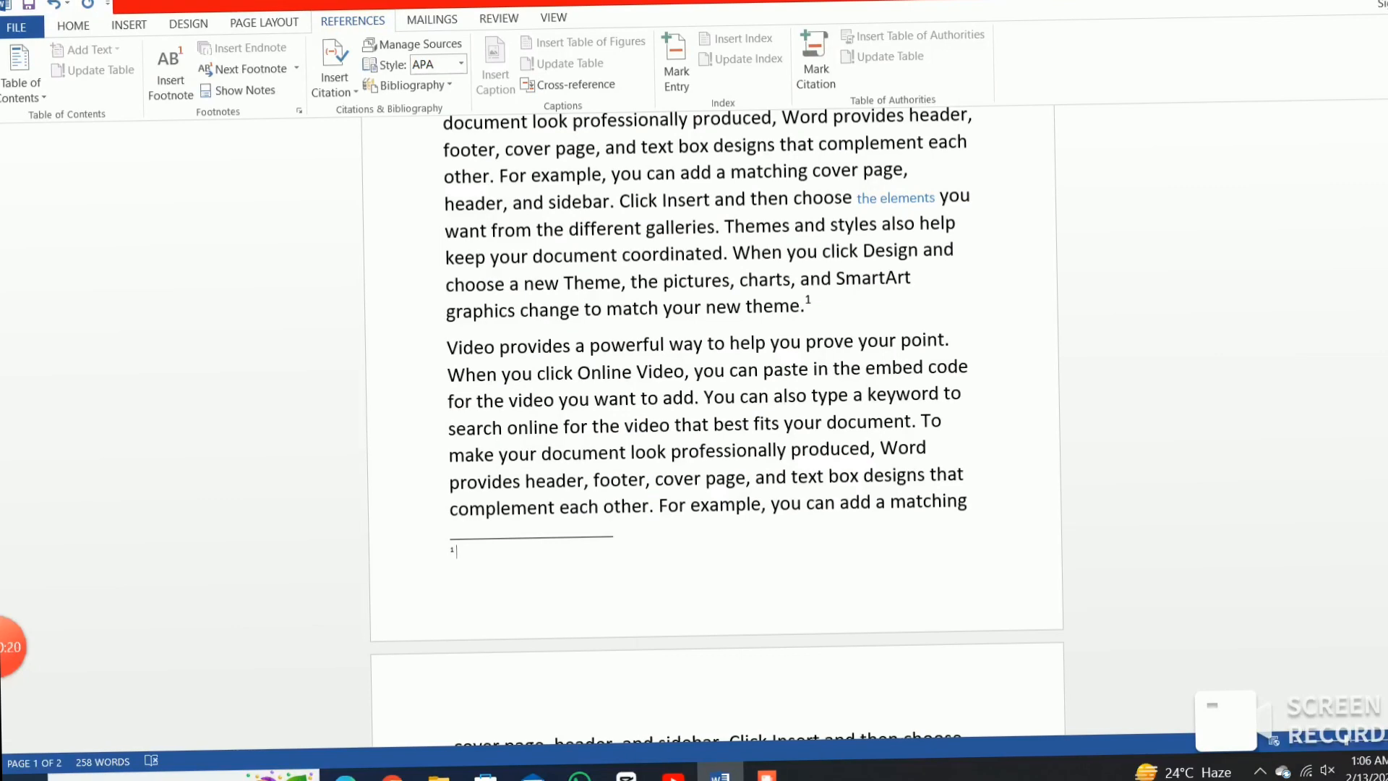
pyautogui.write('ffddxgjh')
pyautogui.scroll(5, 712, 434)
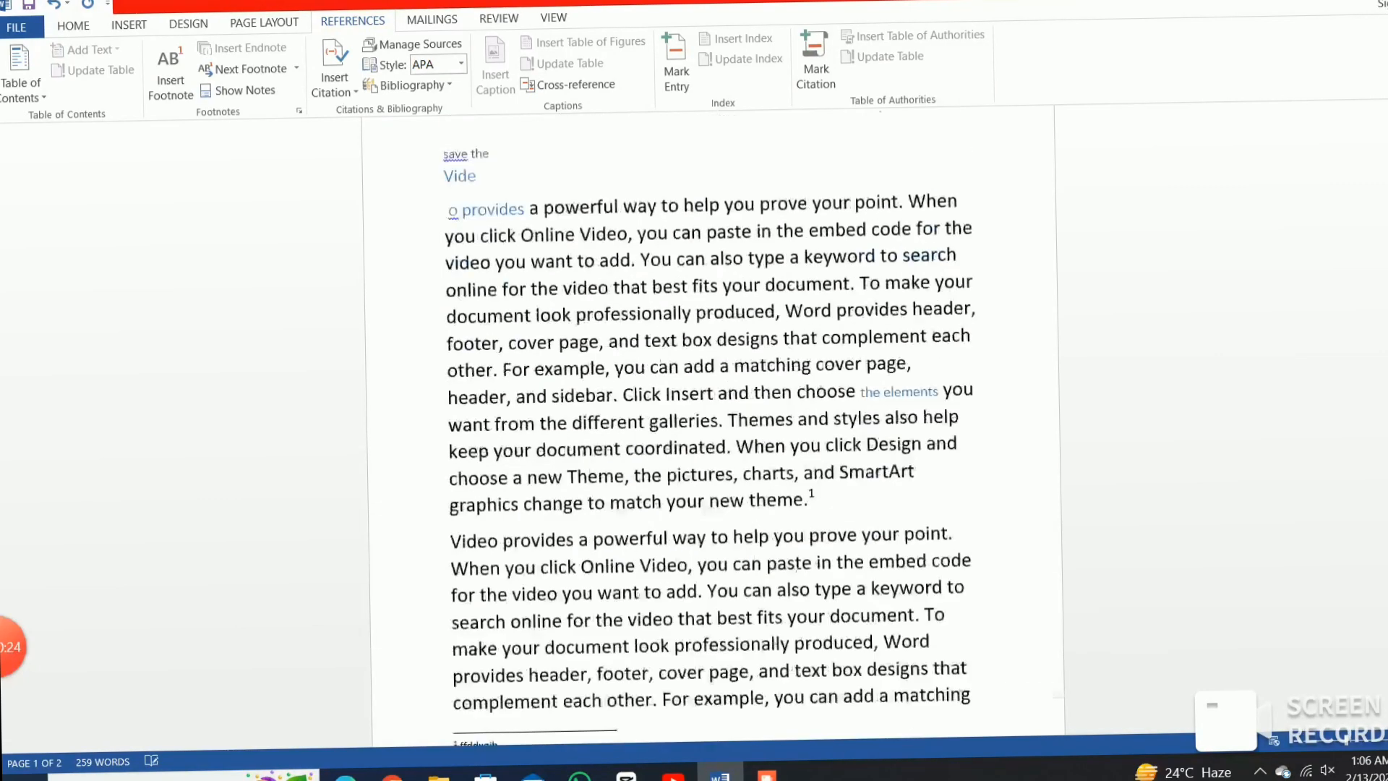
pyautogui.moveTo(448, 370); pyautogui.dragTo(824, 636)
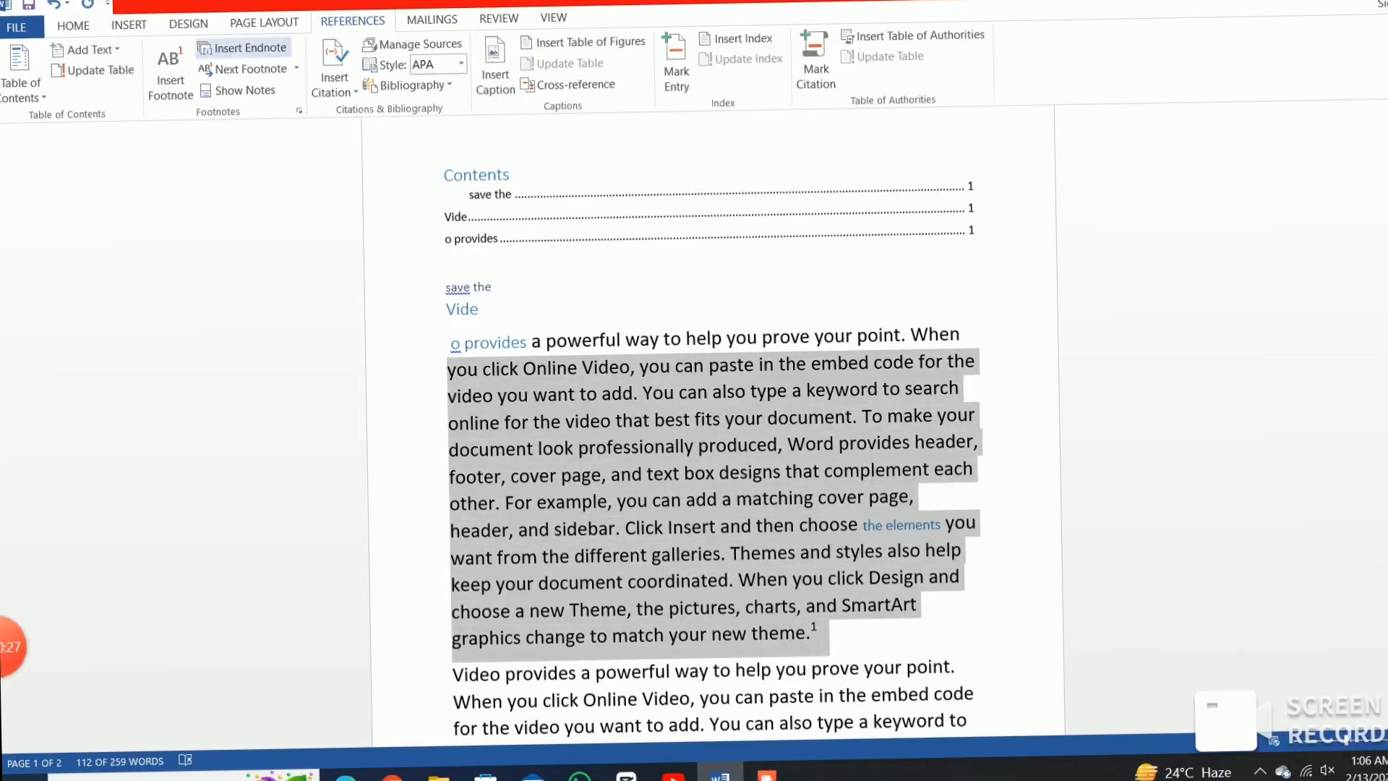
# Insert endnote 'i' after the selected paragraph and browse the Next Footnote list.
pyautogui.click(242, 48)
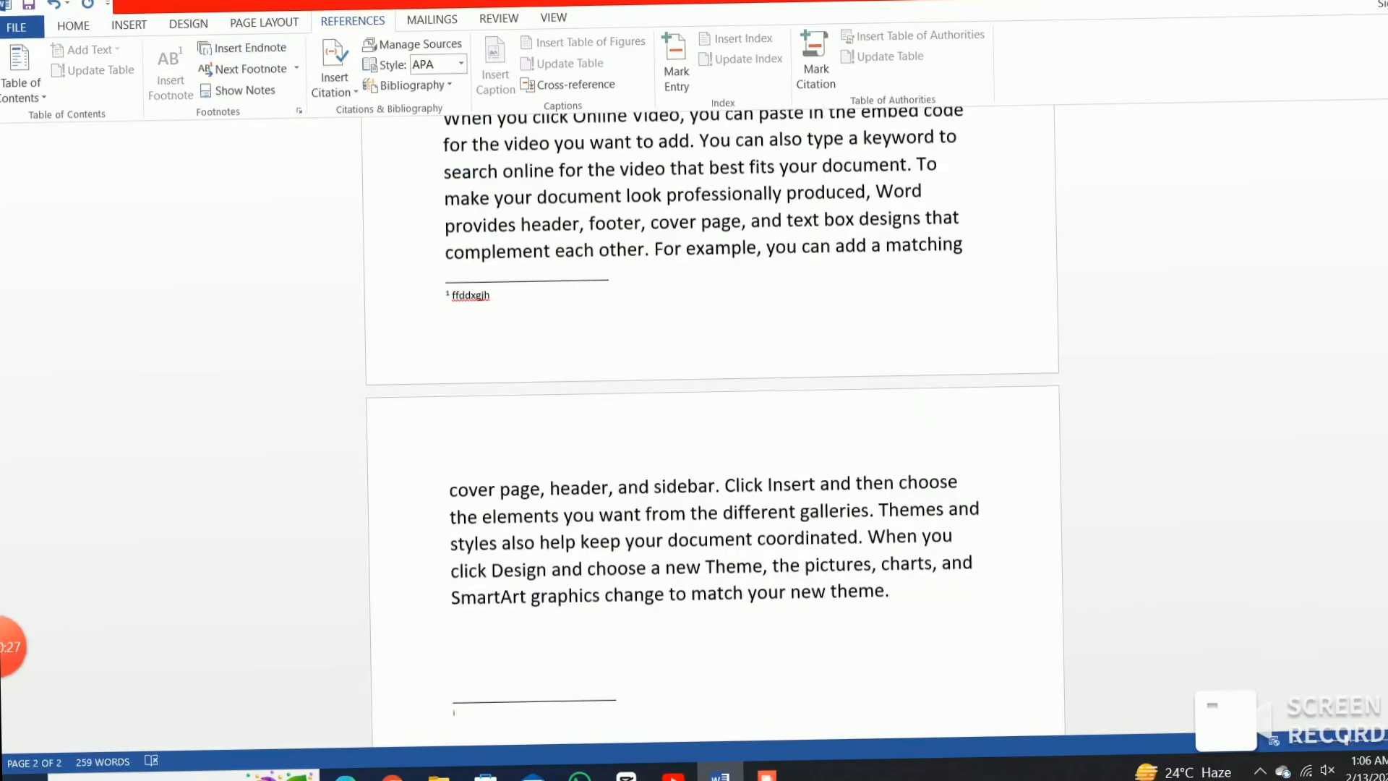
pyautogui.scroll(6, 712, 434)
pyautogui.scroll(2, 712, 434)
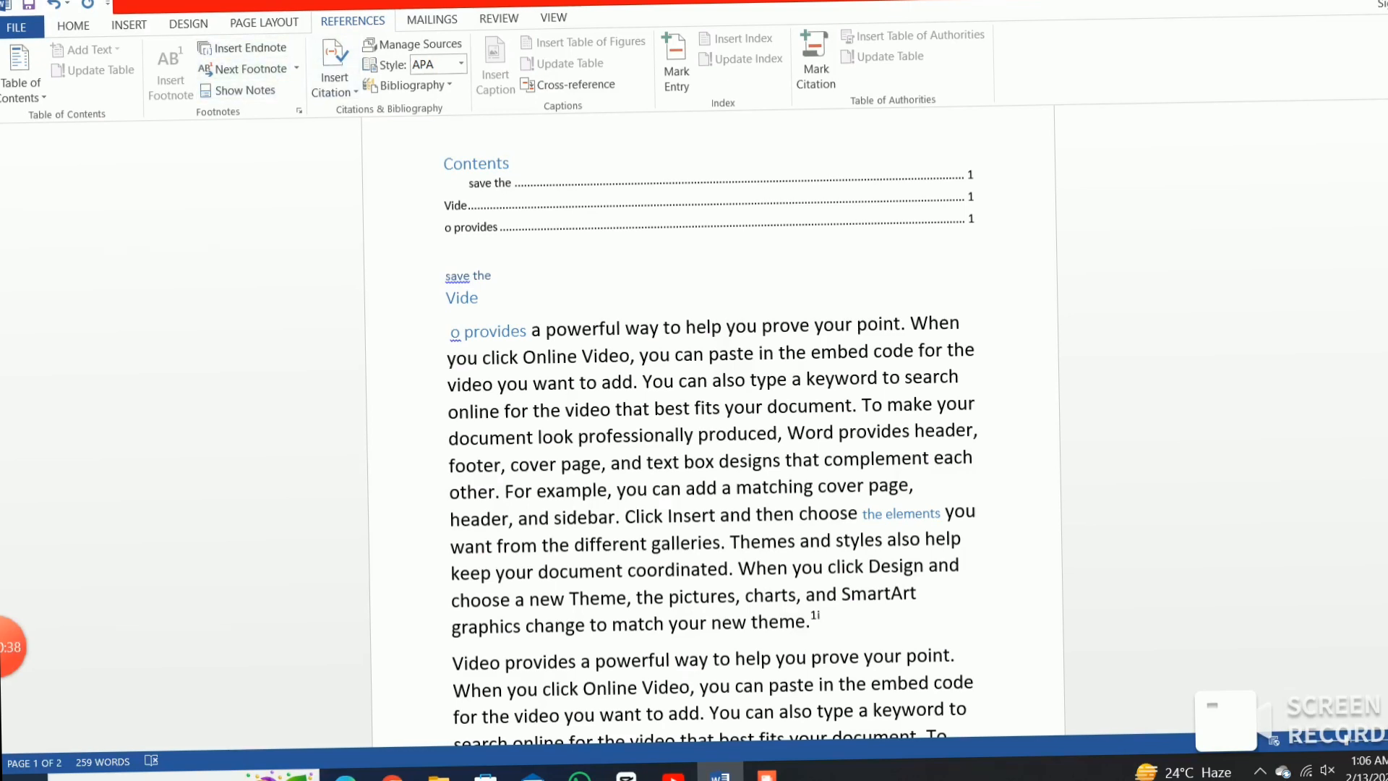
pyautogui.click(296, 68)
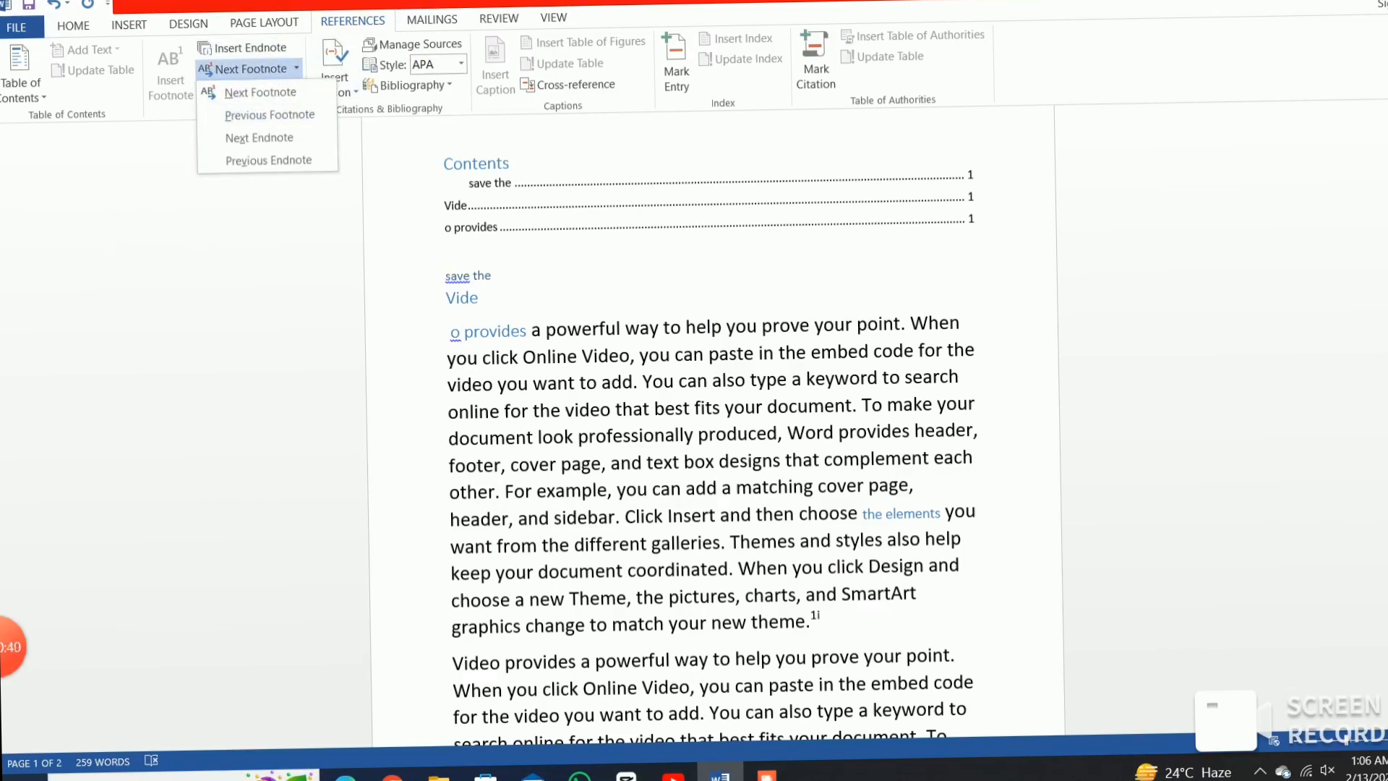
pyautogui.click(248, 89)
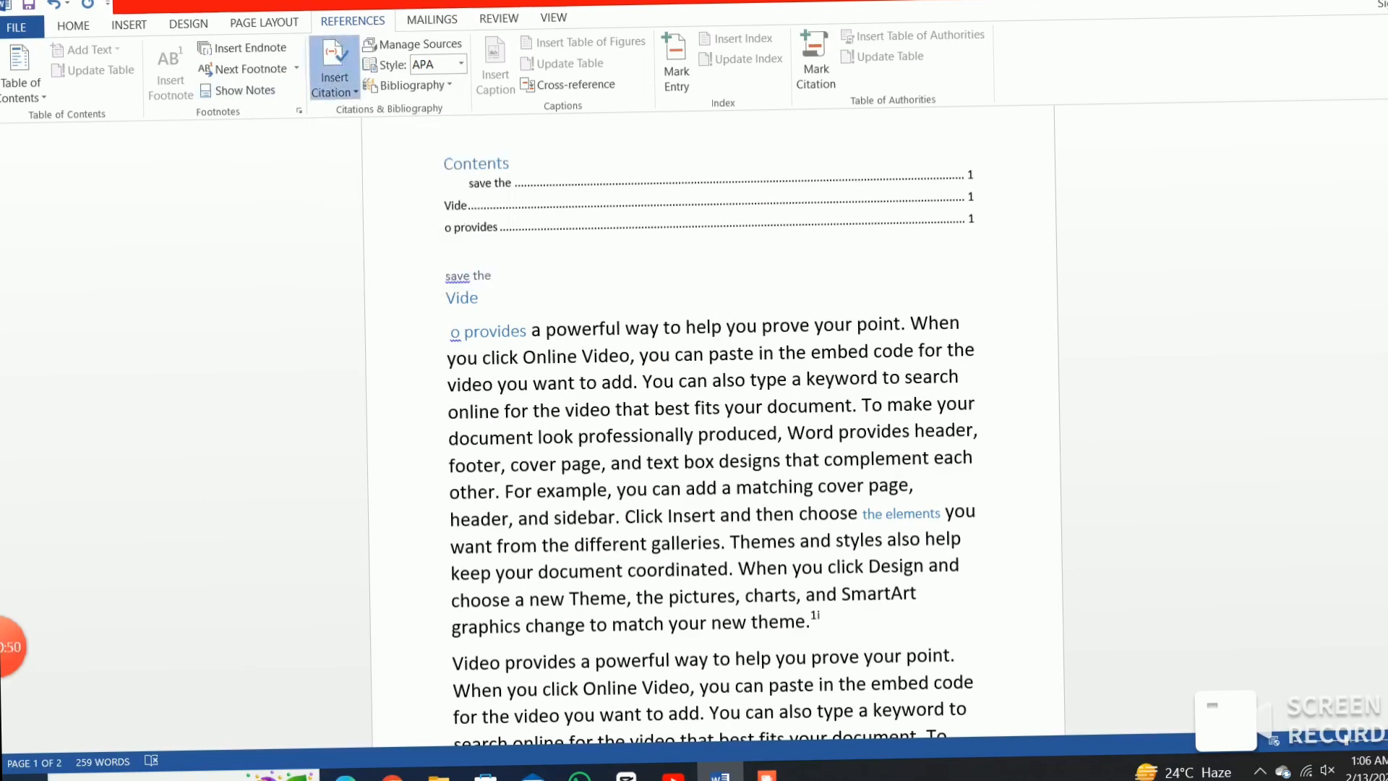
# Add a new Book citation source with Title 'ms word' and Year 2020.
pyautogui.click(334, 81)
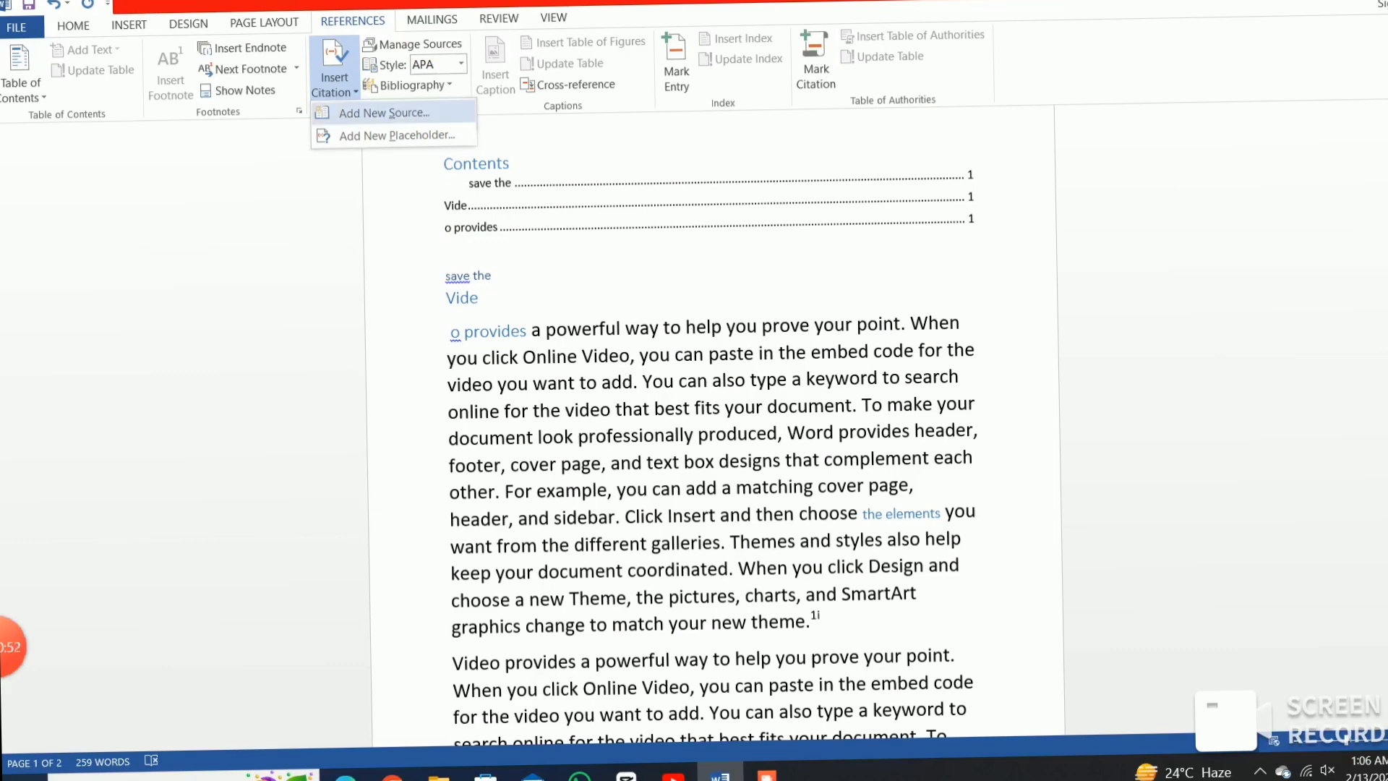
pyautogui.press('Escape')
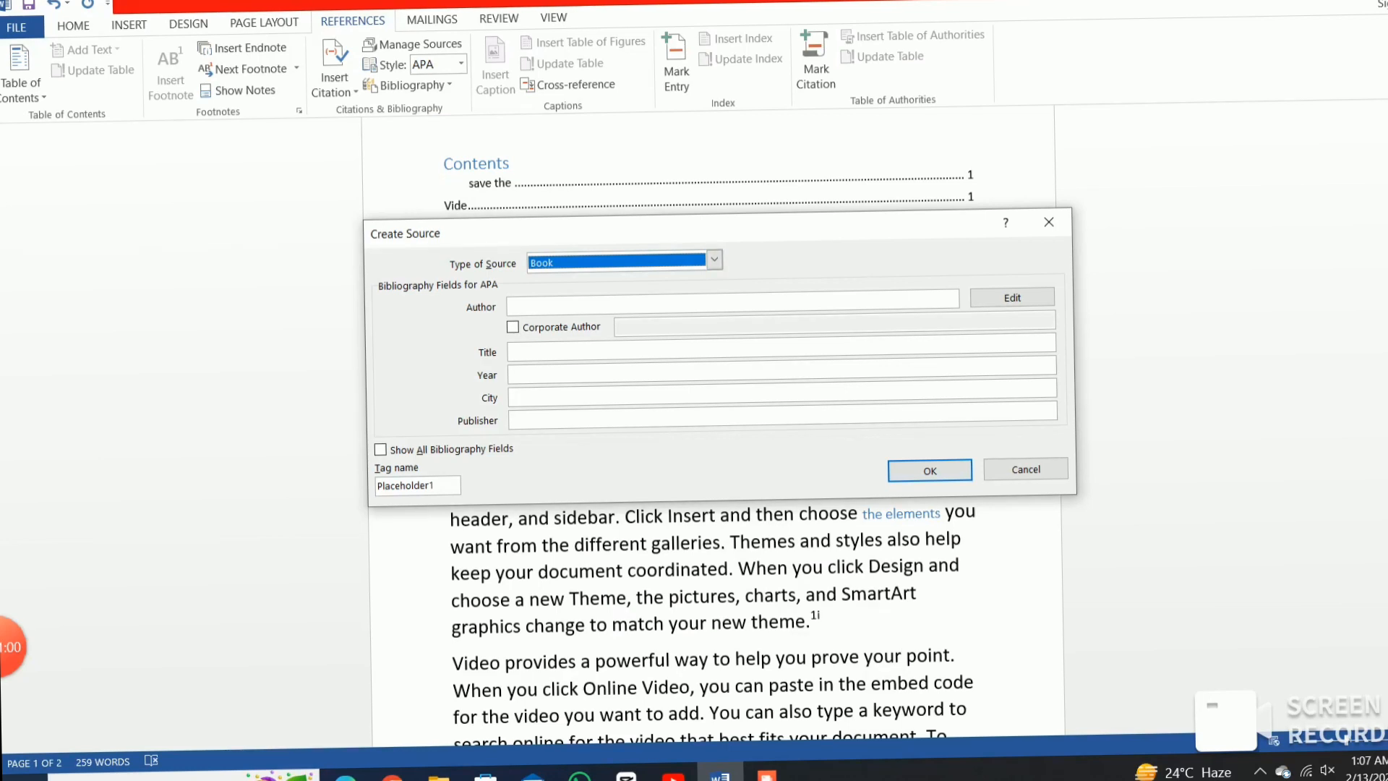
pyautogui.click(511, 352)
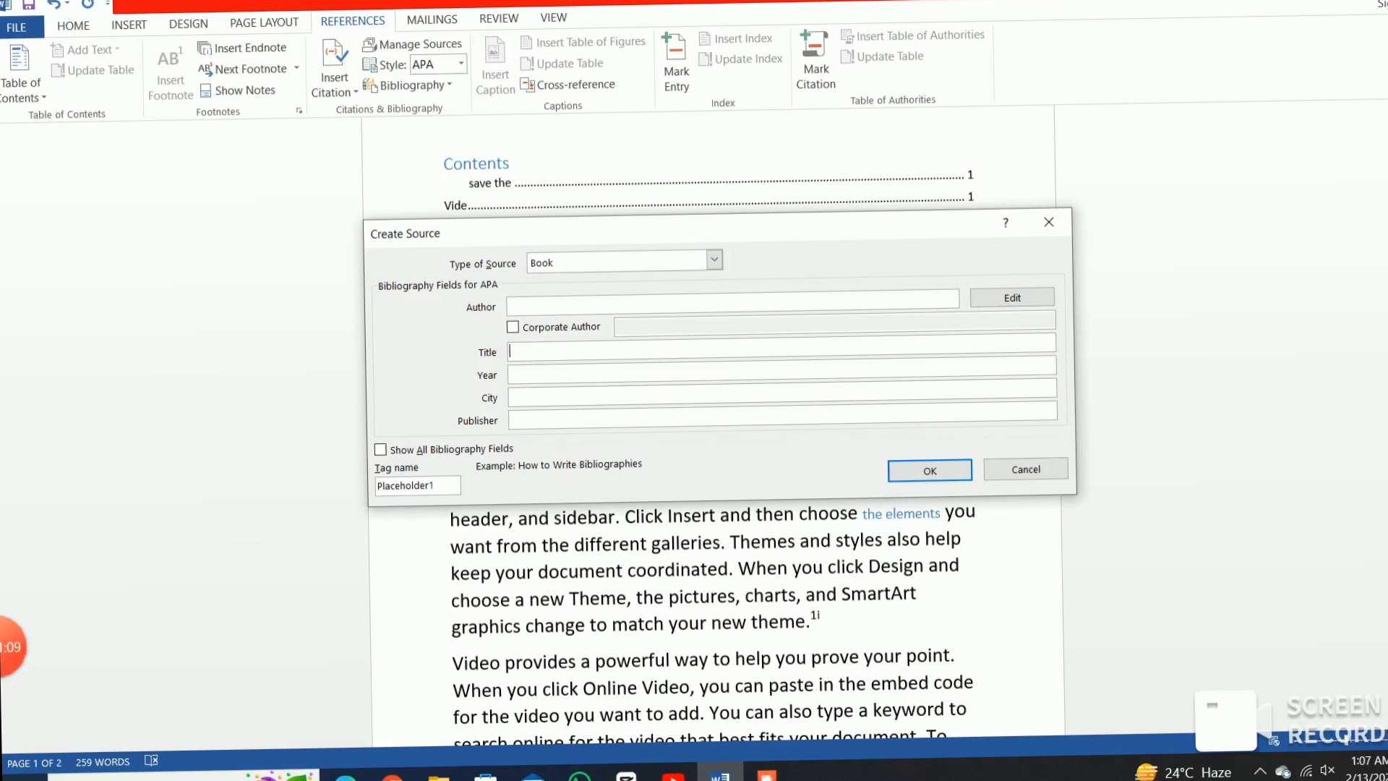
pyautogui.write('ms word')
pyautogui.click(512, 374)
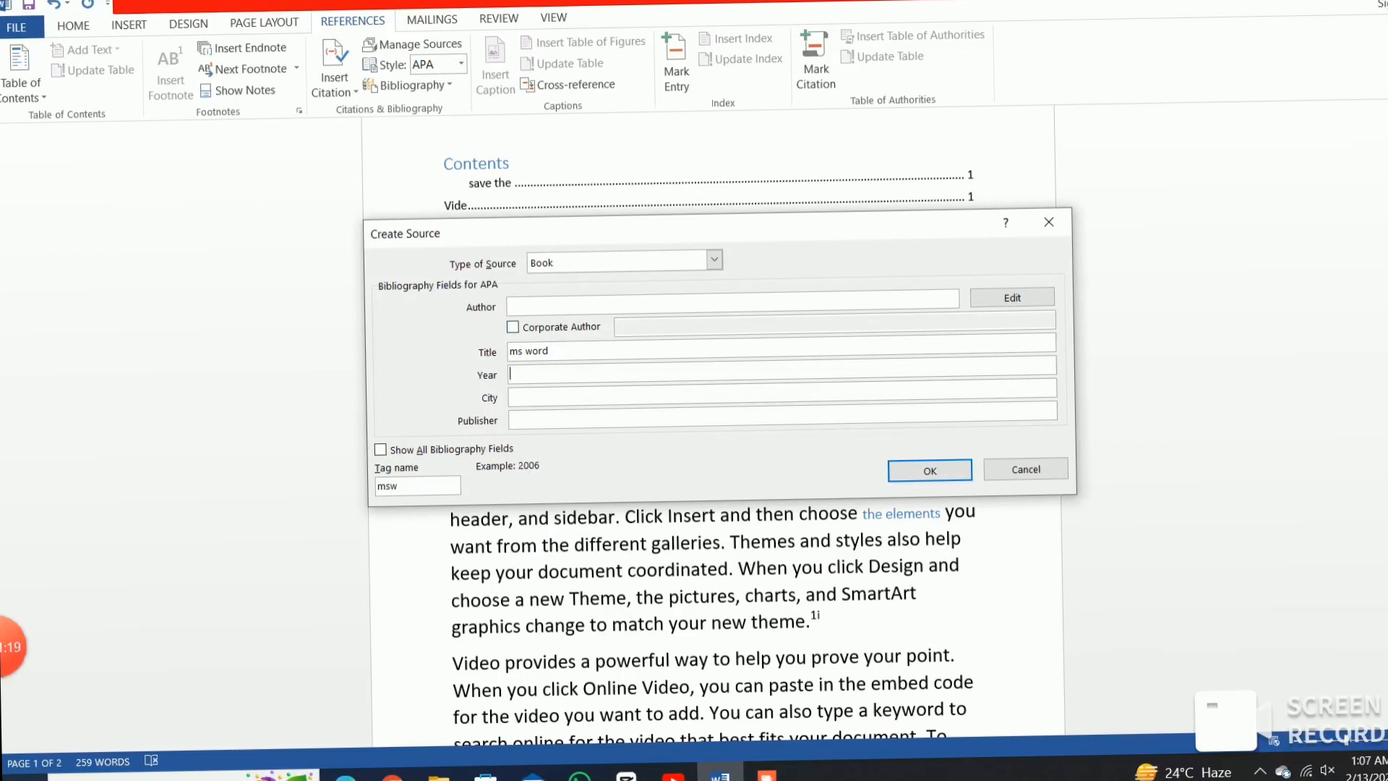
pyautogui.write('200')
pyautogui.press('BackSpace')
pyautogui.write('20')
pyautogui.press('Return')
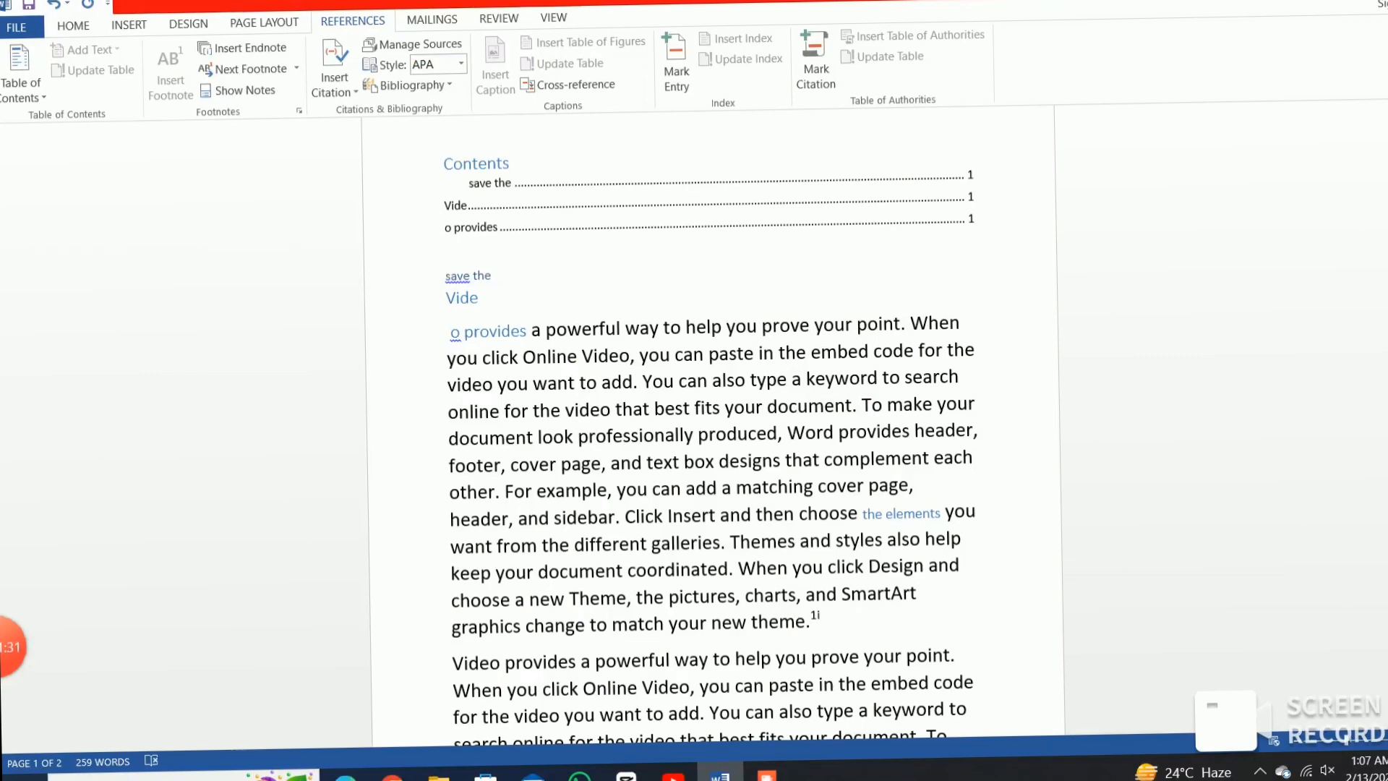
pyautogui.scroll(-8, 712, 434)
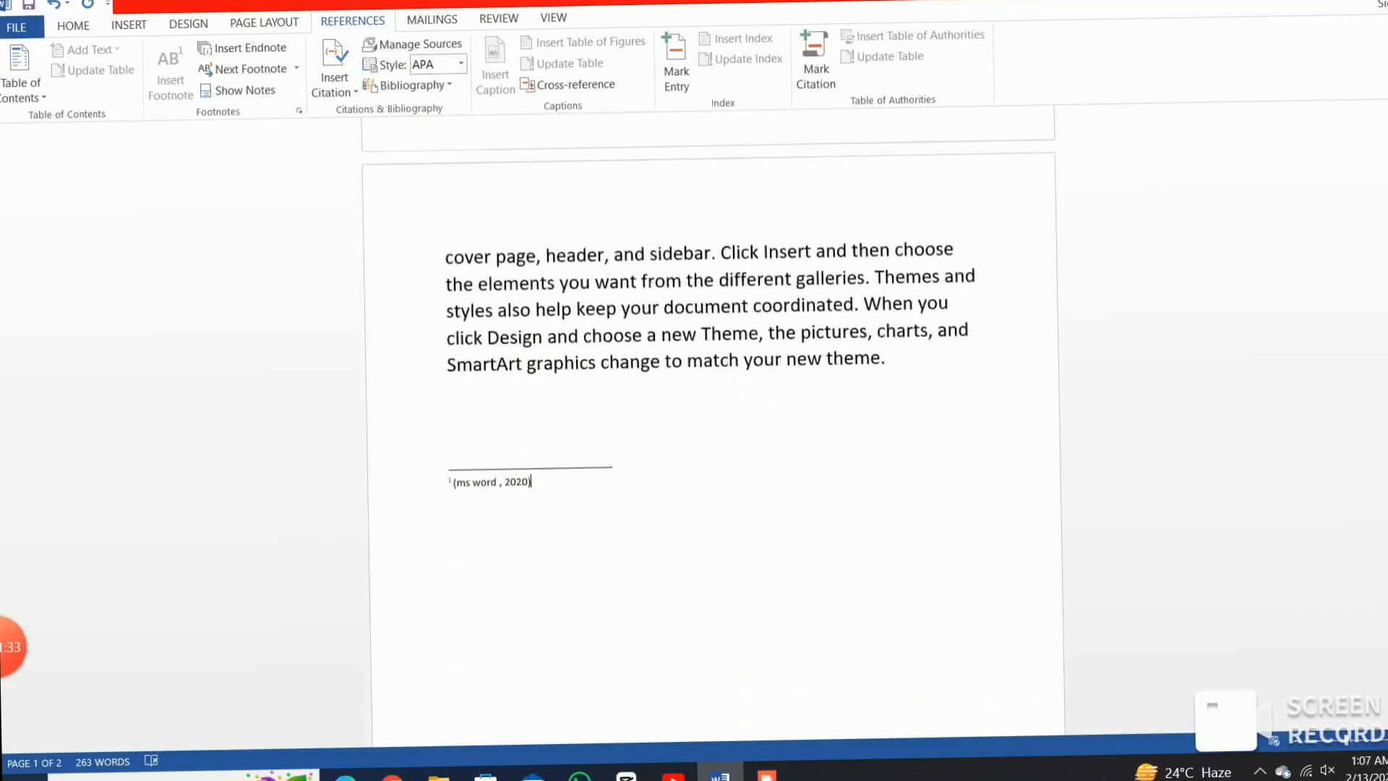
pyautogui.moveTo(449, 491); pyautogui.dragTo(891, 595)
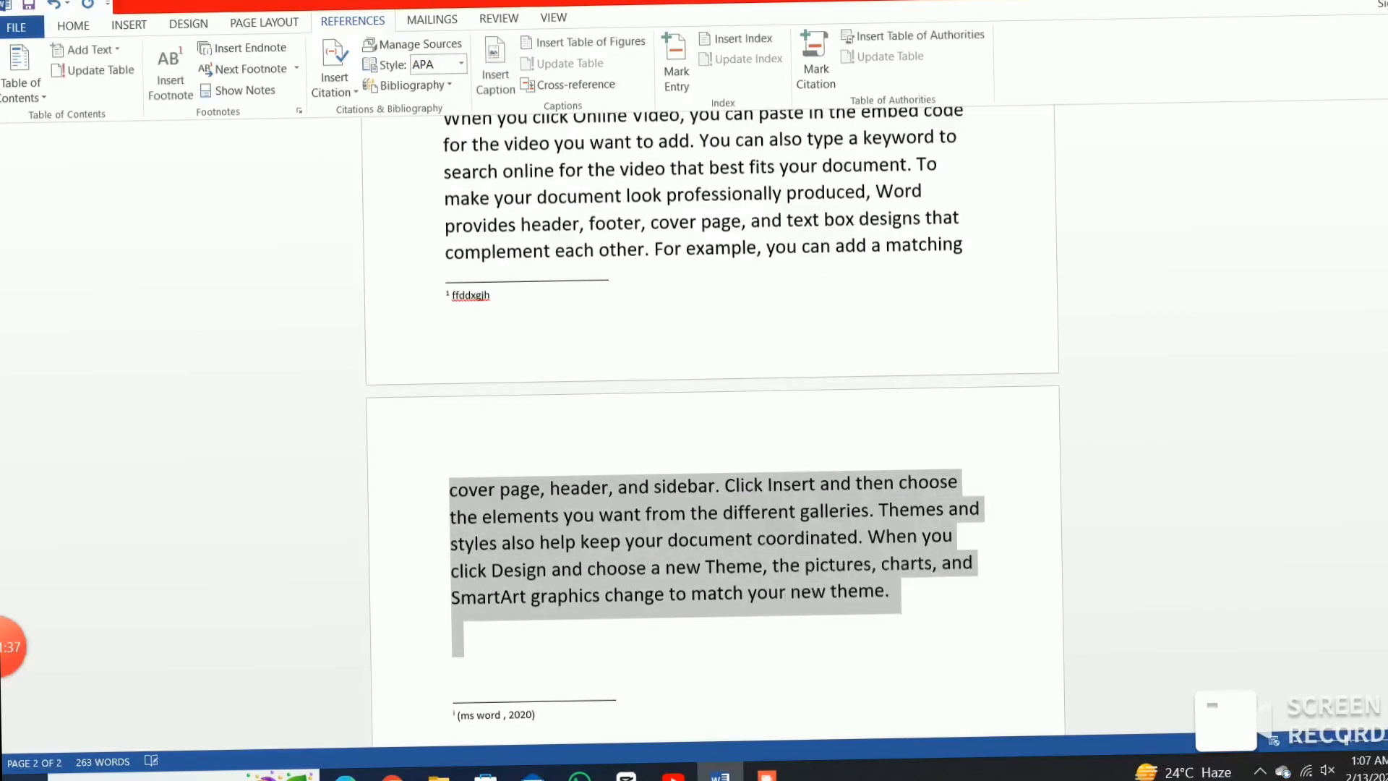
pyautogui.click(451, 634)
pyautogui.scroll(3, 712, 361)
pyautogui.scroll(1, 713, 427)
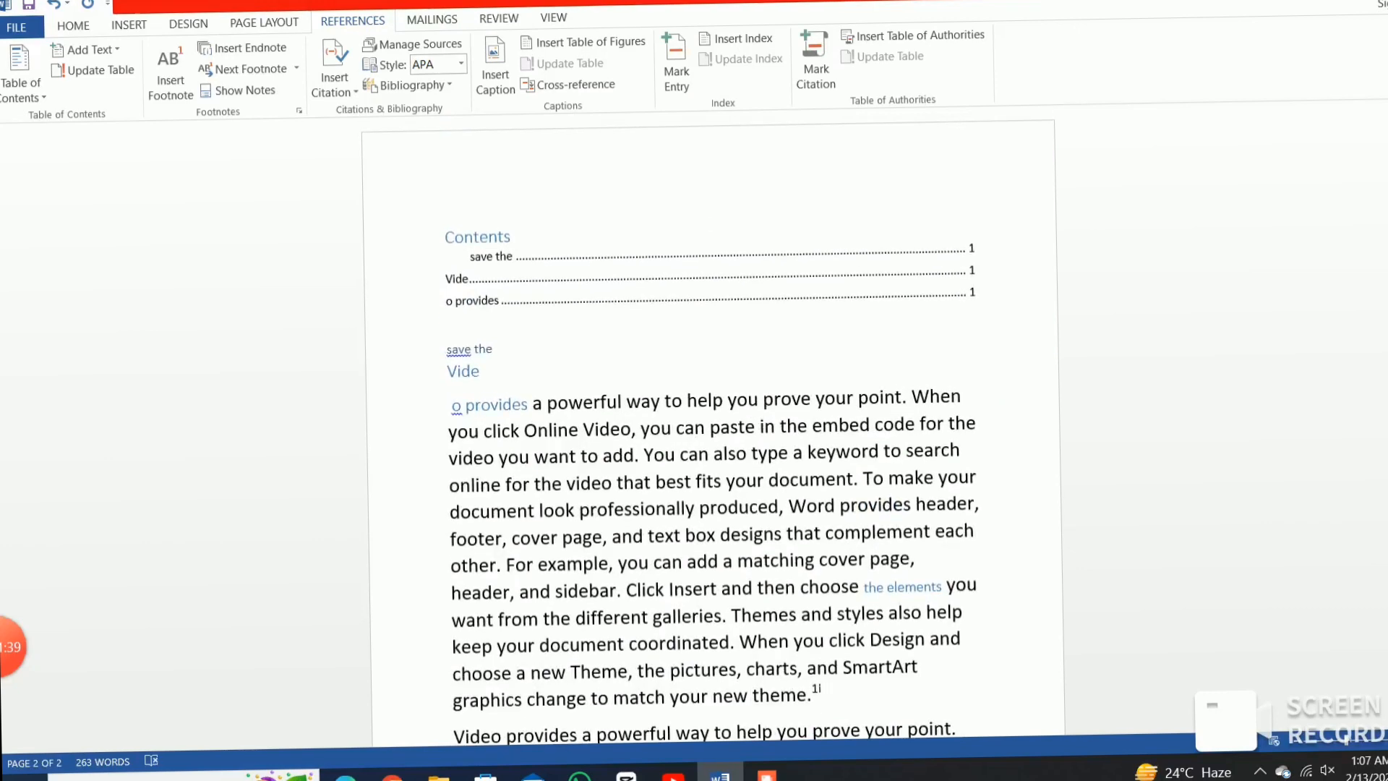
pyautogui.scroll(-1, 712, 427)
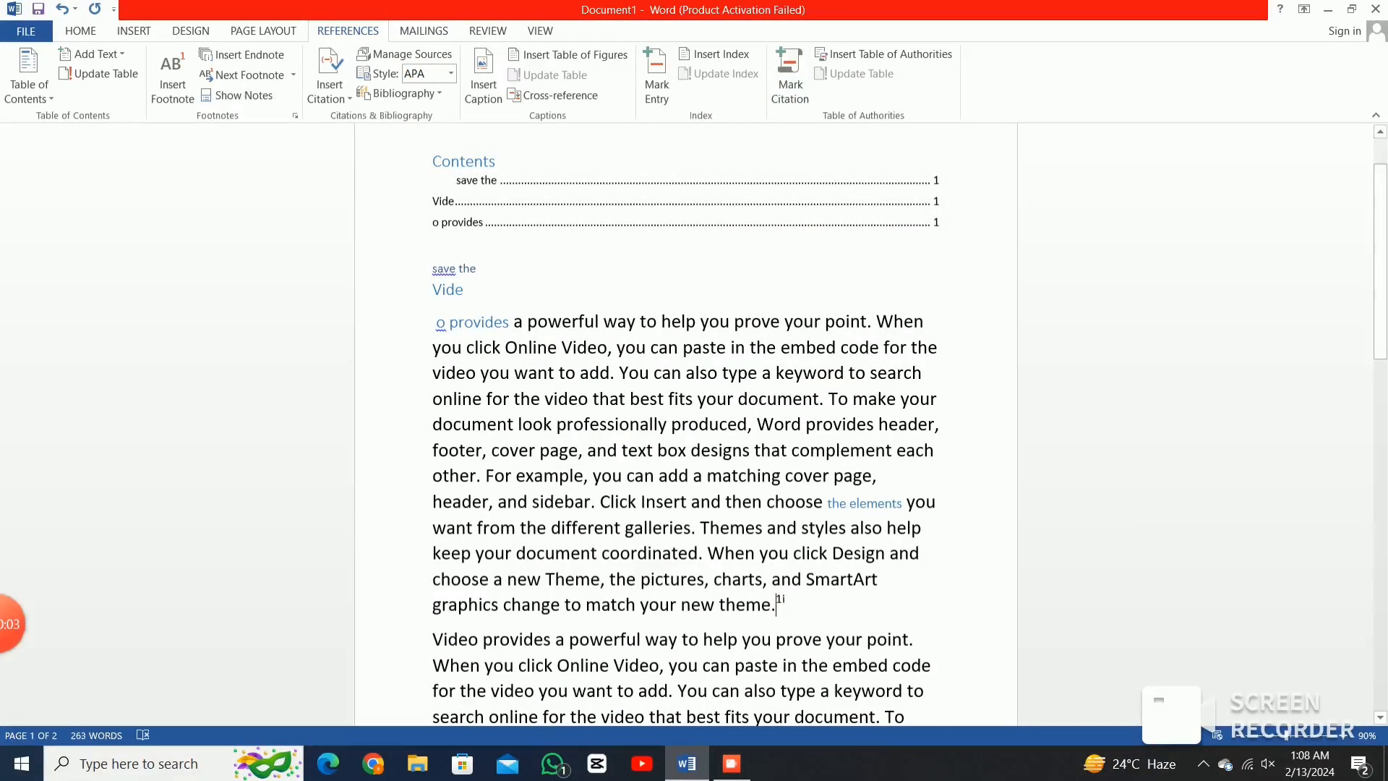
pyautogui.moveTo(449, 322); pyautogui.dragTo(795, 608)
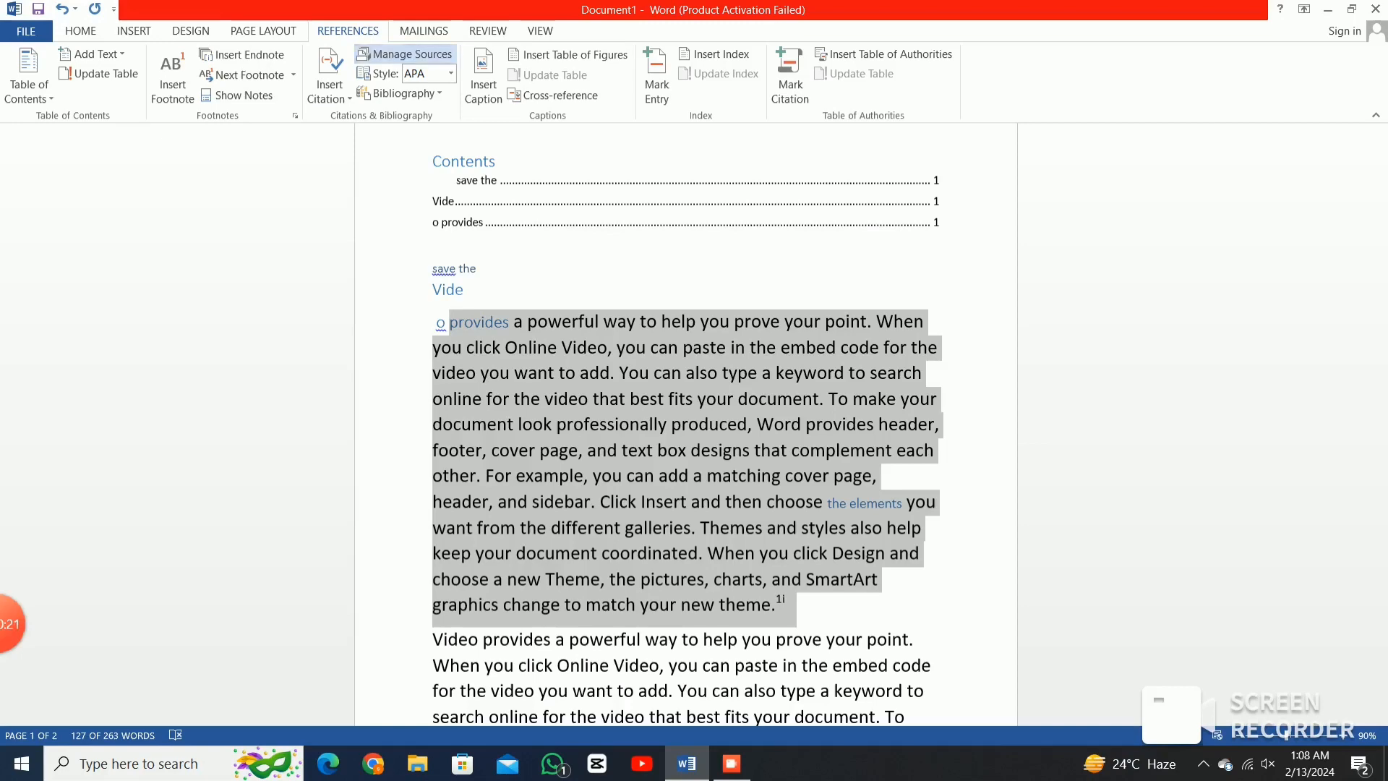
# Remove 'ms word (2020)' from the Source Manager Master List and open the Figure 1 Caption dialog.
pyautogui.click(405, 55)
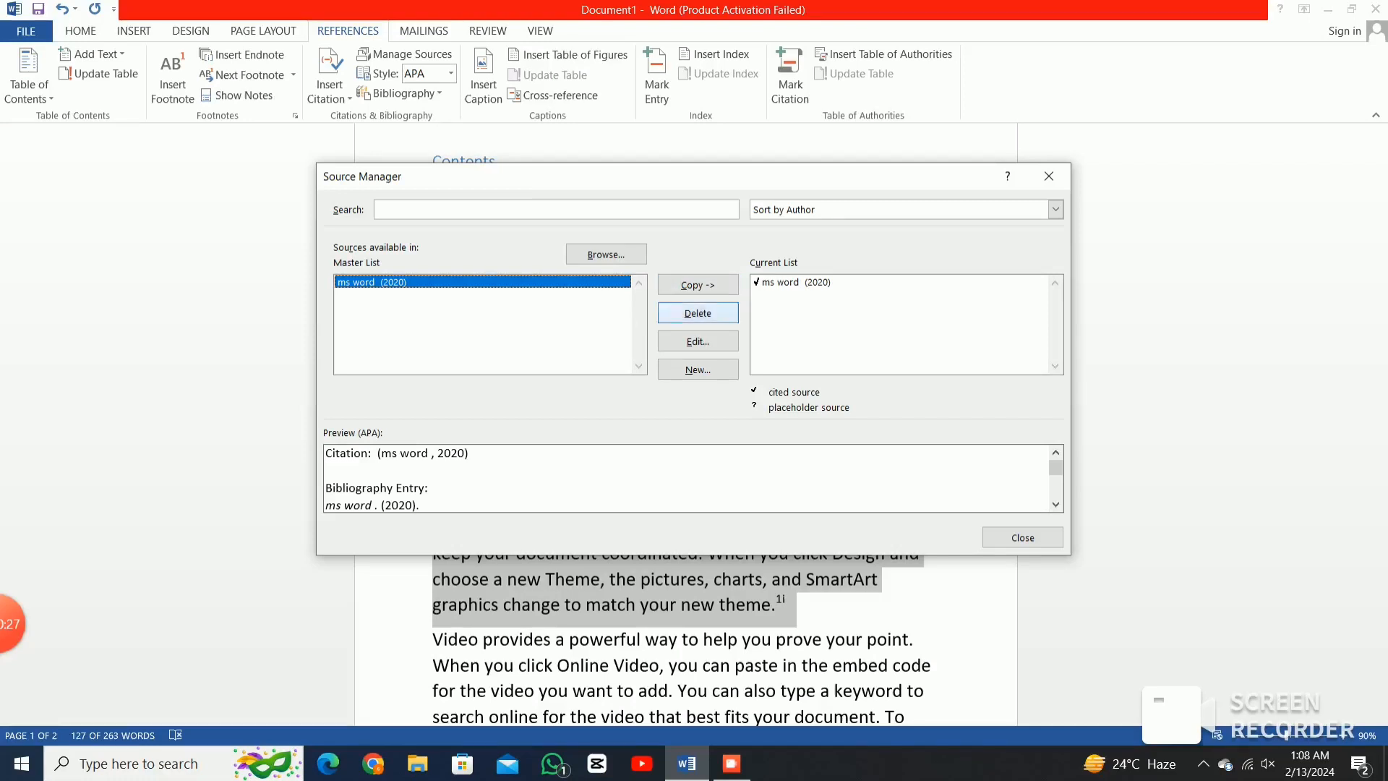
pyautogui.click(698, 314)
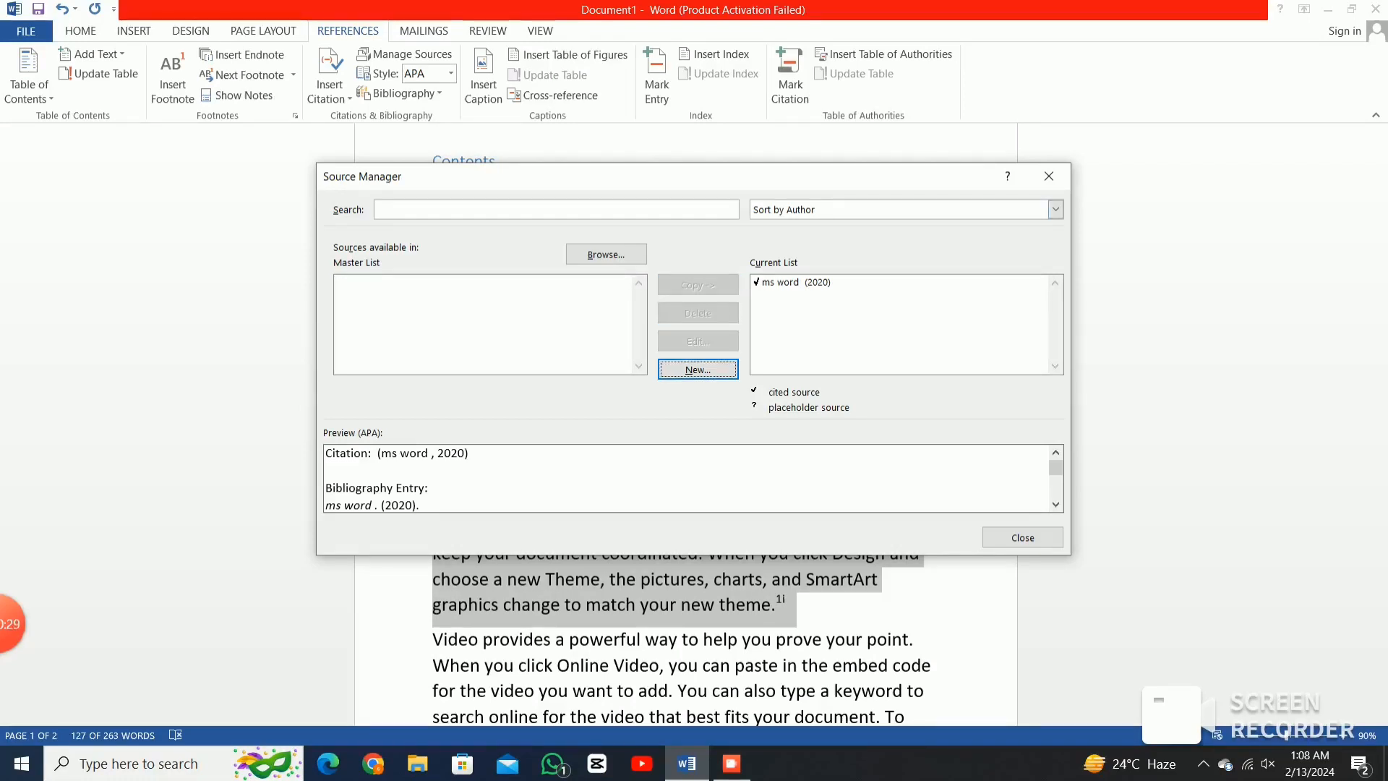
pyautogui.click(1049, 176)
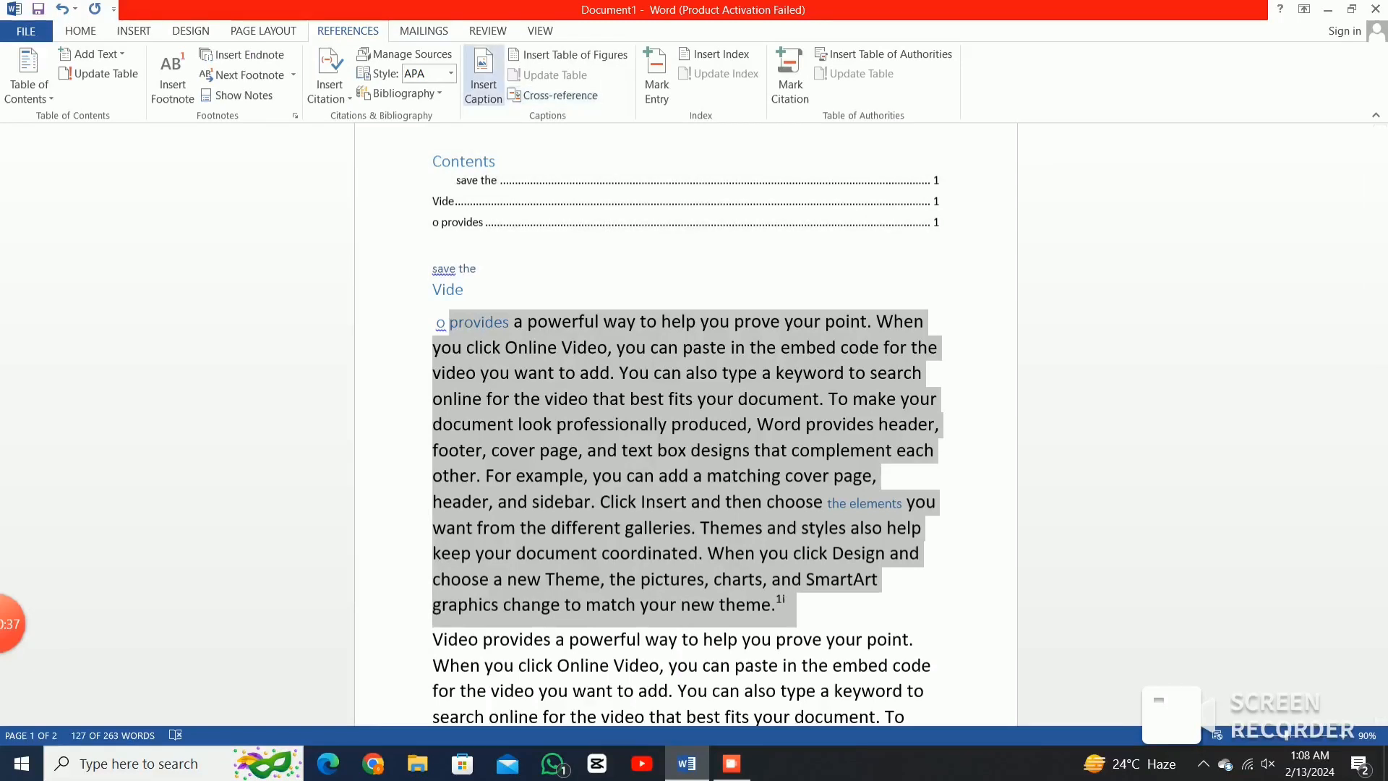
pyautogui.click(483, 76)
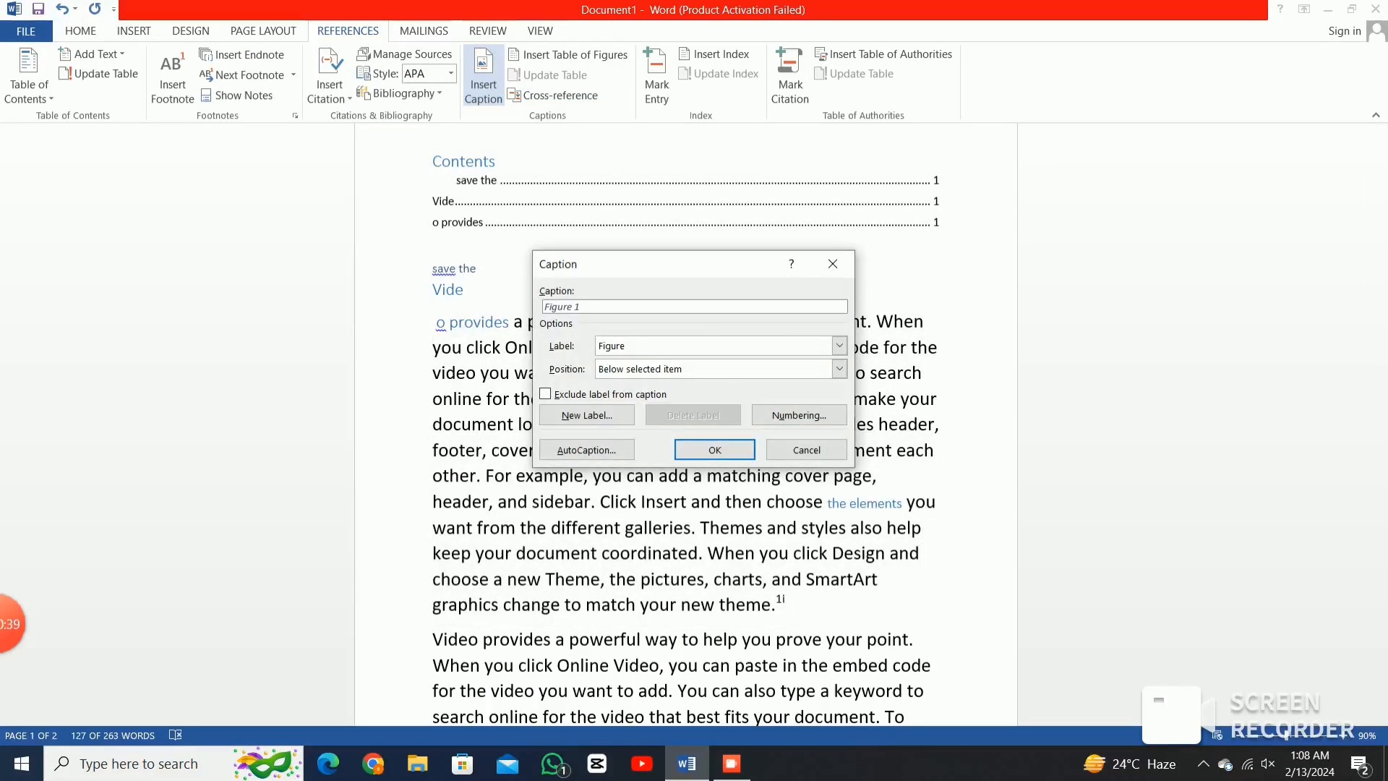
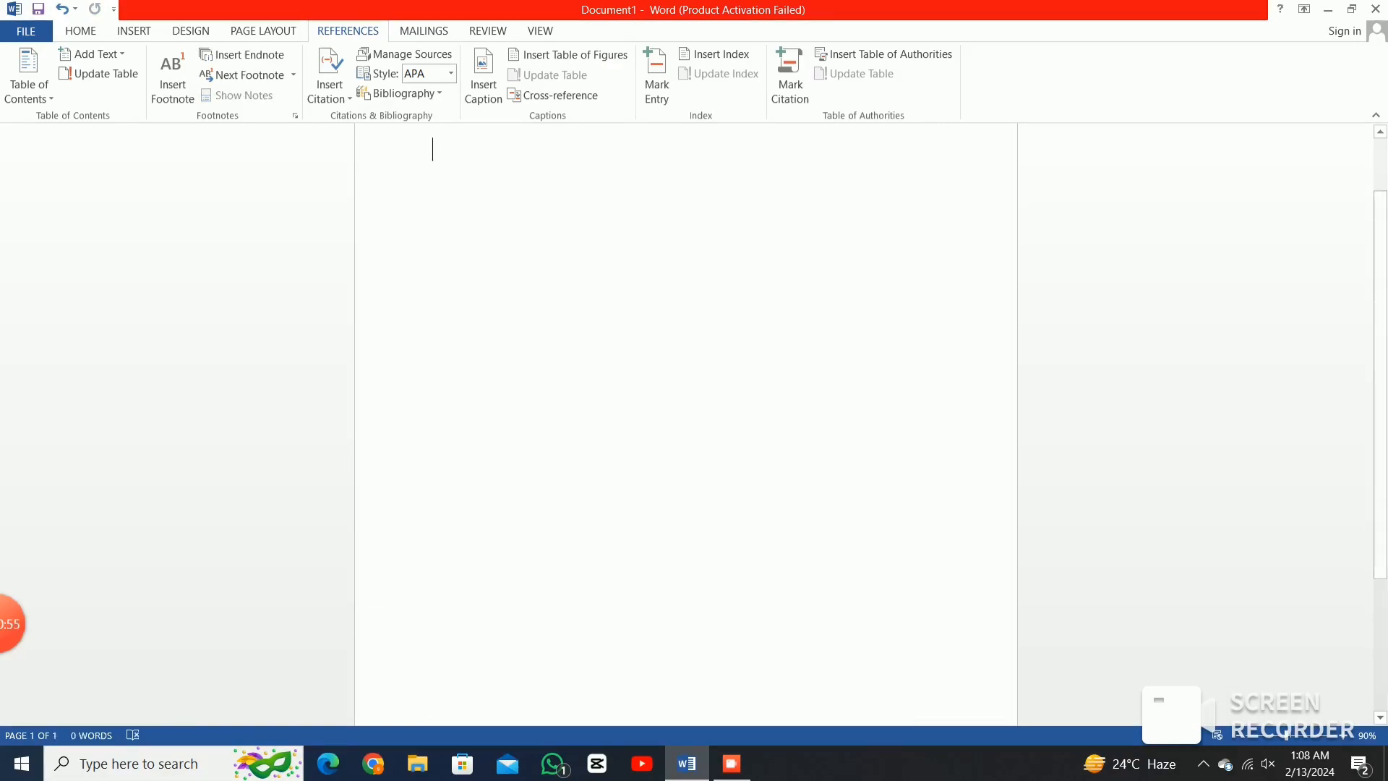
# Open the Caption dialog and close it without inserting a caption.
pyautogui.click(483, 79)
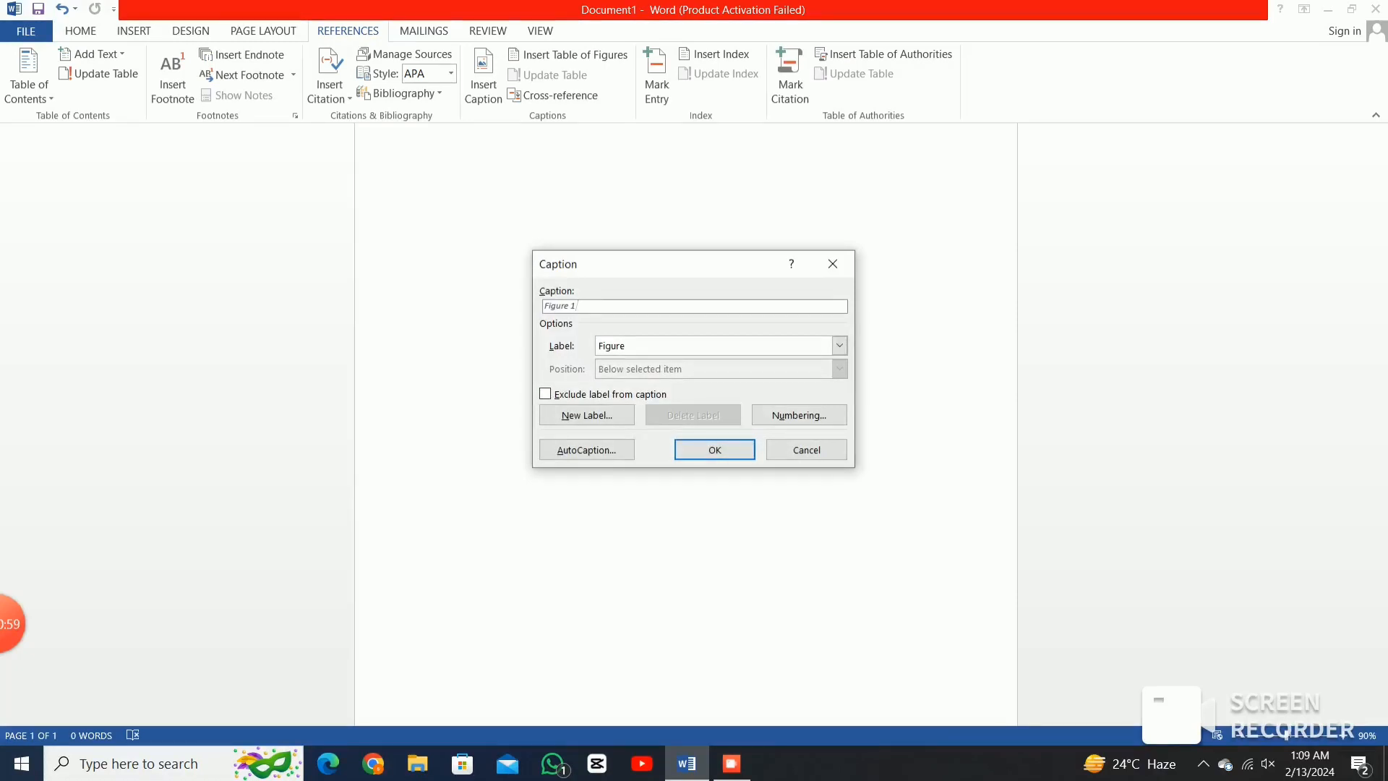
pyautogui.click(833, 264)
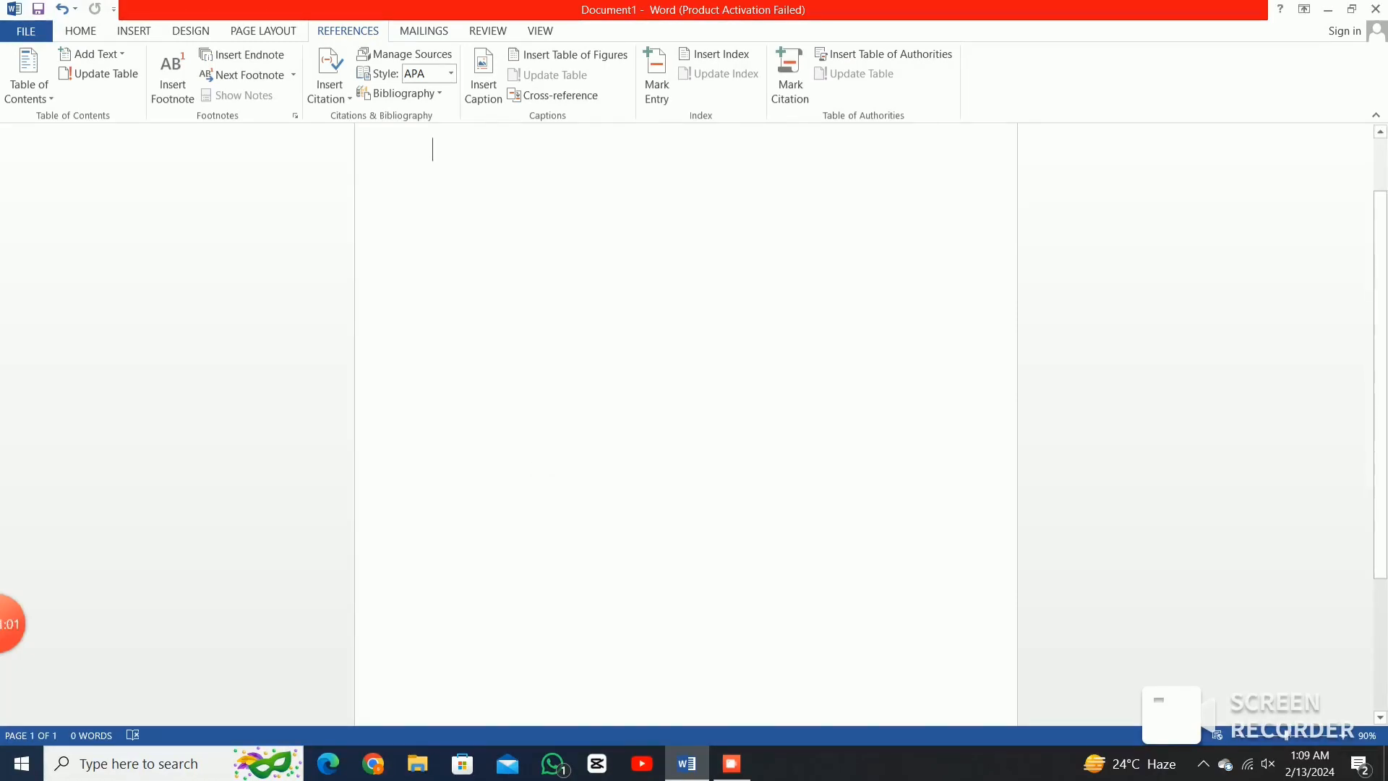
pyautogui.scroll(2, 686, 427)
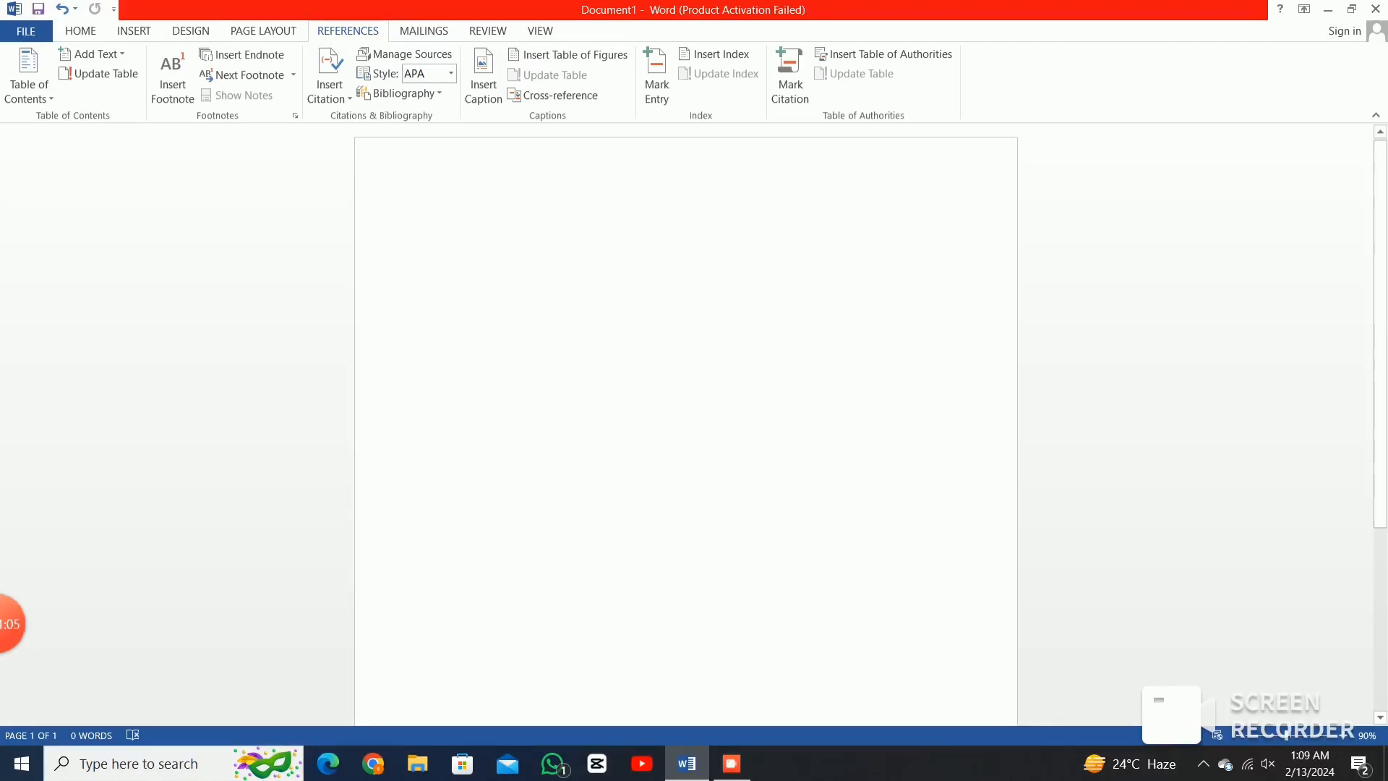
# Enter =rand(1,10) at the top of the page to generate a 149-word sample paragraph.
pyautogui.write('=')
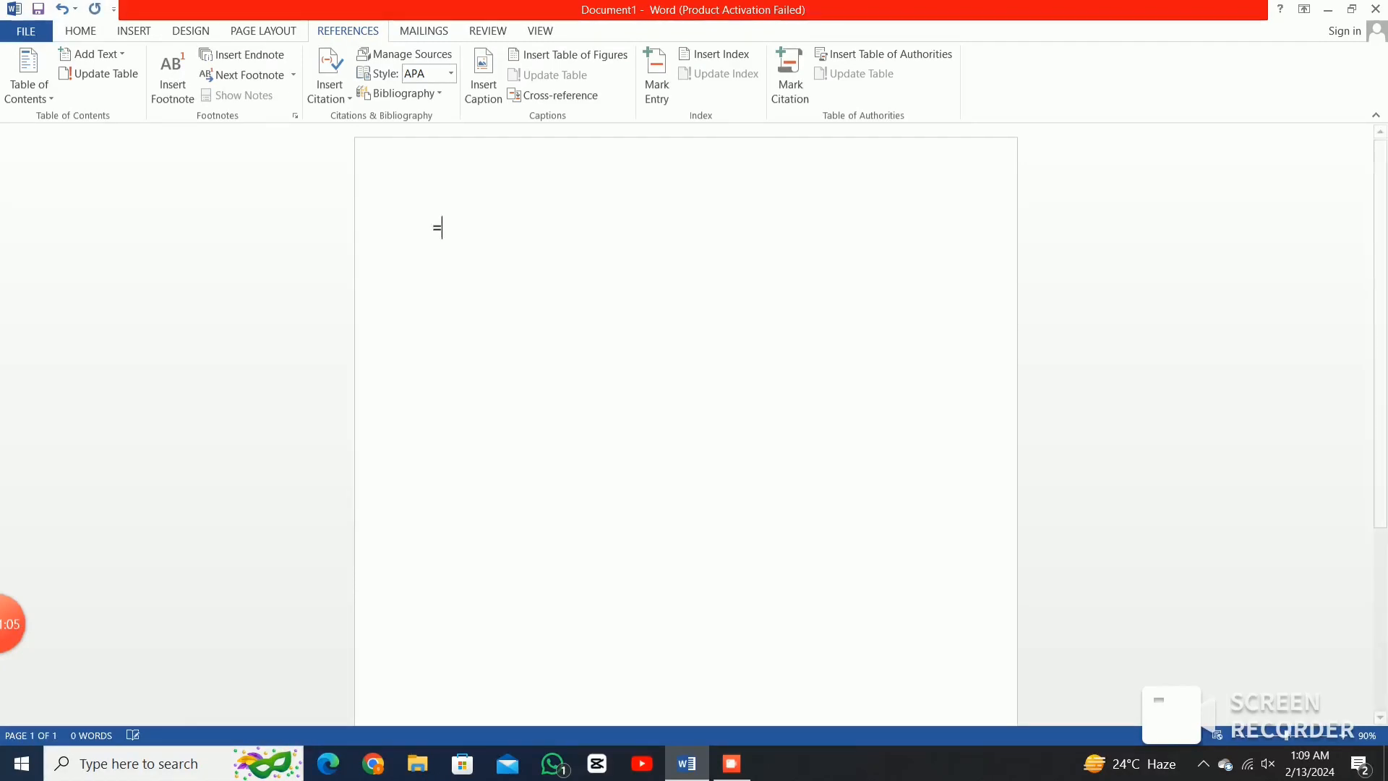
pyautogui.write('rand')
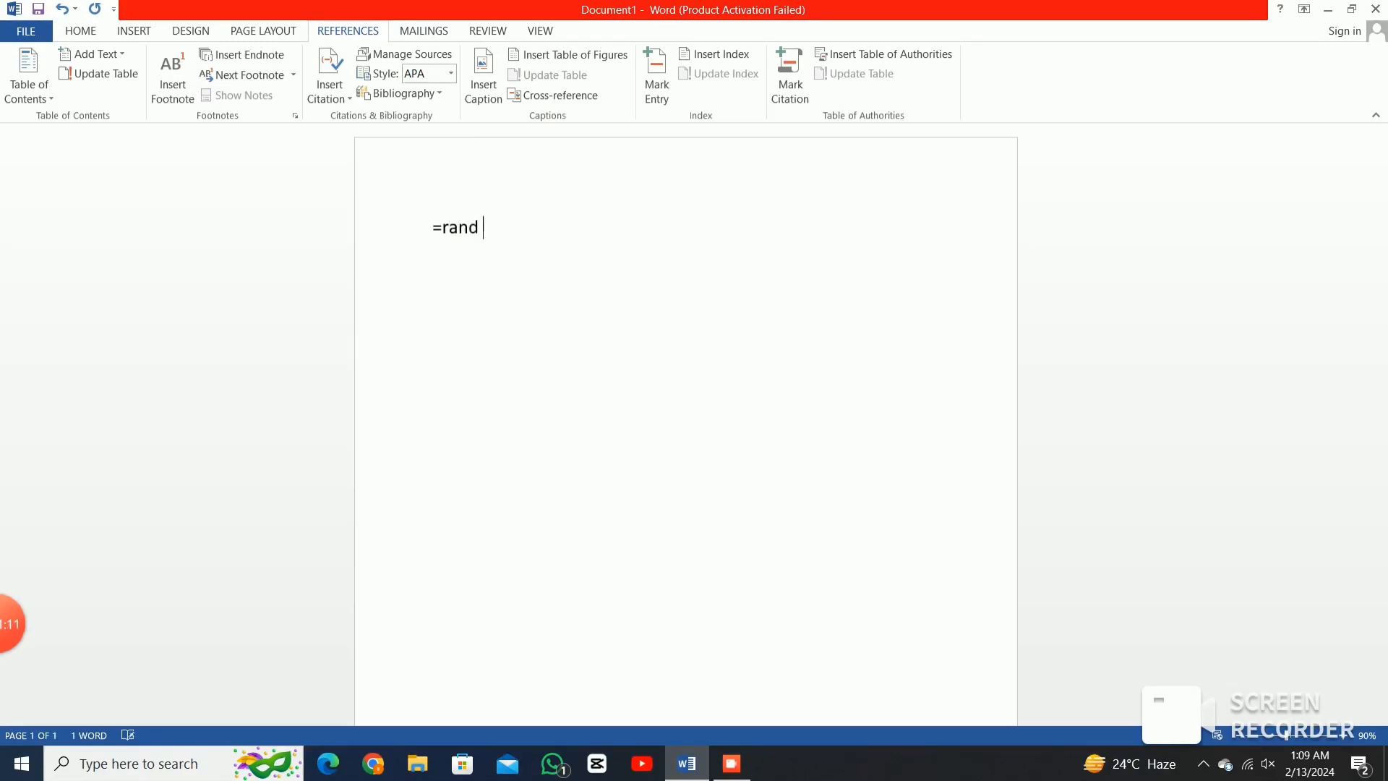
pyautogui.write('(')
pyautogui.write('1')
pyautogui.write('.')
pyautogui.press('BackSpace')
pyautogui.write(',11110')
pyautogui.press('BackSpace')
pyautogui.press('BackSpace')
pyautogui.press('BackSpace')
pyautogui.press('BackSpace')
pyautogui.write('0')
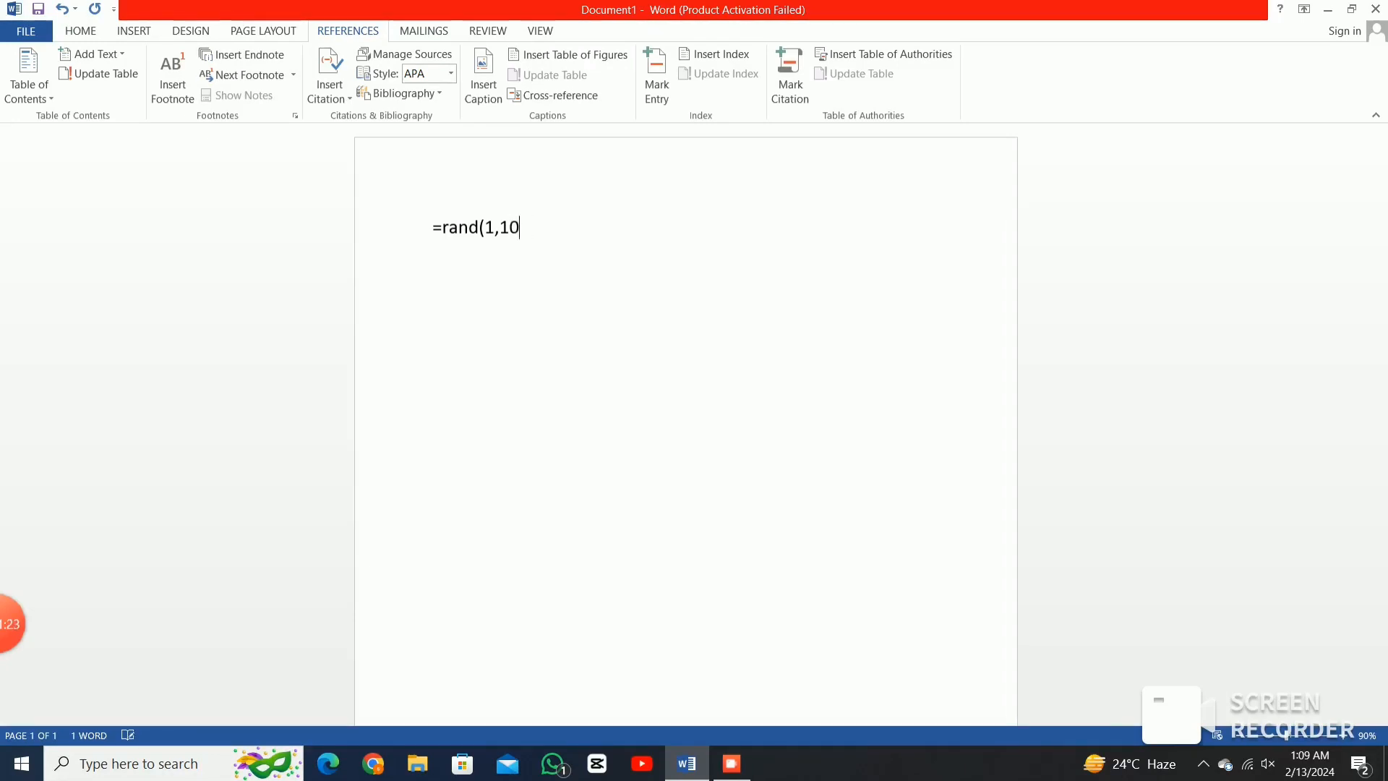
pyautogui.write(')')
pyautogui.press('Return')
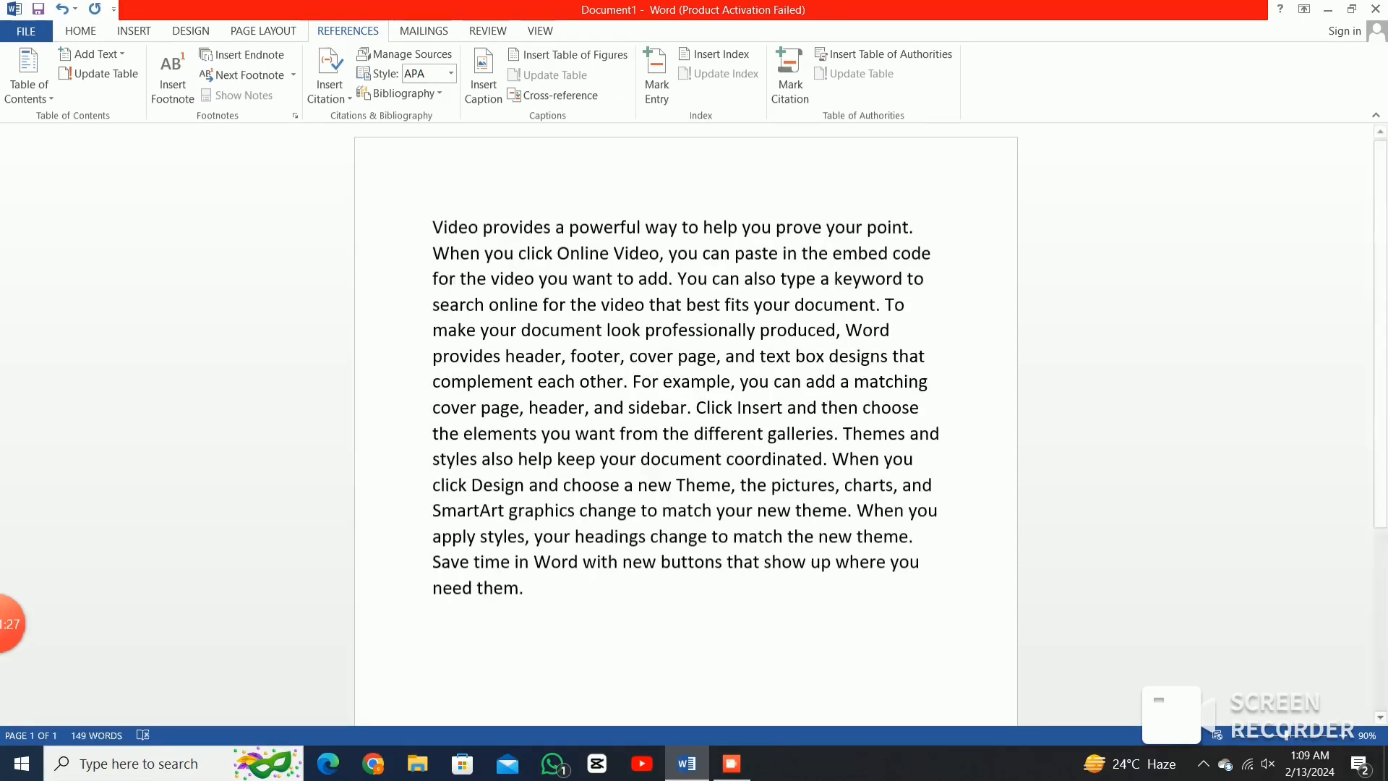
pyautogui.scroll(-2, 687, 326)
pyautogui.scroll(2, 686, 426)
# Select the whole sample-text paragraph and place the insertion point below it for pasting.
pyautogui.moveTo(433, 227); pyautogui.dragTo(862, 589)
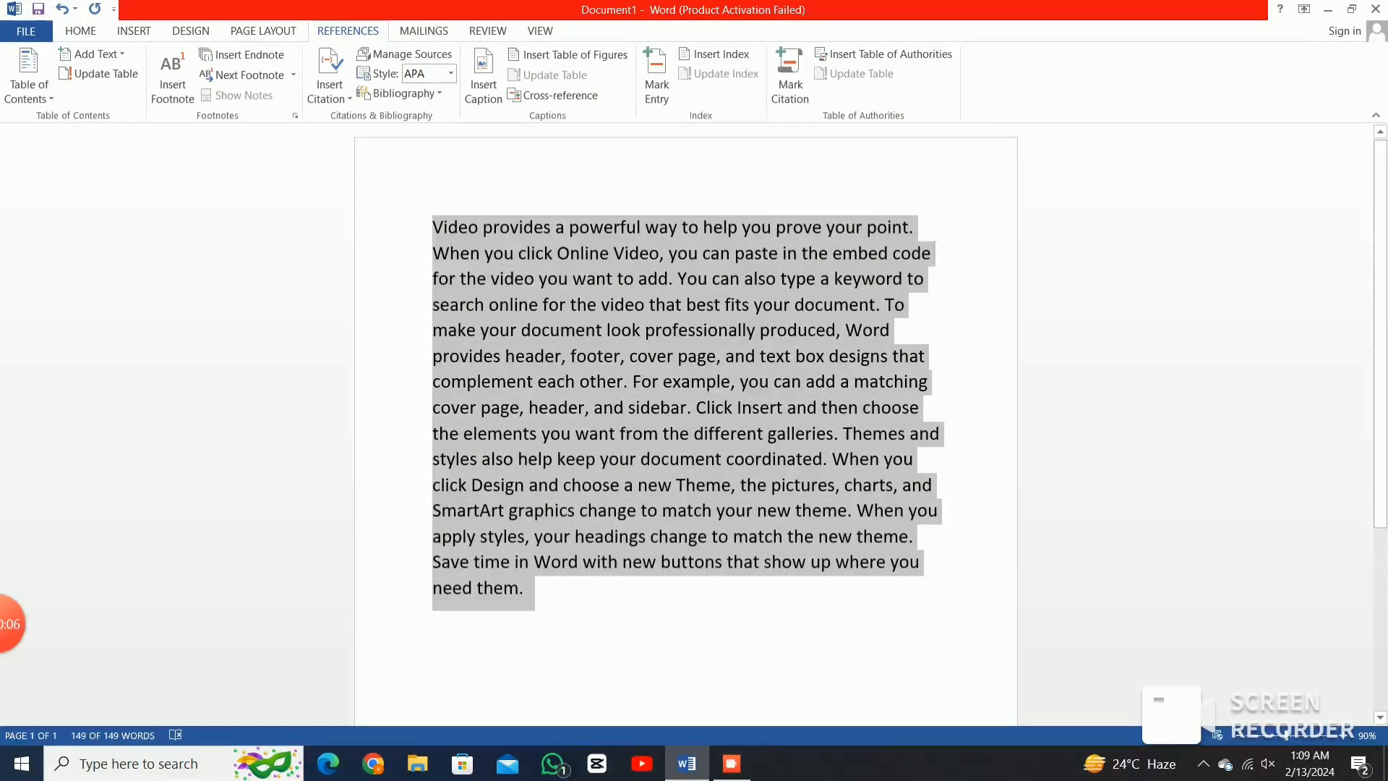
pyautogui.scroll(-4, 685, 412)
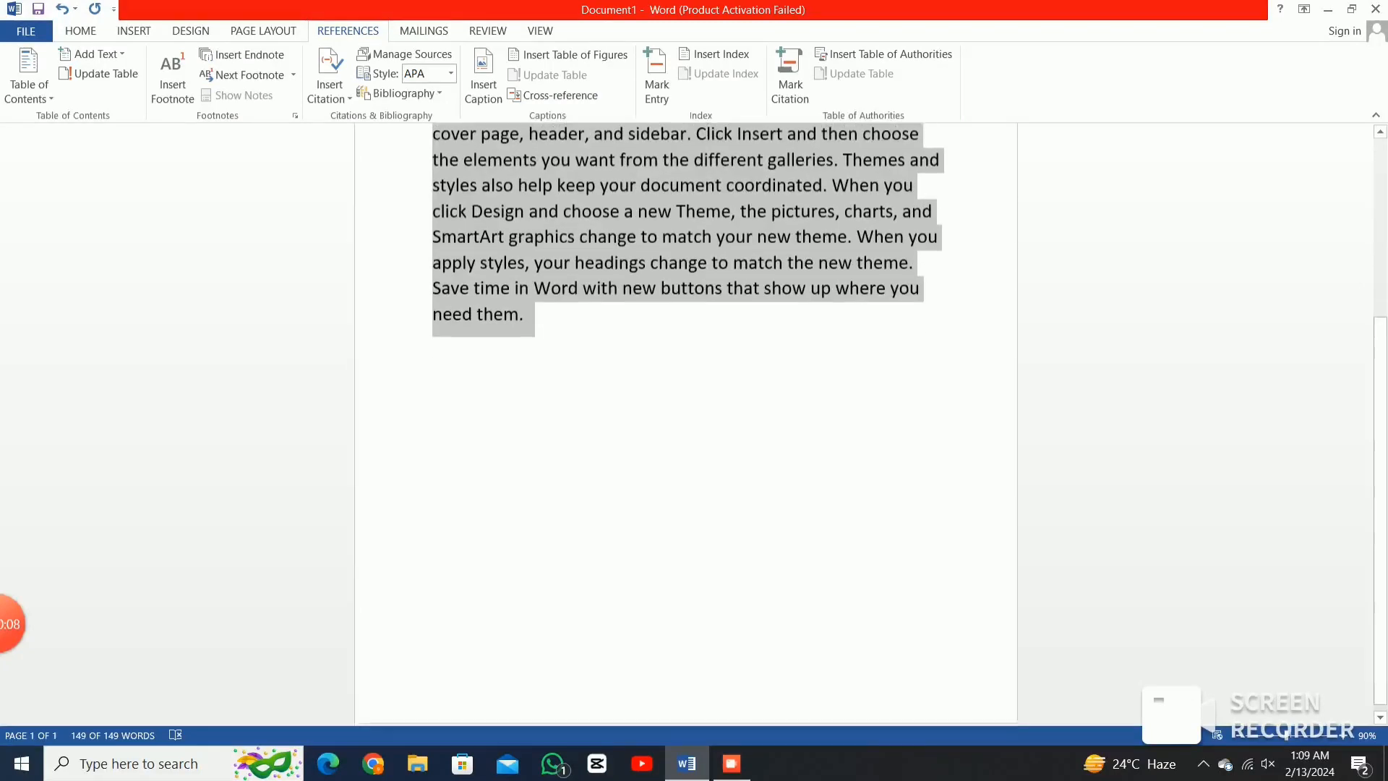
pyautogui.click(435, 329)
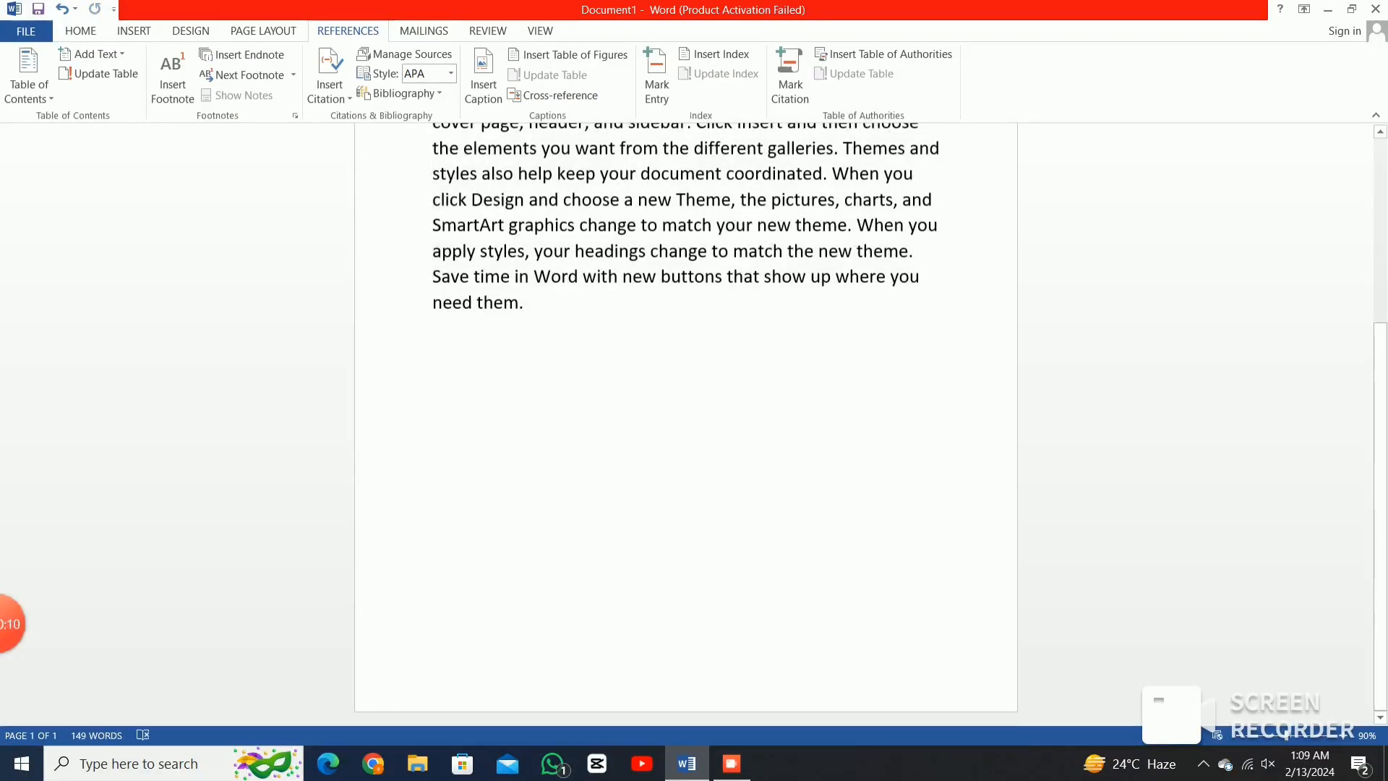
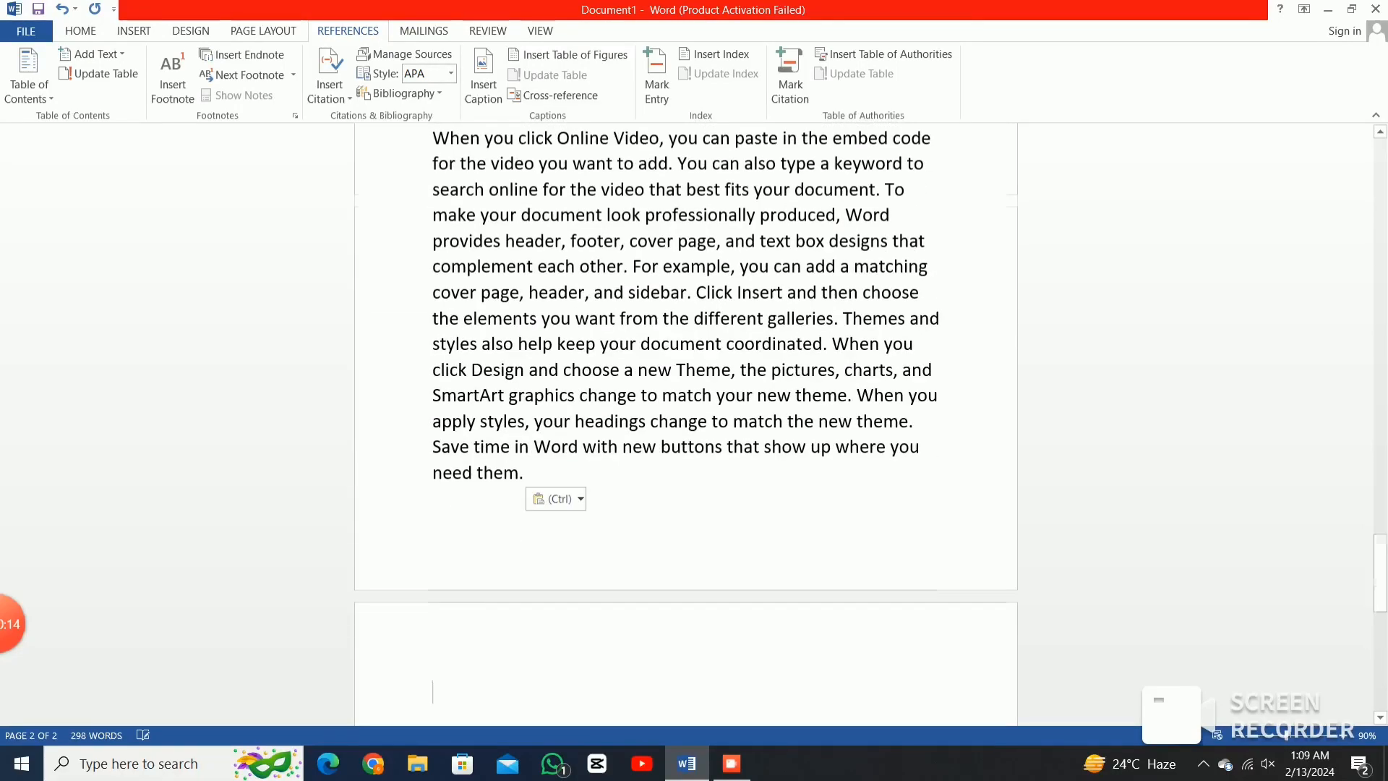
# Paste one more copy of the paragraph, then place the insertion point after "need them." on page 1.
pyautogui.write('Video provides a powerful way to help you prove your point. When you click Online Video, you can paste in the embed code for the video you want to add. You can also type a keyword to search online for the video that best fits your document. To make your document look professionally produced, Word provides header, footer, cover page, and text box designs that complement each other. For example, you can add a matching cover page, header, and sidebar. Click Insert and then choose the elements you want from the different galleries. Themes and styles also help keep your document coordinated. When you click Design and choose a new Theme, the pictures, charts, and SmartArt graphics change to match your new theme. When you apply styles, your headings change to match the new theme. Save time in Word with new buttons that show up where you need them.')
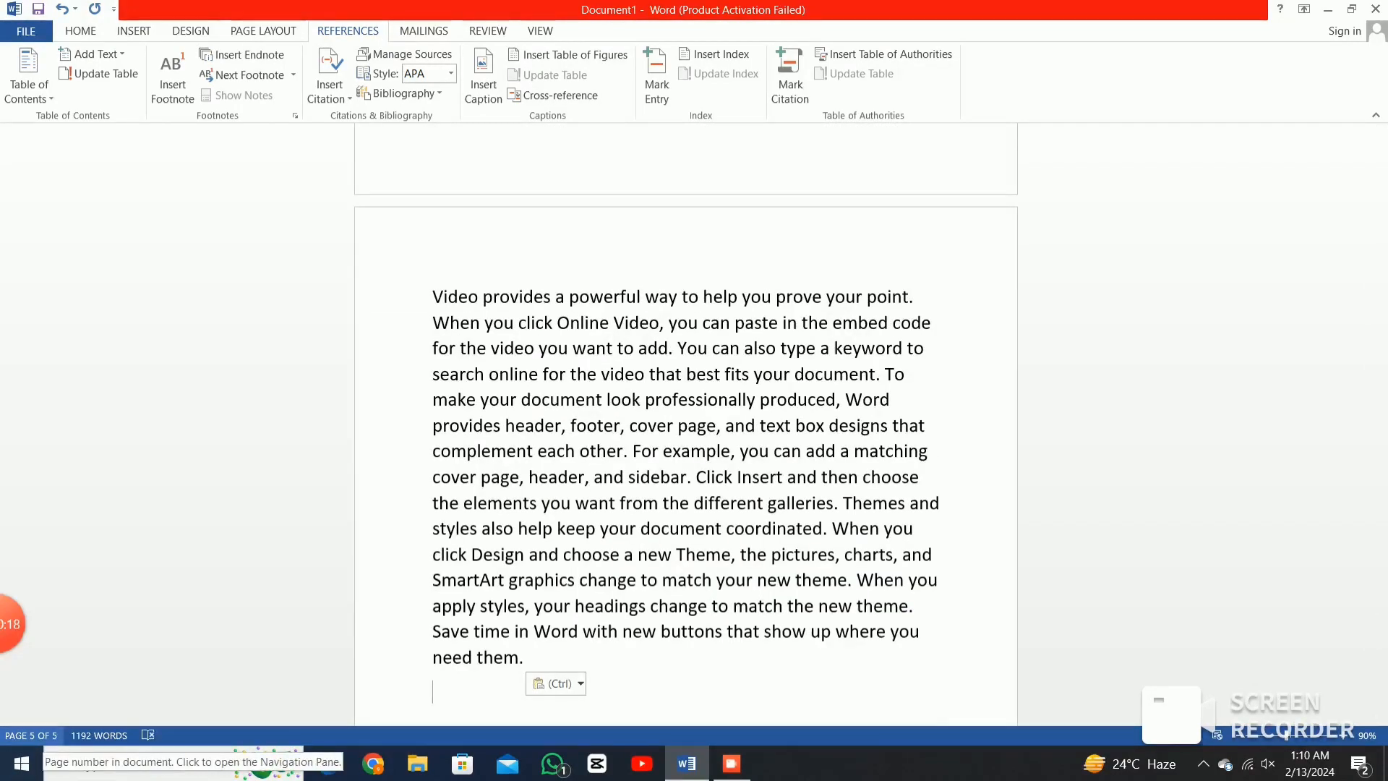
pyautogui.scroll(10, 686, 426)
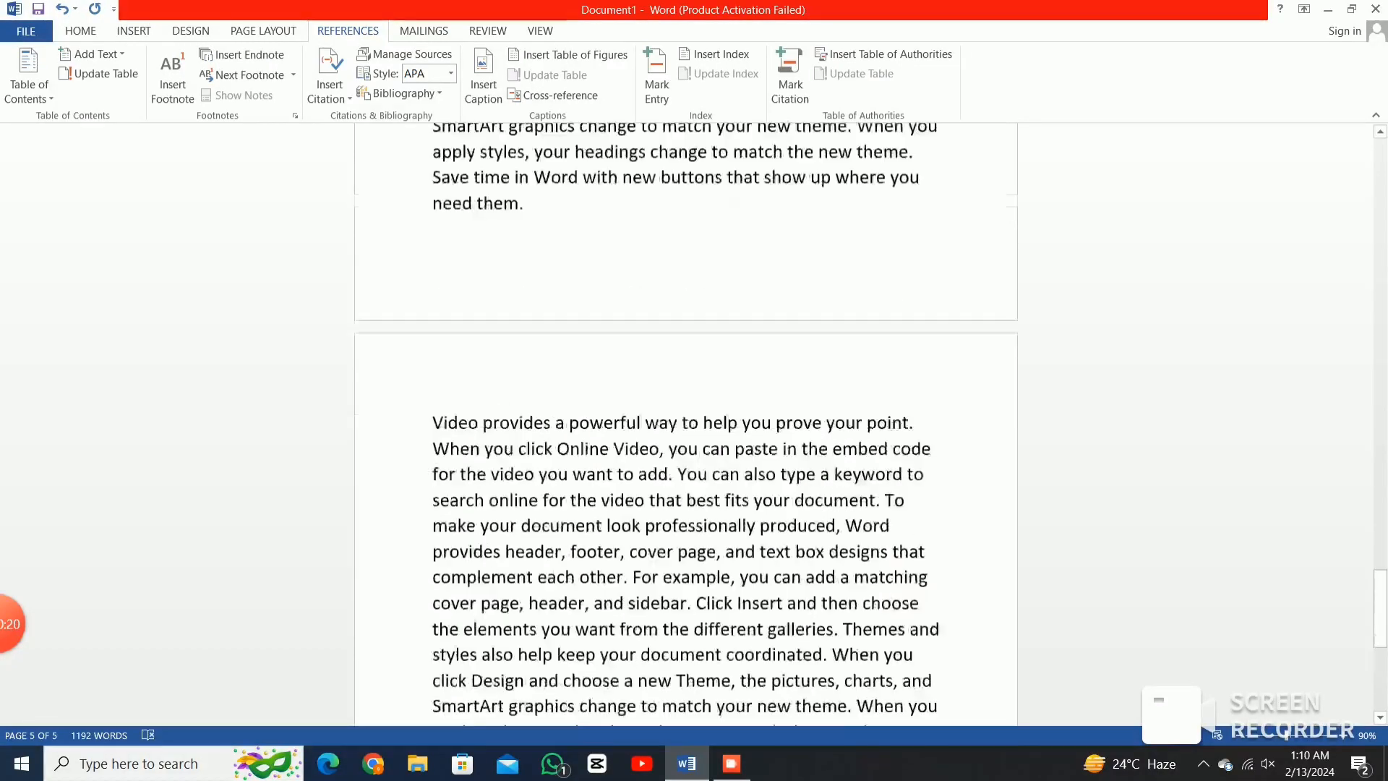
pyautogui.scroll(5, 686, 427)
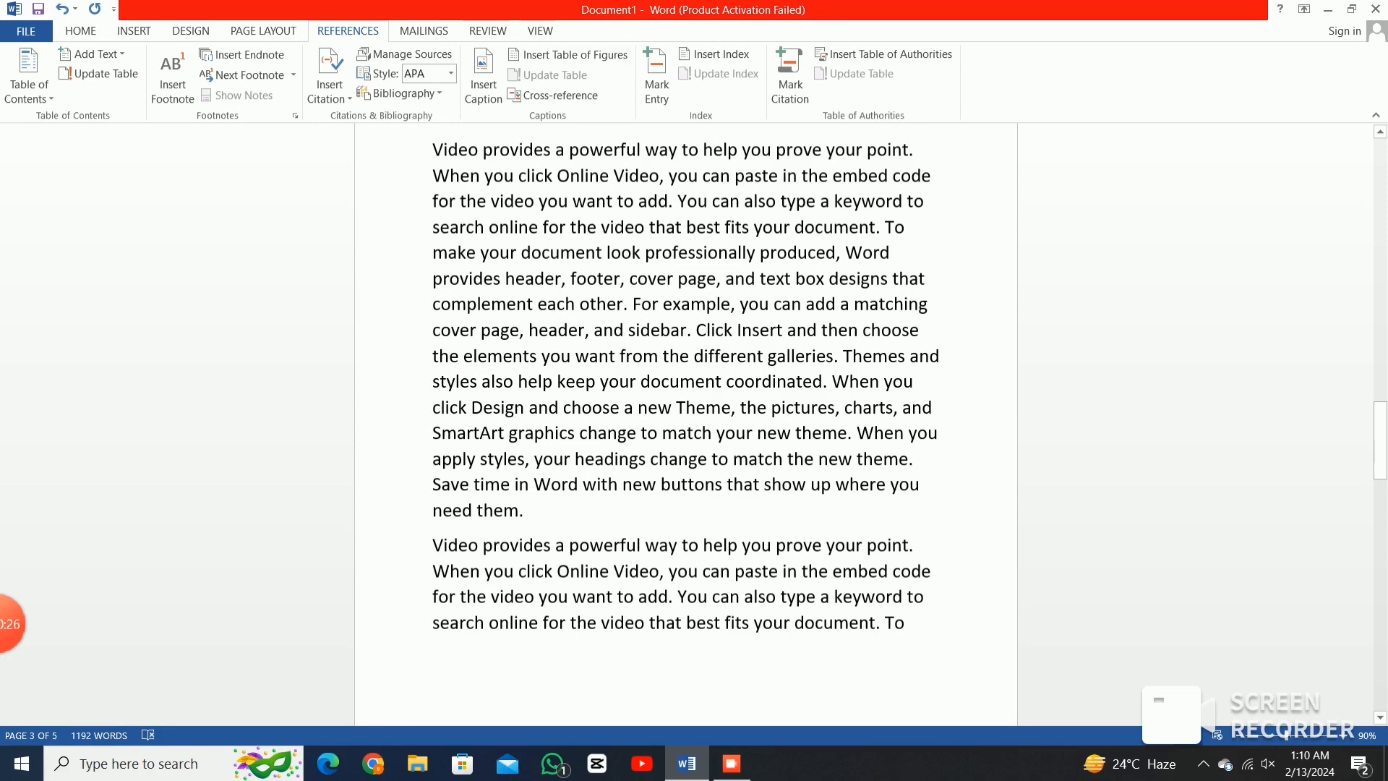
pyautogui.scroll(7, 685, 427)
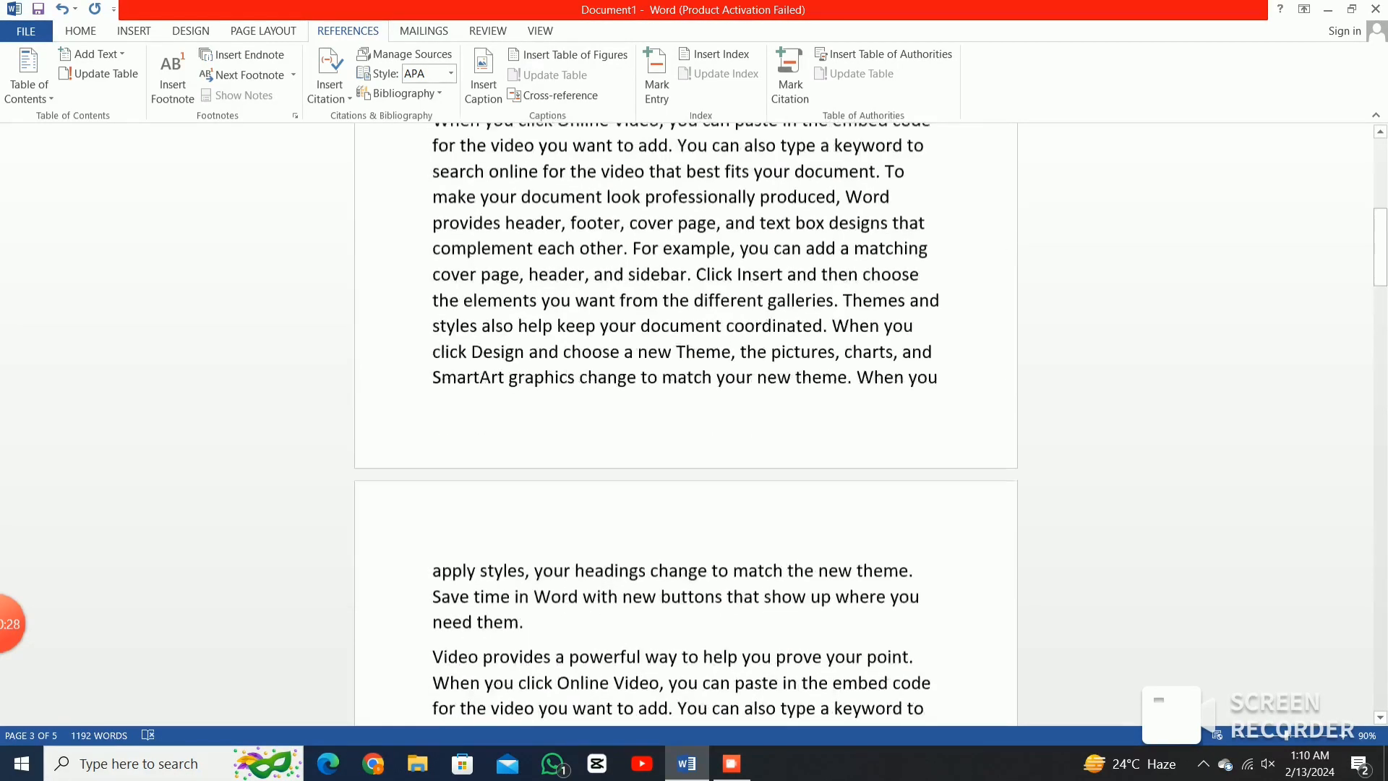
pyautogui.scroll(10, 686, 426)
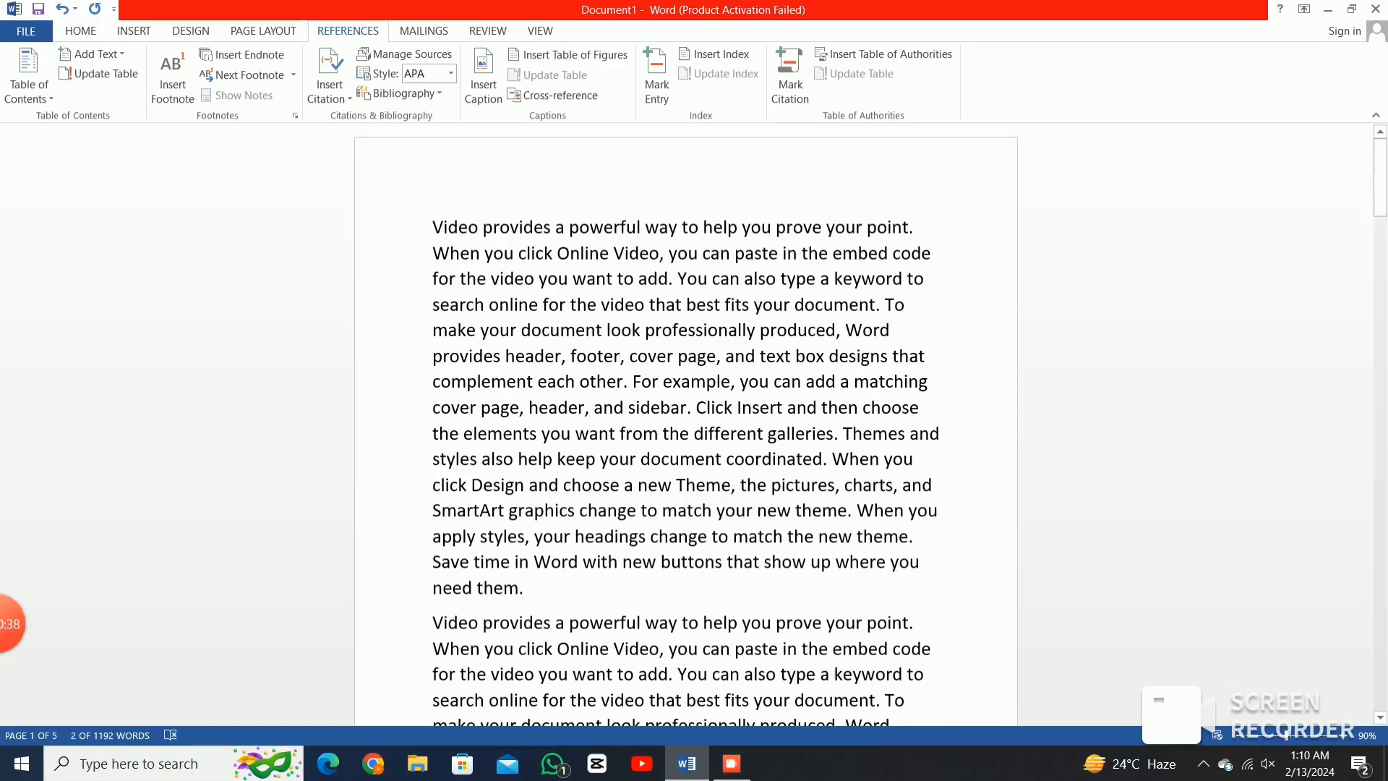
pyautogui.click(523, 587)
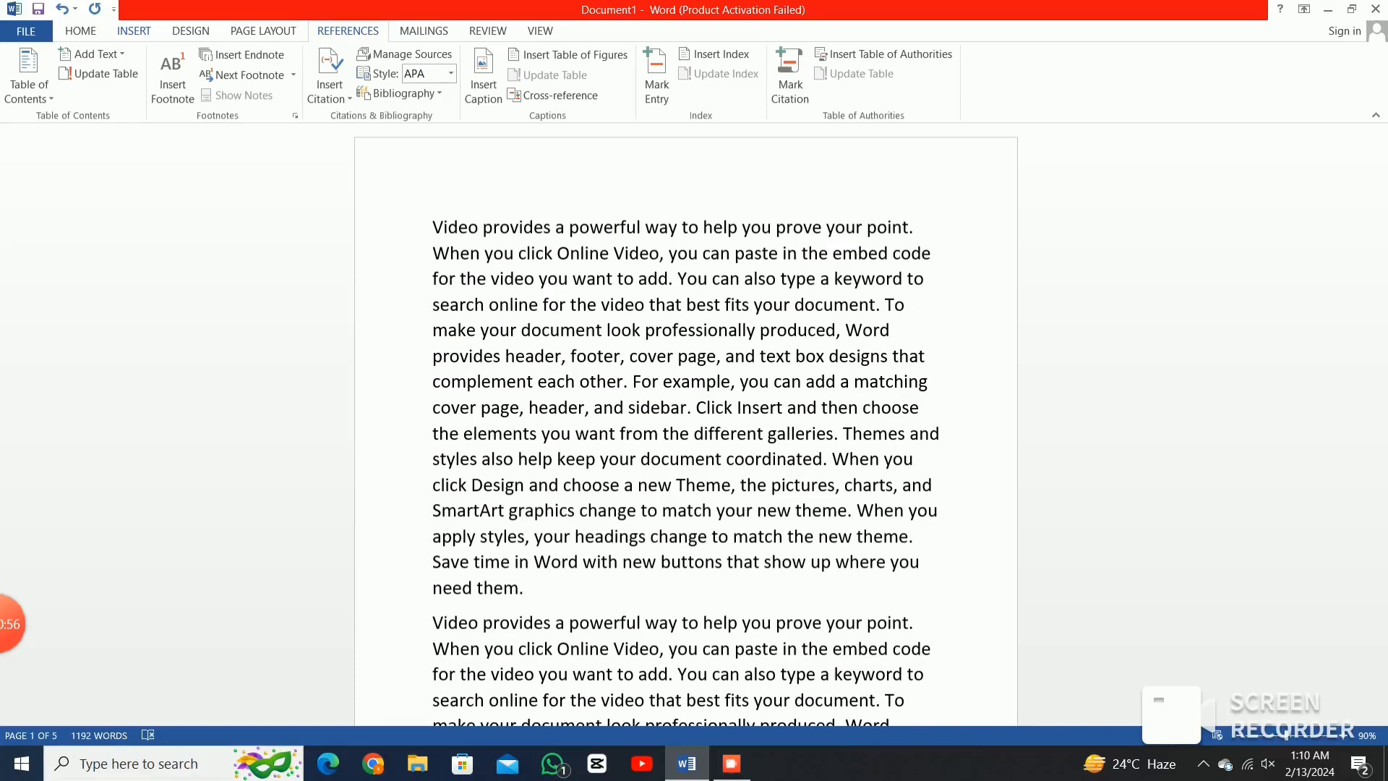
pyautogui.click(134, 30)
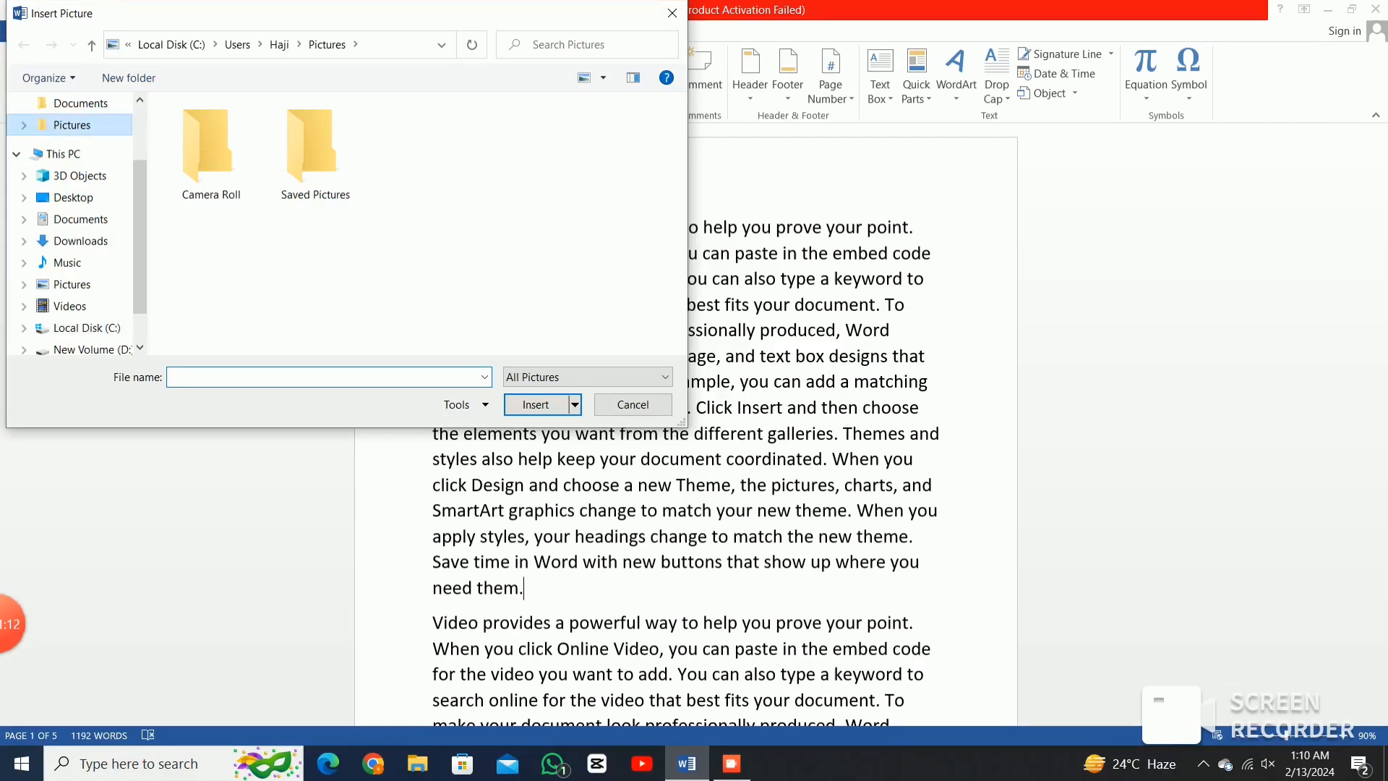
# Insert the thinking-man picture from the Pictures folder after "need them.".
pyautogui.doubleClick(325, 151)
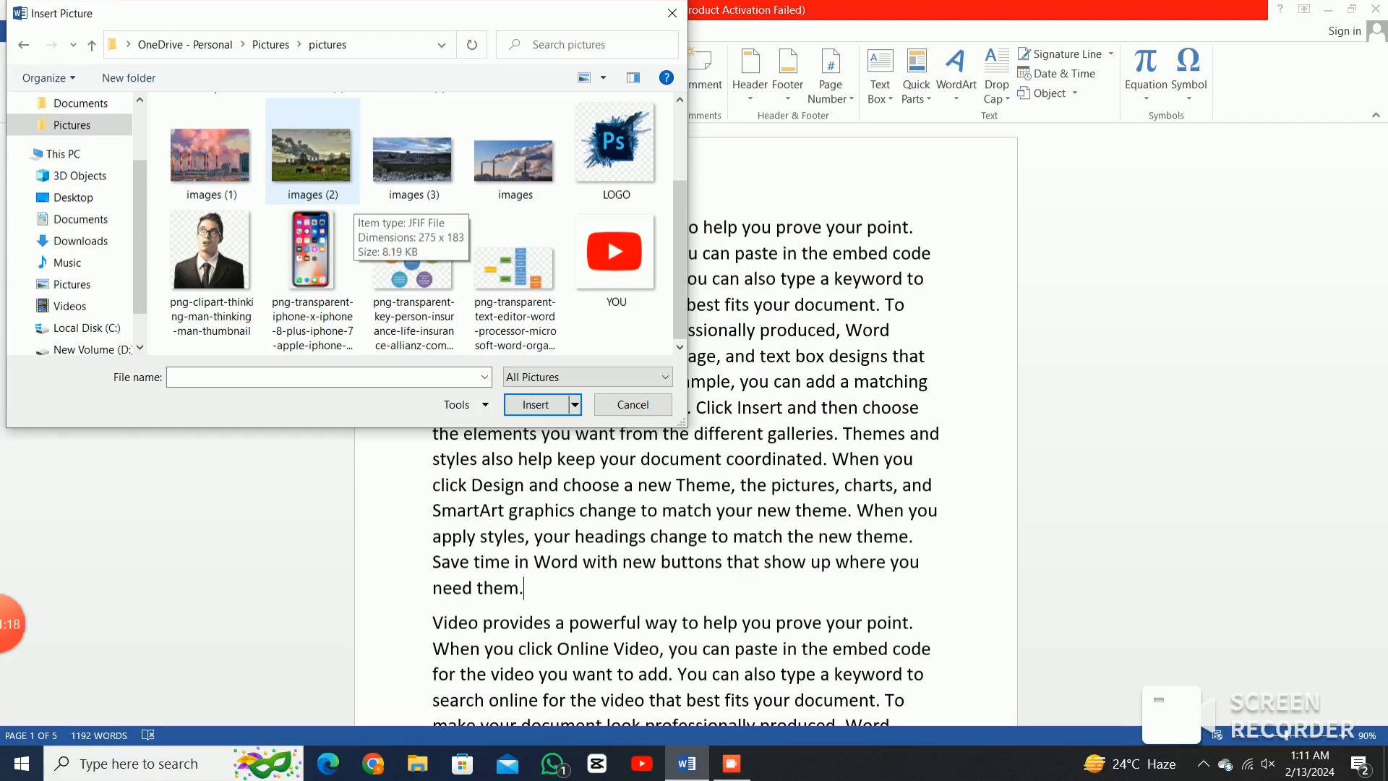
pyautogui.click(209, 253)
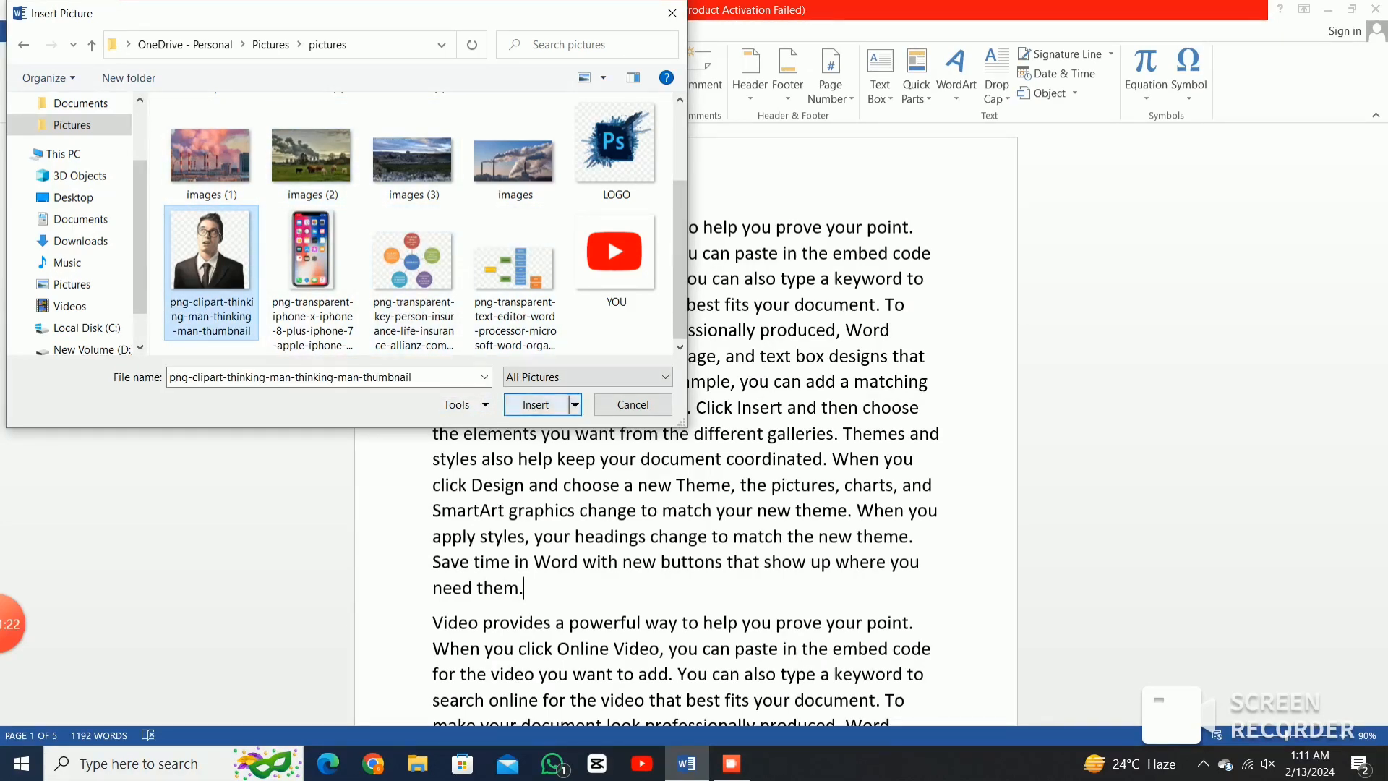
pyautogui.press('Escape')
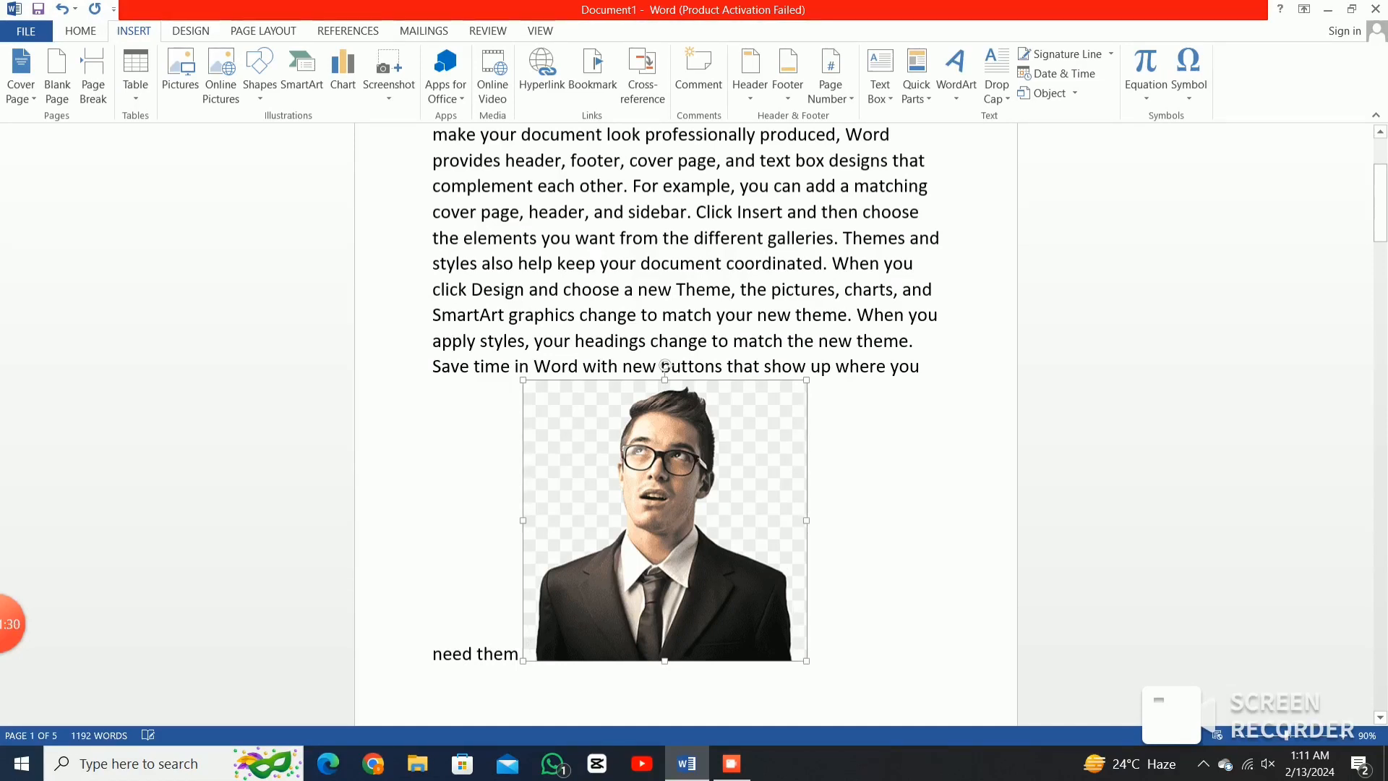
pyautogui.scroll(-2, 665, 433)
pyautogui.rightClick(717, 538)
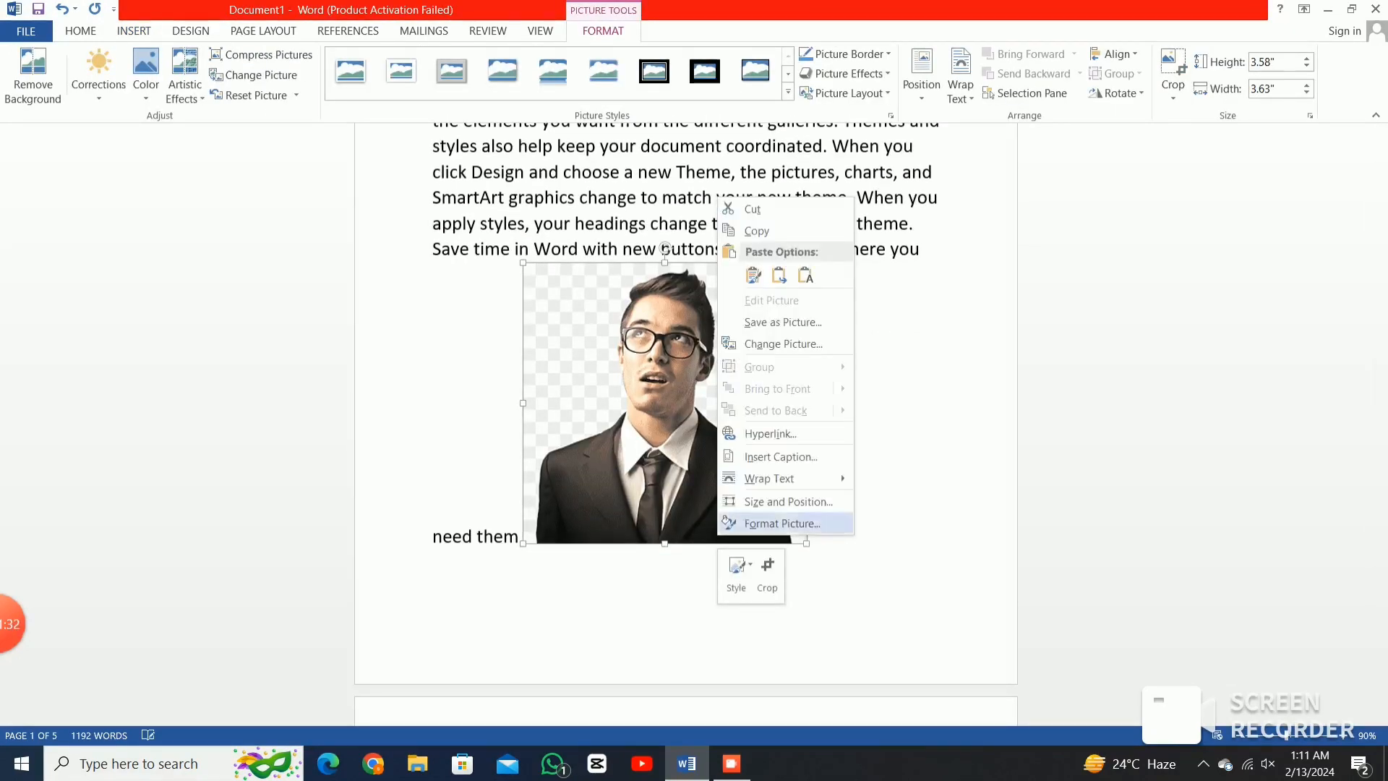
pyautogui.moveTo(770, 479)
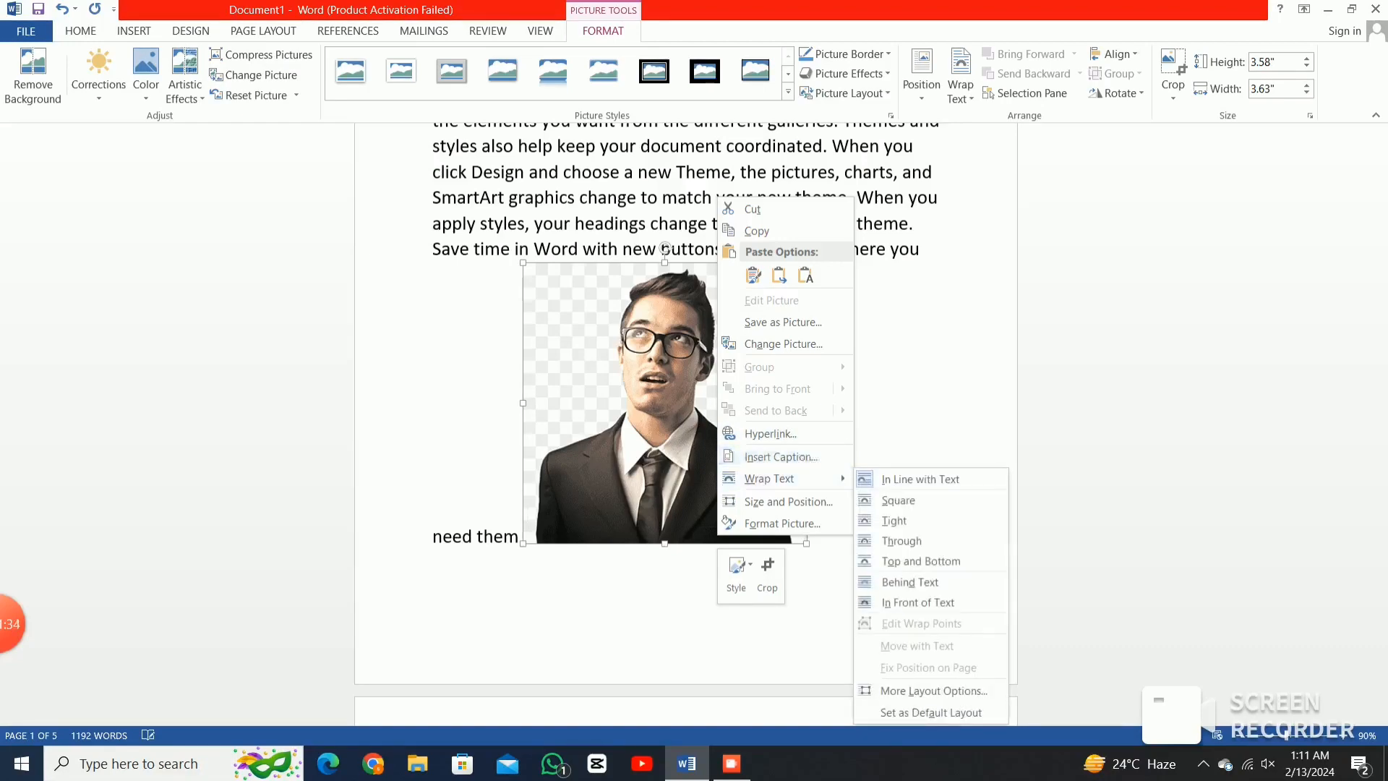
# Remove the man's picture again so only the paragraph text remains.
pyautogui.scroll(-10, 685, 419)
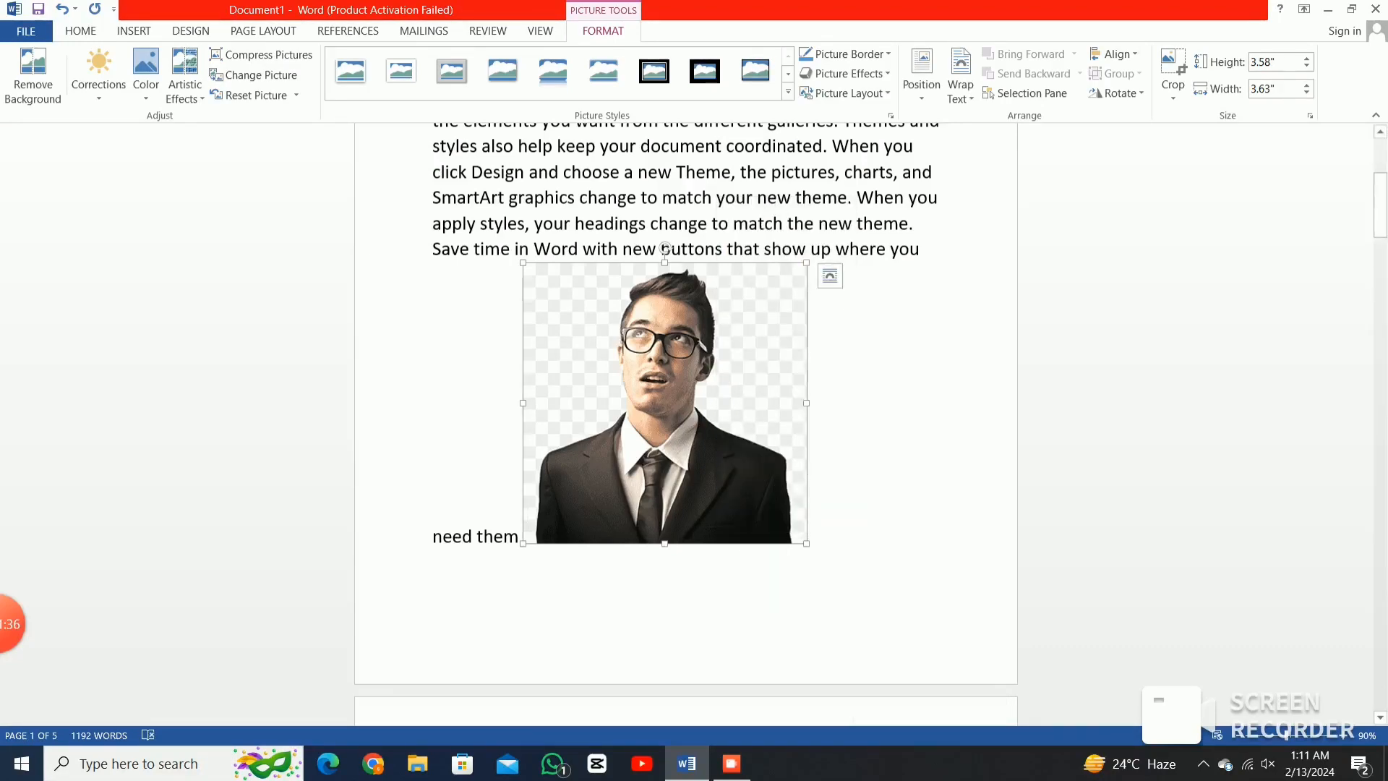
pyautogui.scroll(-3, 686, 420)
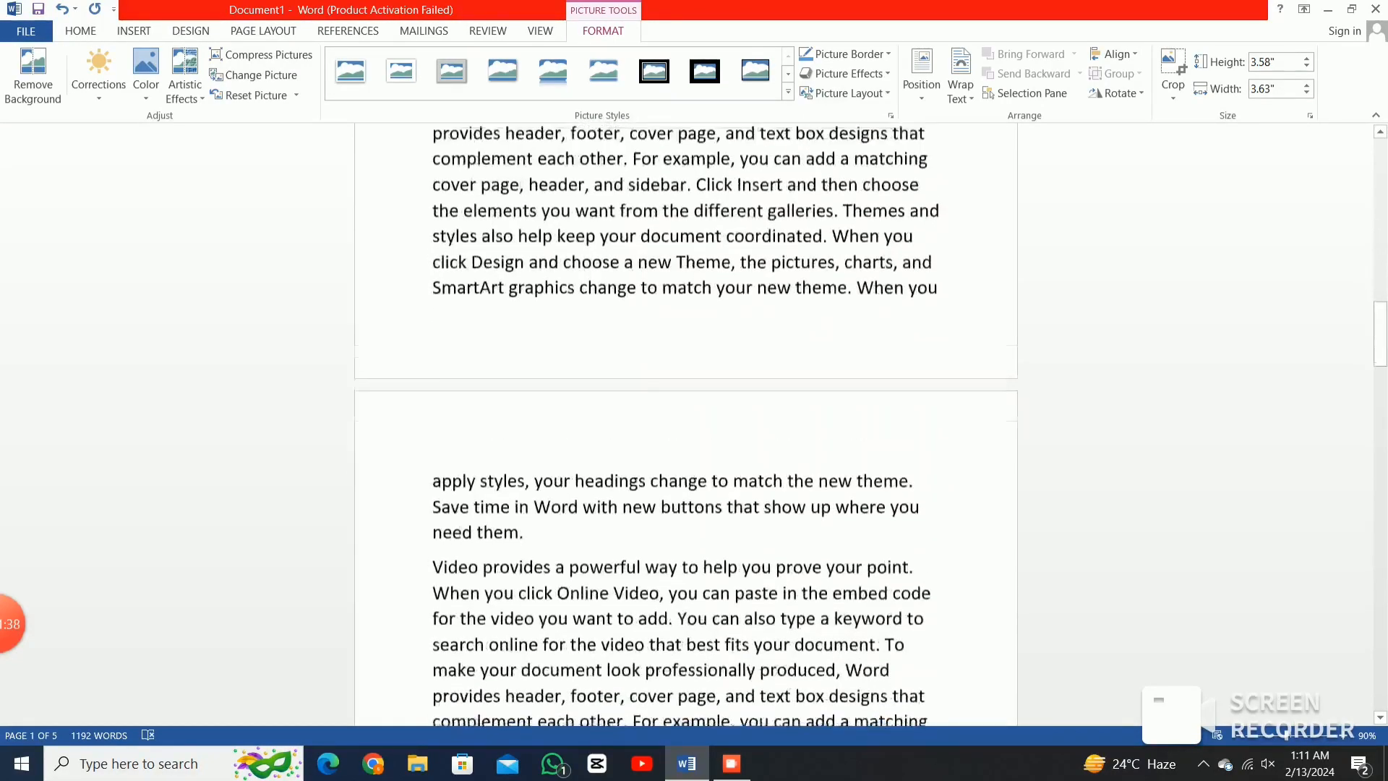
pyautogui.scroll(3, 686, 420)
pyautogui.scroll(-4, 686, 419)
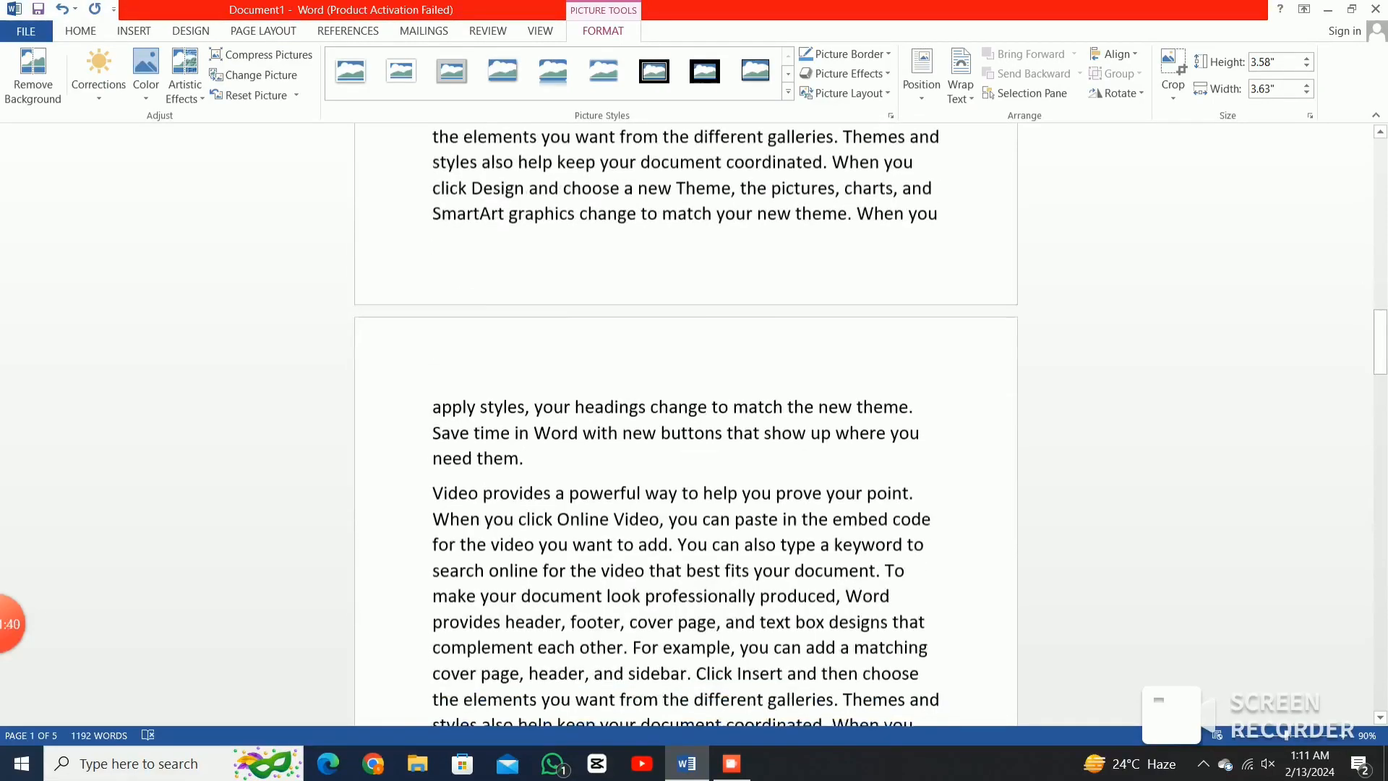
pyautogui.scroll(10, 685, 419)
pyautogui.scroll(-6, 685, 419)
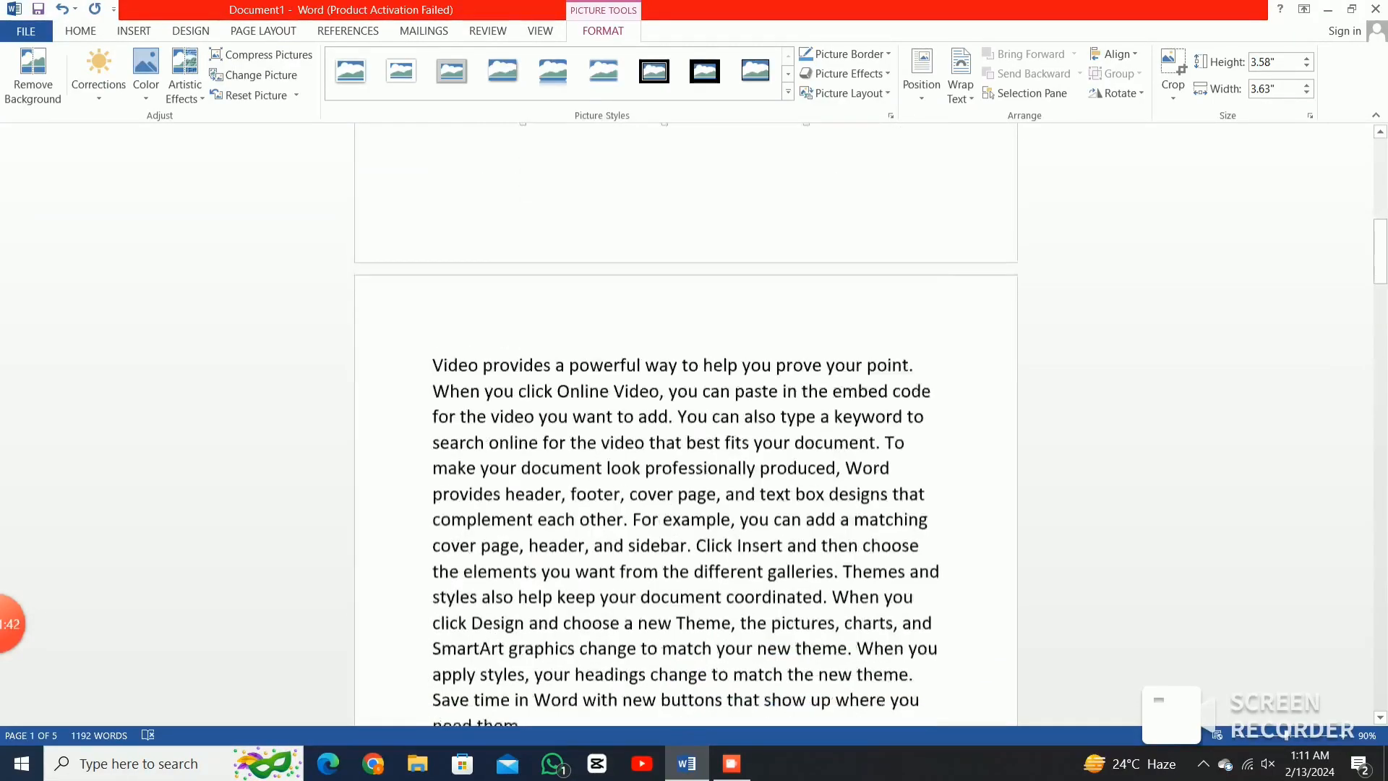
pyautogui.click(524, 404)
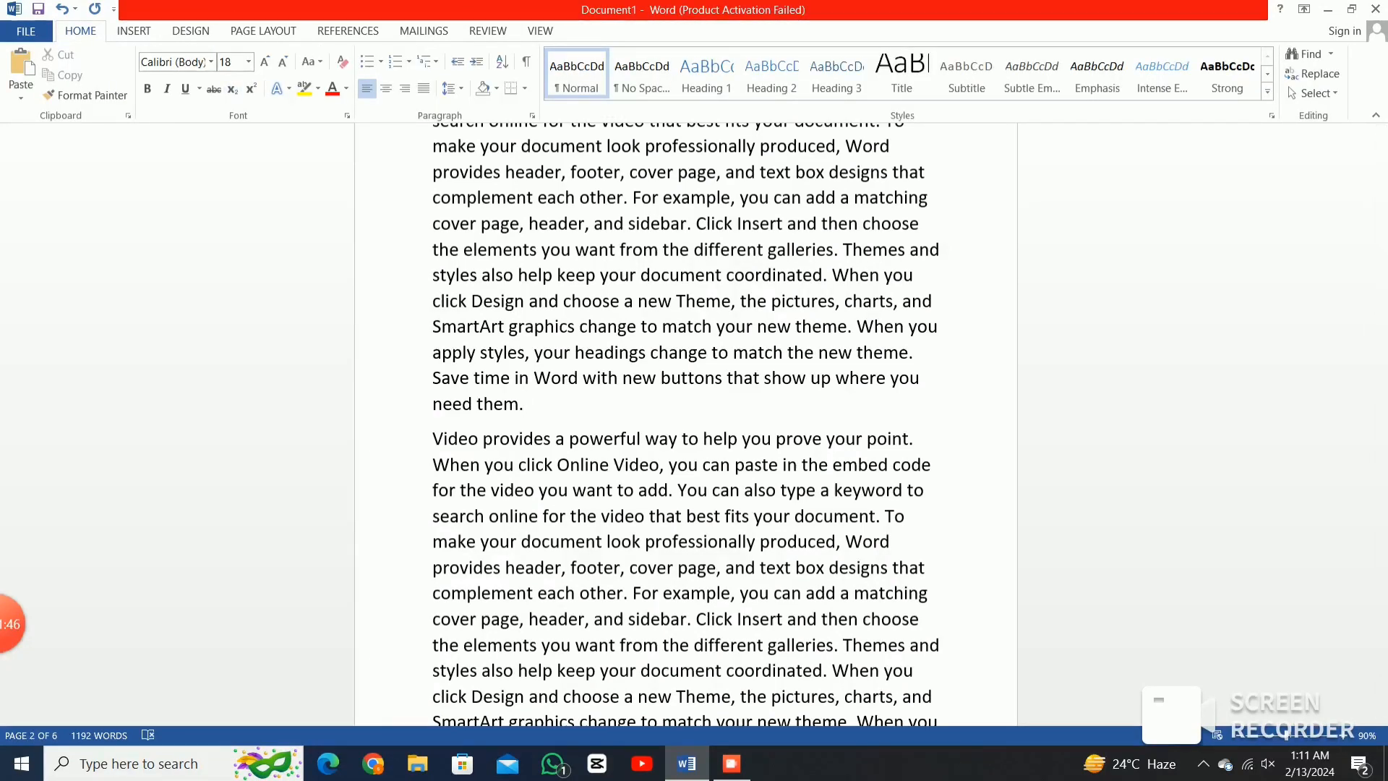
pyautogui.click(134, 31)
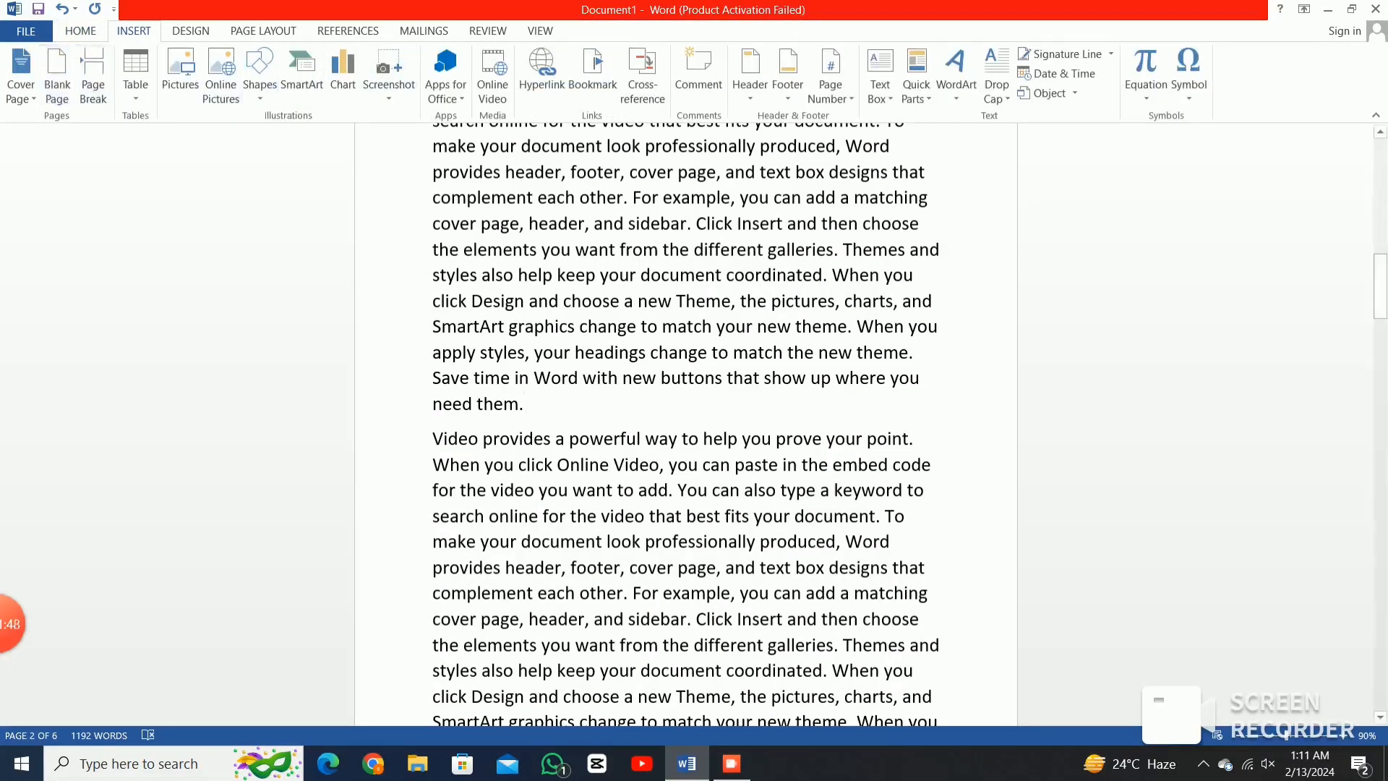
pyautogui.moveTo(12, 623)
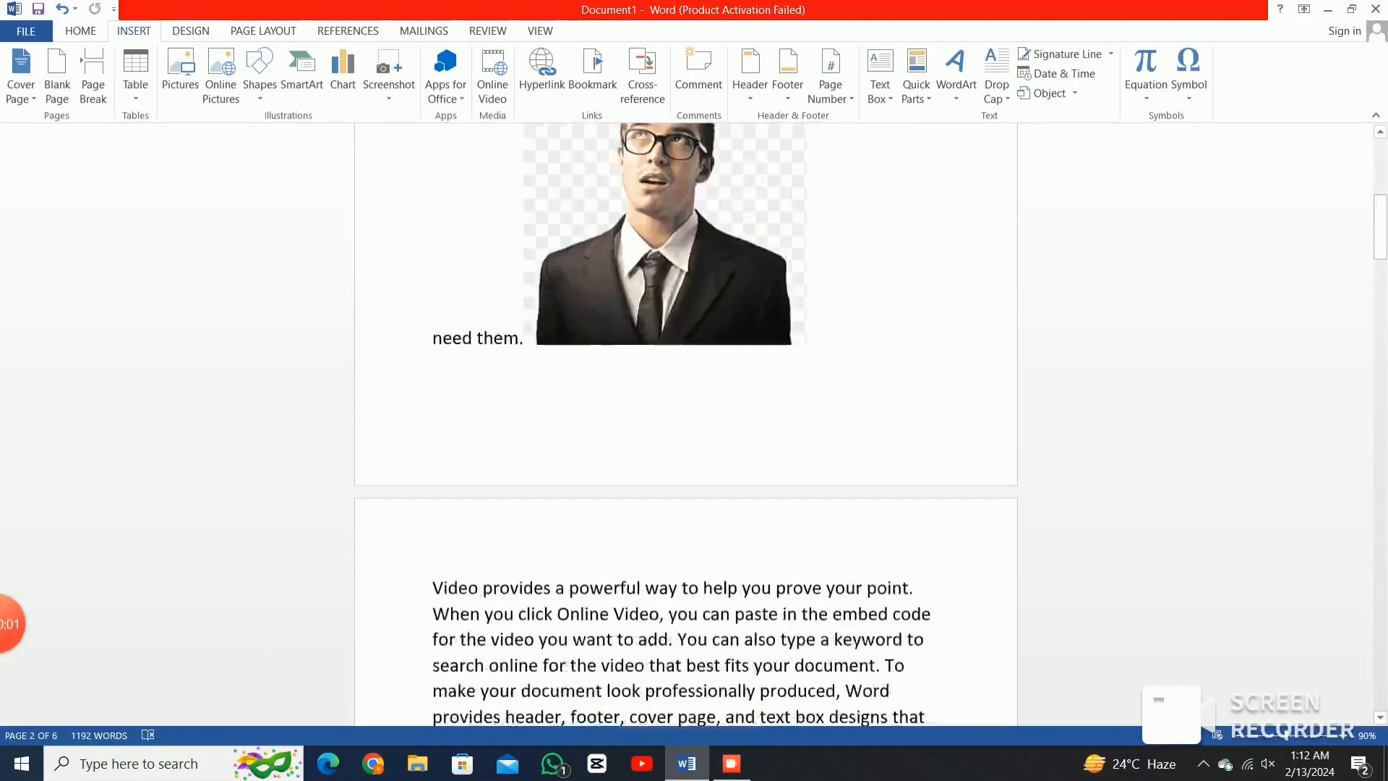
pyautogui.hotkey('ctrl', 'z')
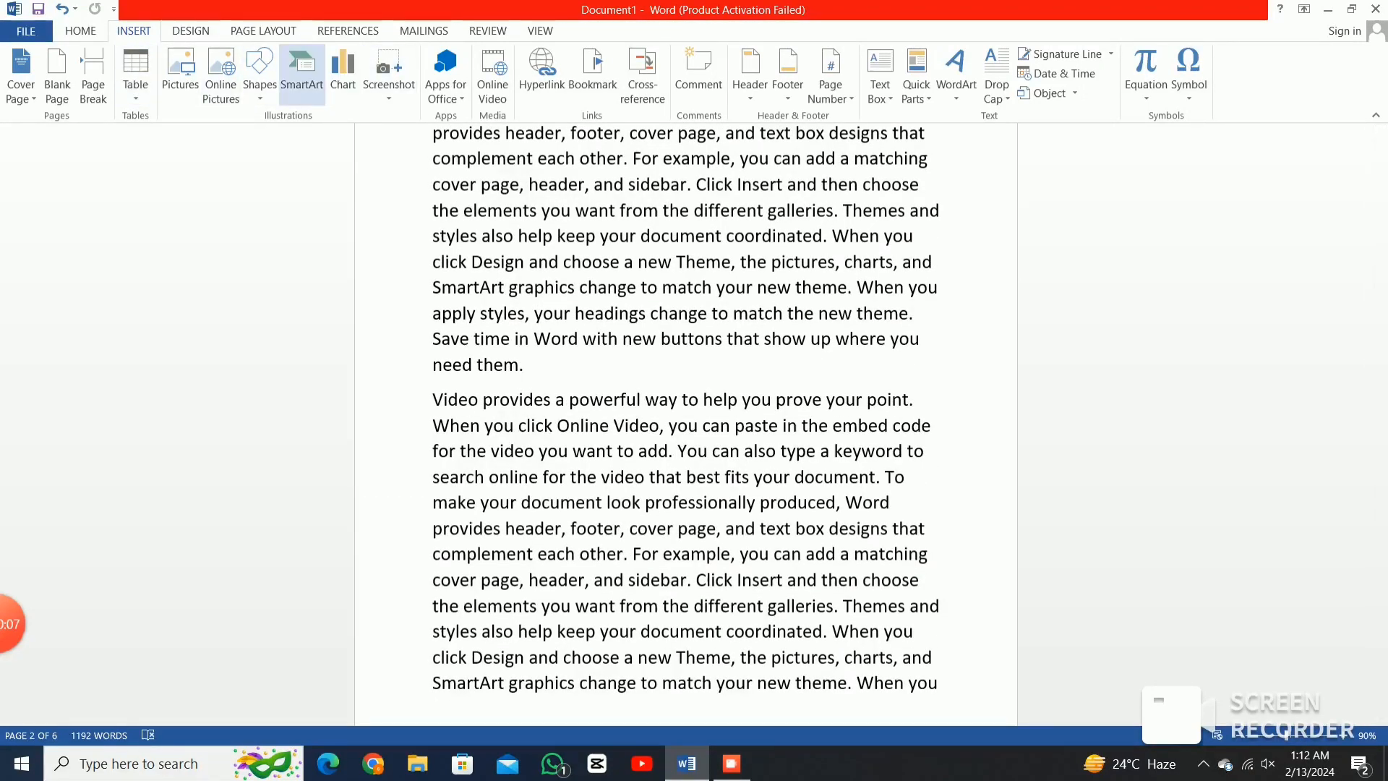
# Draw a blue heptagon shape below the "need them." paragraph.
pyautogui.click(302, 72)
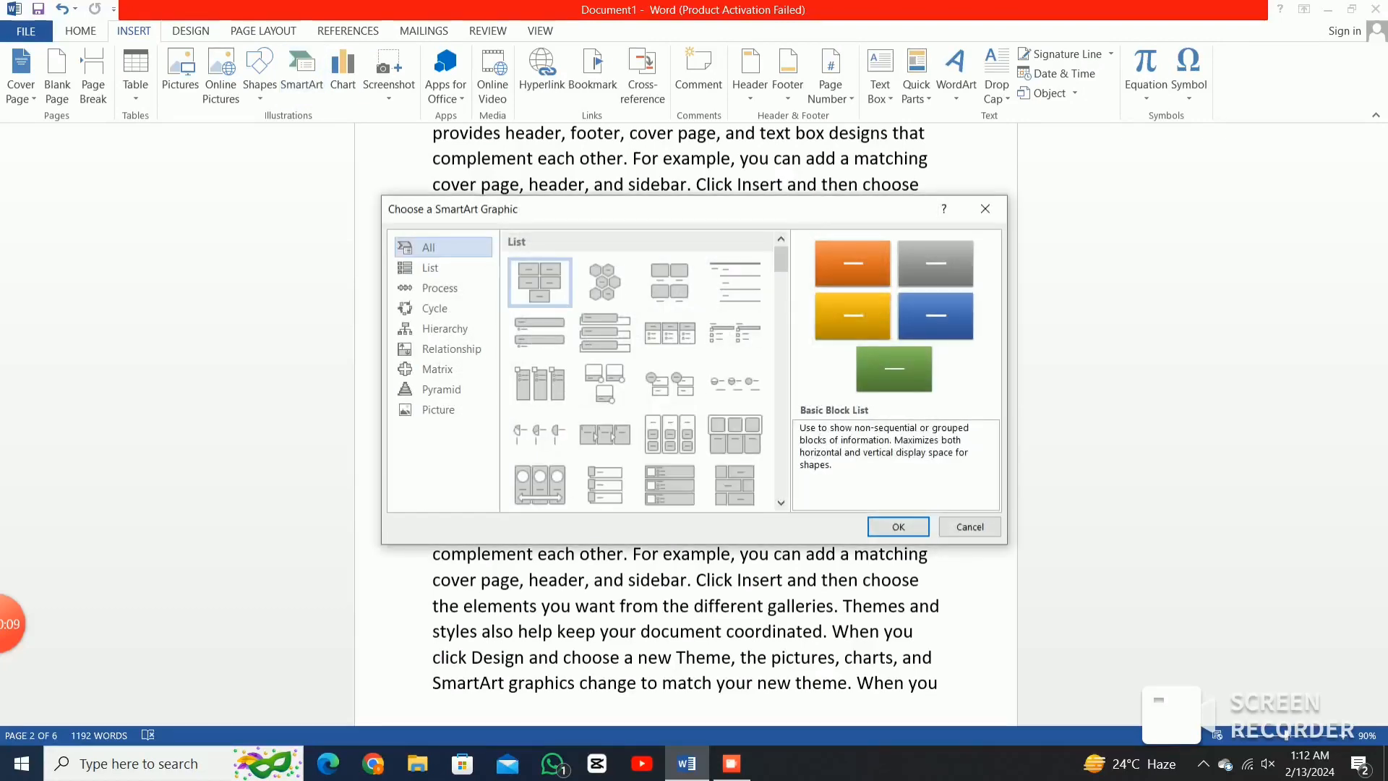
pyautogui.click(985, 208)
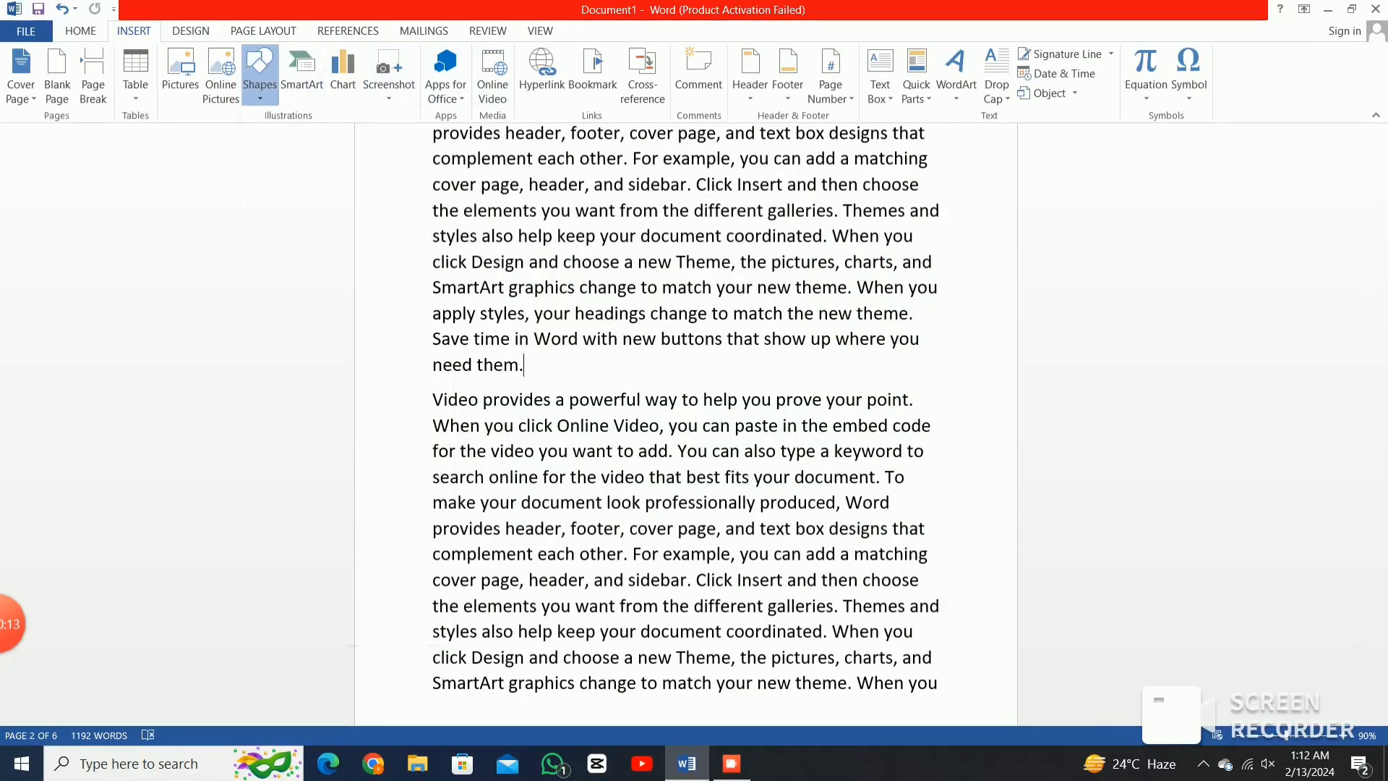
pyautogui.click(259, 72)
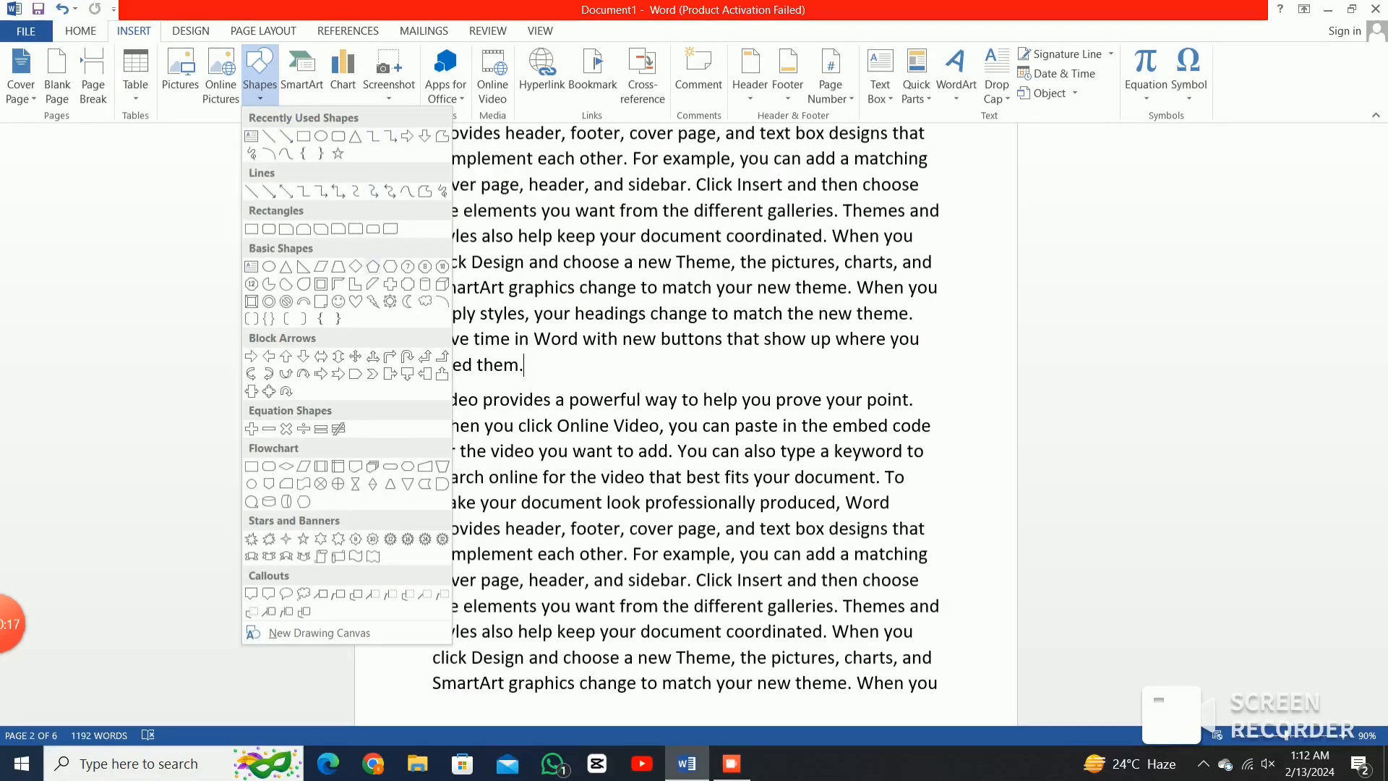
pyautogui.click(408, 266)
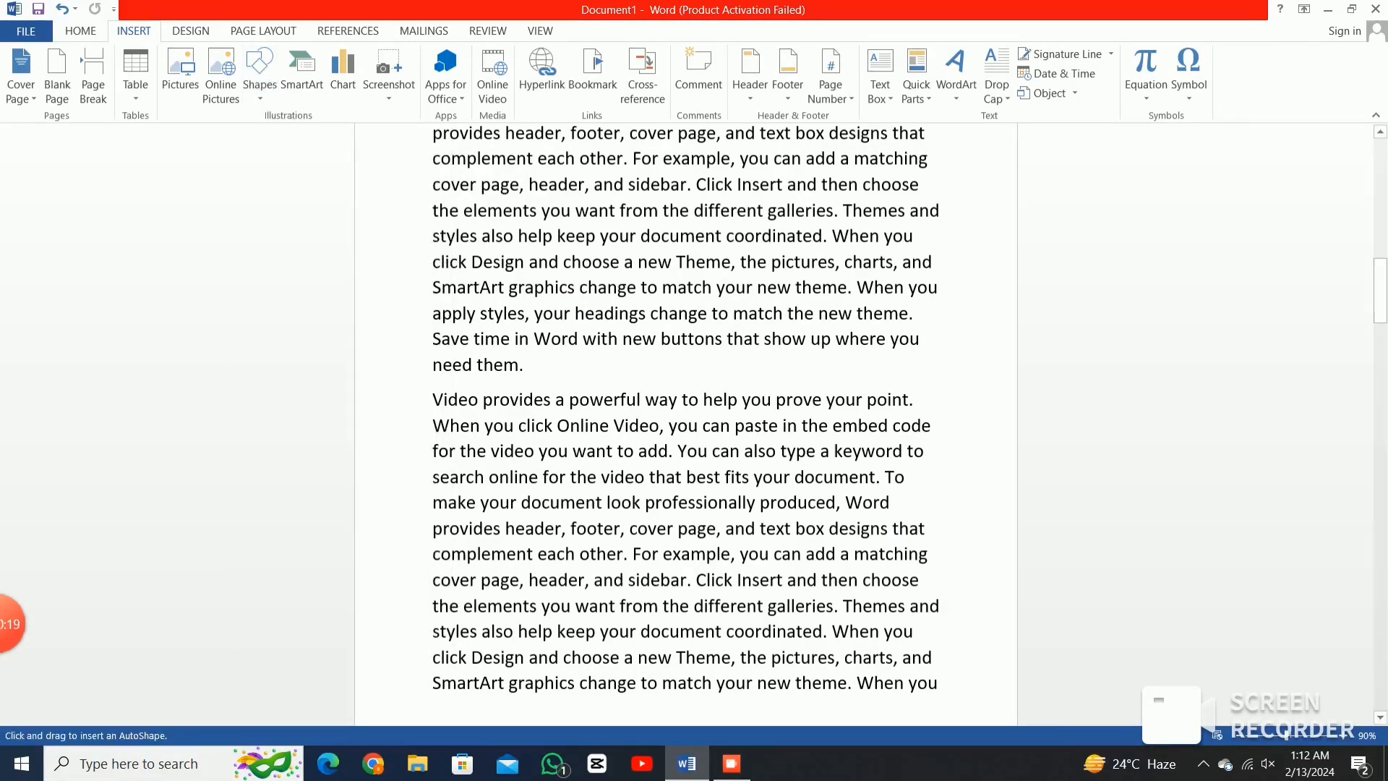
pyautogui.moveTo(560, 368)
pyautogui.mouseDown()
pyautogui.moveTo(684, 423)
pyautogui.moveTo(648, 379)
pyautogui.moveTo(685, 376)
pyautogui.moveTo(829, 484)
pyautogui.moveTo(826, 550)
pyautogui.mouseUp()
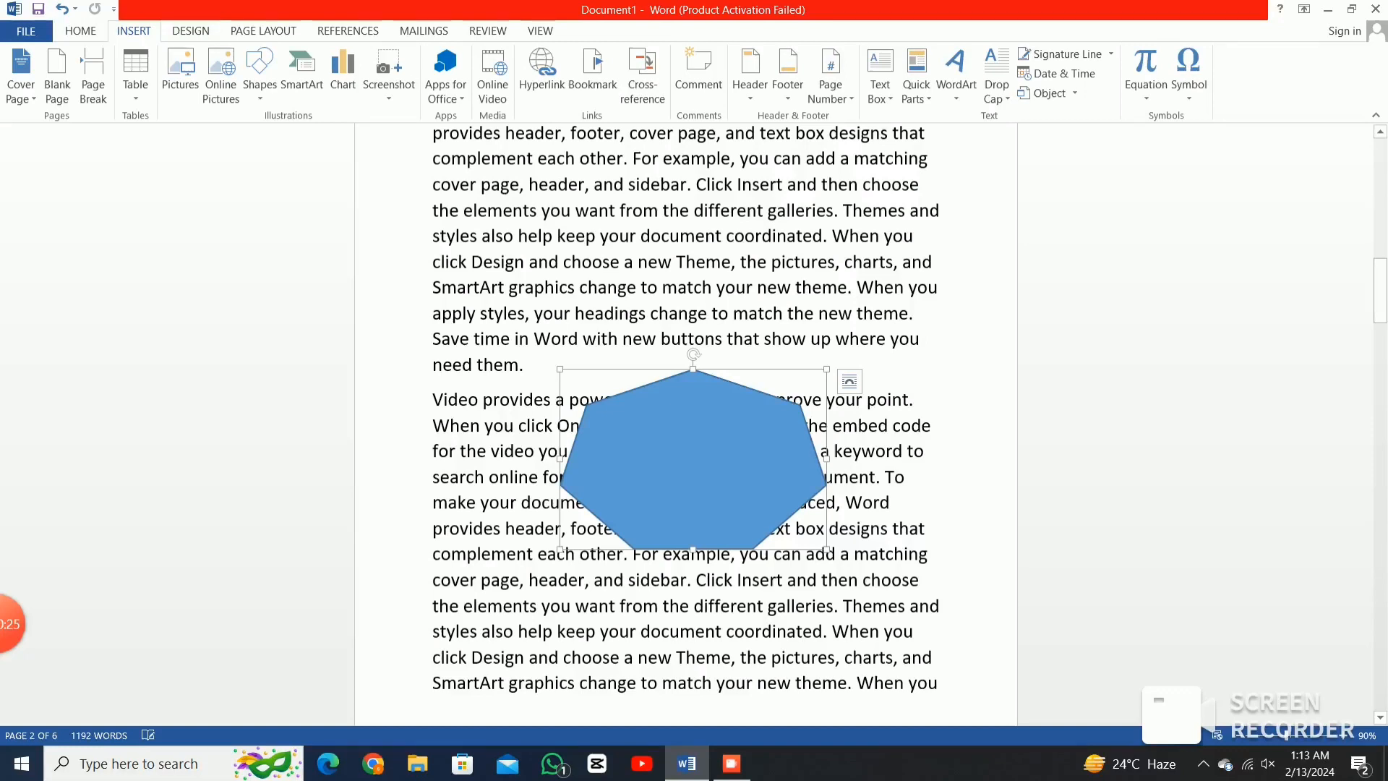
pyautogui.moveTo(693, 463); pyautogui.dragTo(643, 400)
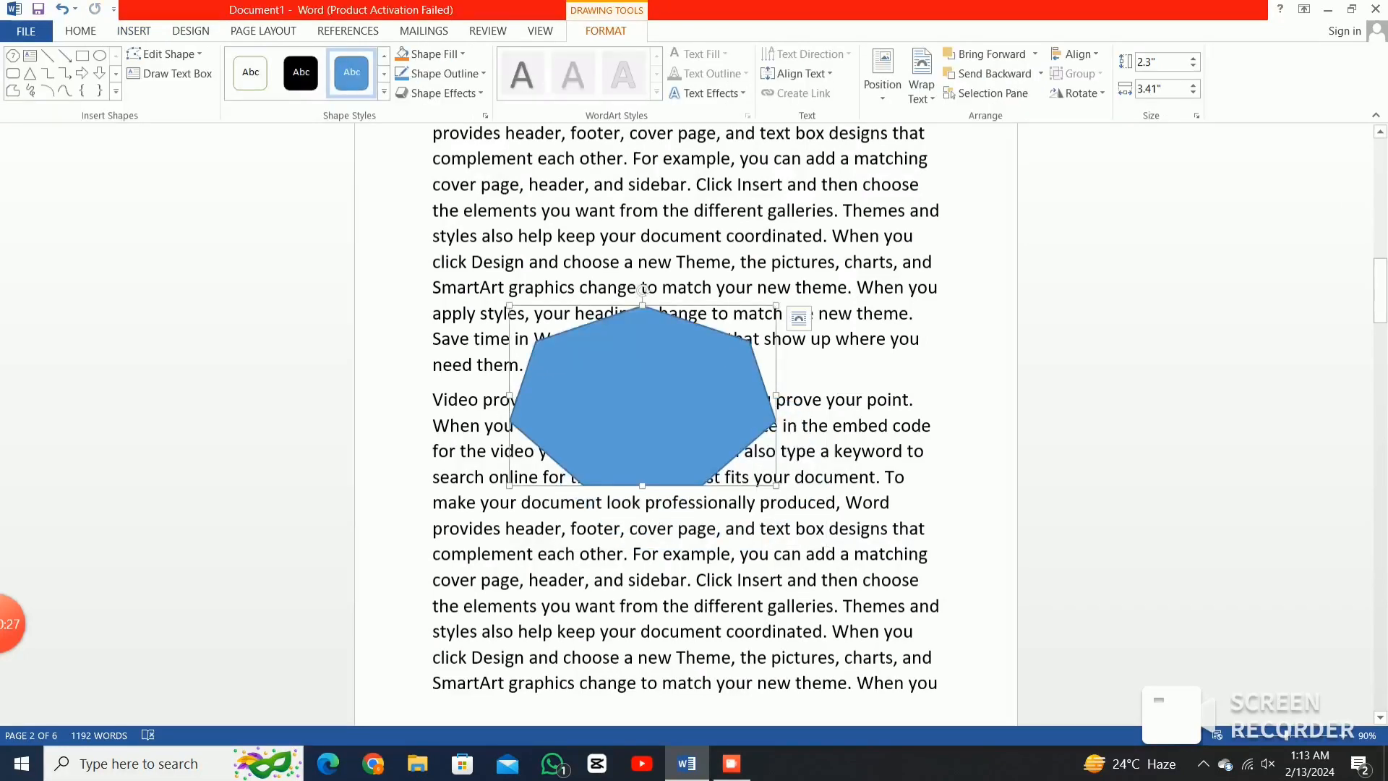
pyautogui.press('Escape')
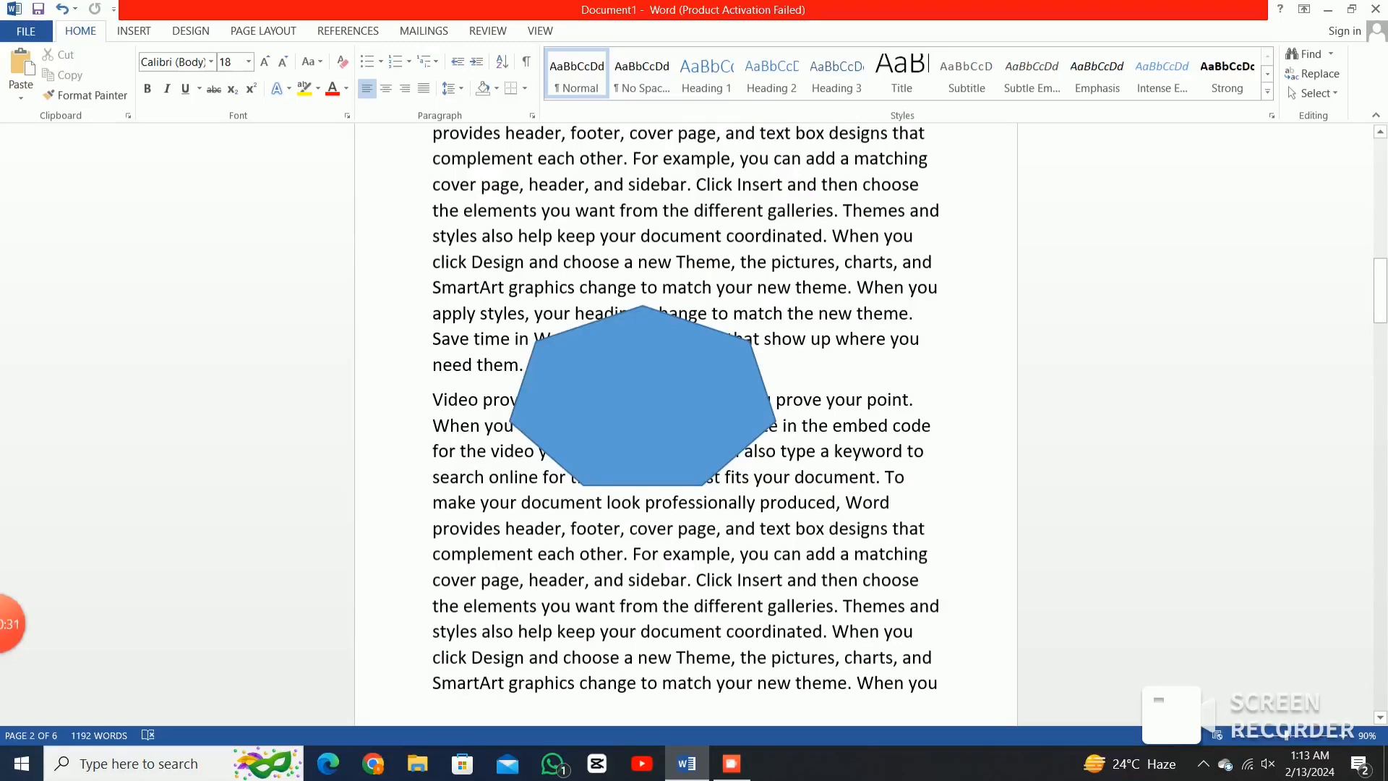
# Add blank lines after "need them." and drag the heptagon into that empty space.
pyautogui.press('Return')
pyautogui.press('Return')
pyautogui.press('Return')
pyautogui.press('Return')
pyautogui.press('Return')
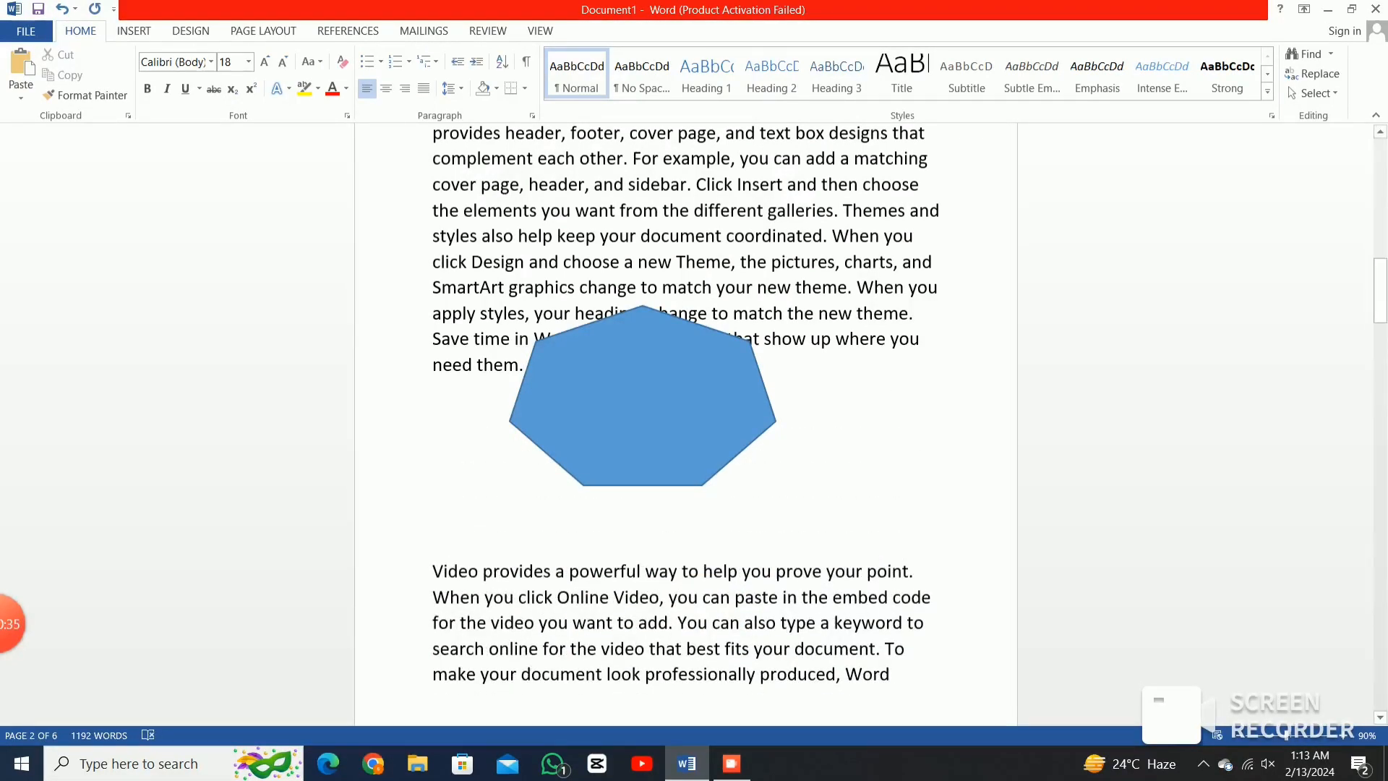
pyautogui.moveTo(643, 395); pyautogui.dragTo(682, 459)
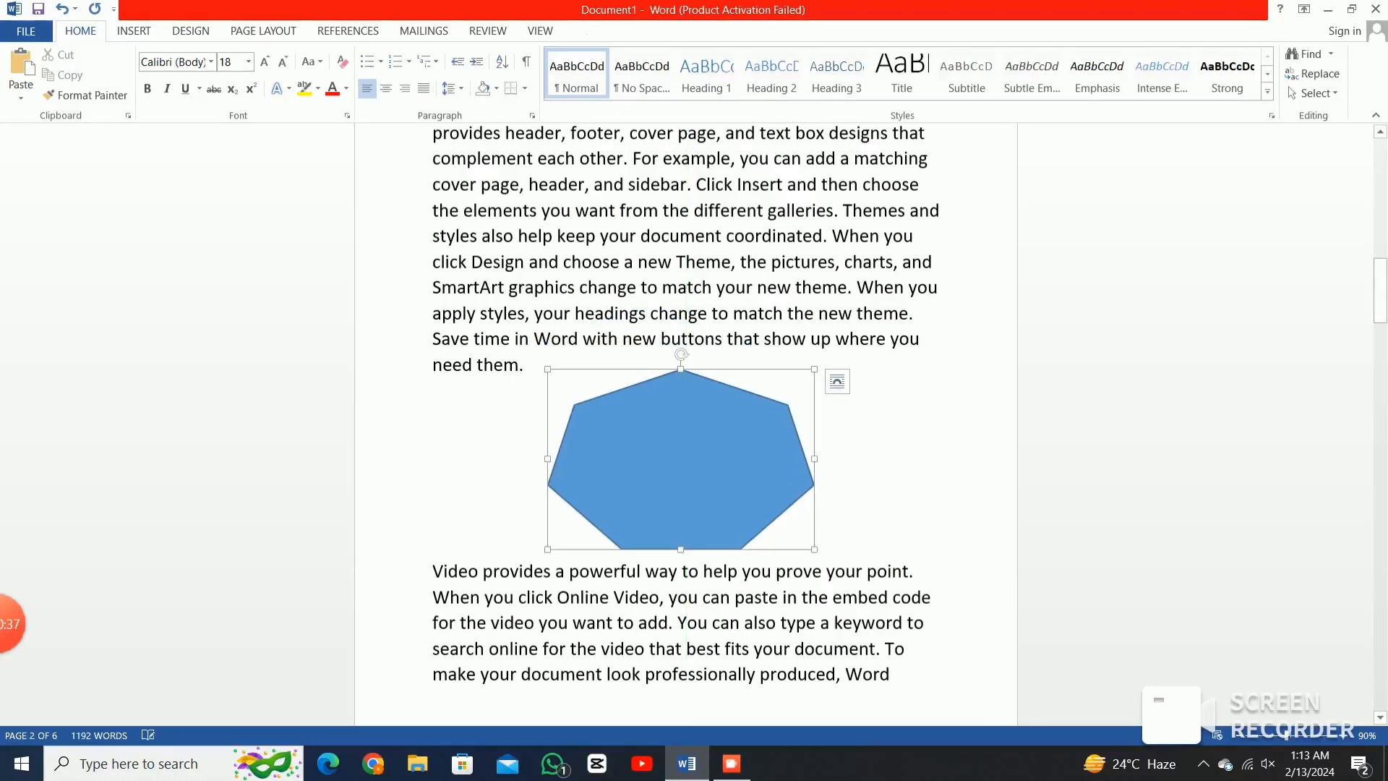
pyautogui.scroll(15, 687, 426)
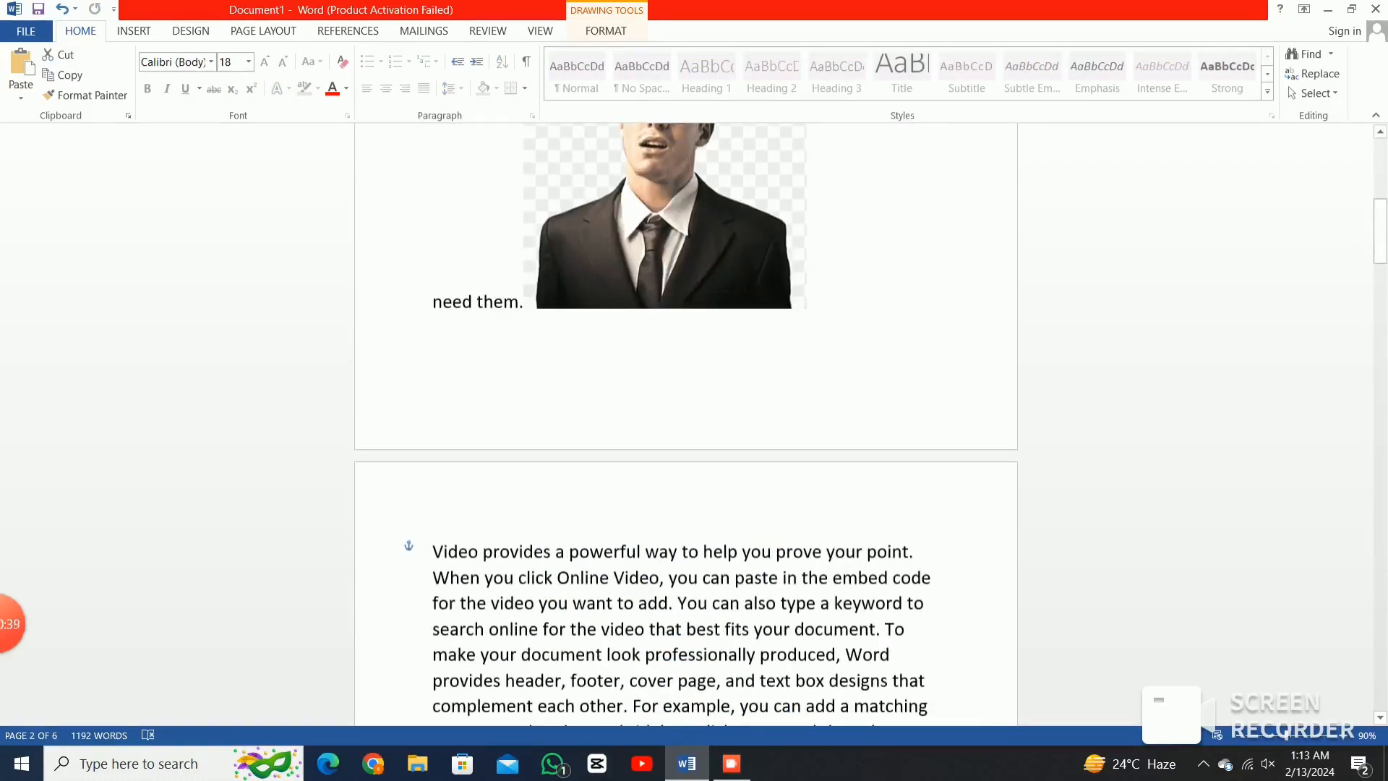
pyautogui.scroll(3, 687, 427)
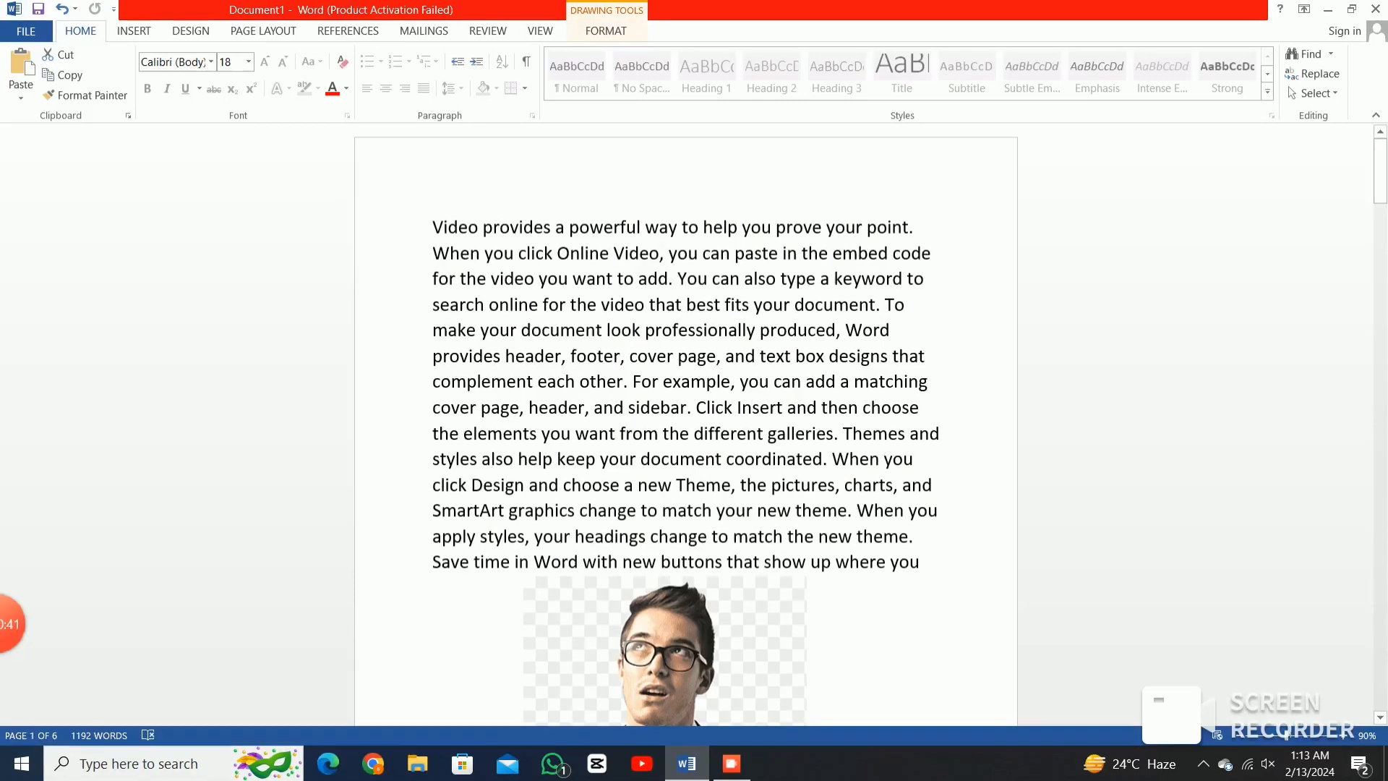
# Create a 'pic' caption label with 1, 2, 3 numbering and insert 'pic 1' under the heptagon.
pyautogui.click(348, 31)
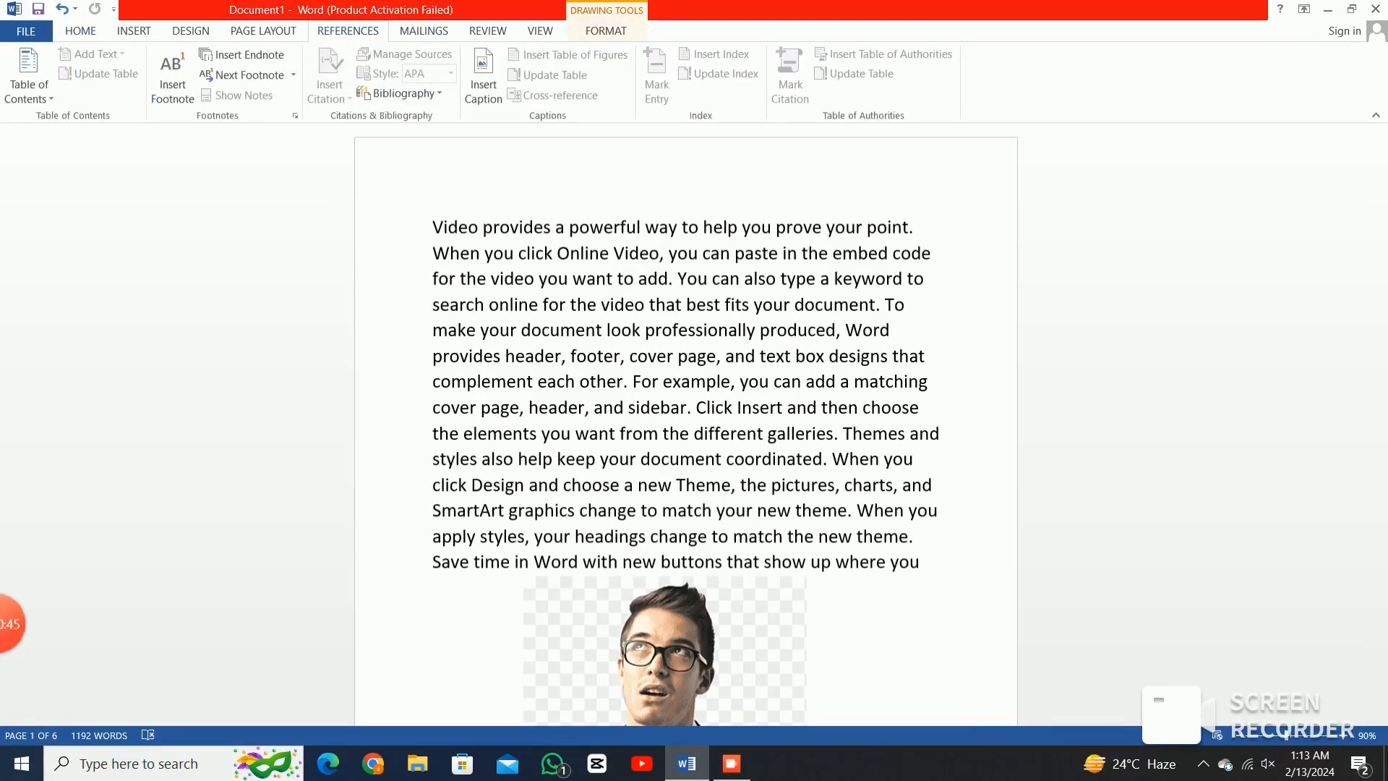
pyautogui.click(483, 83)
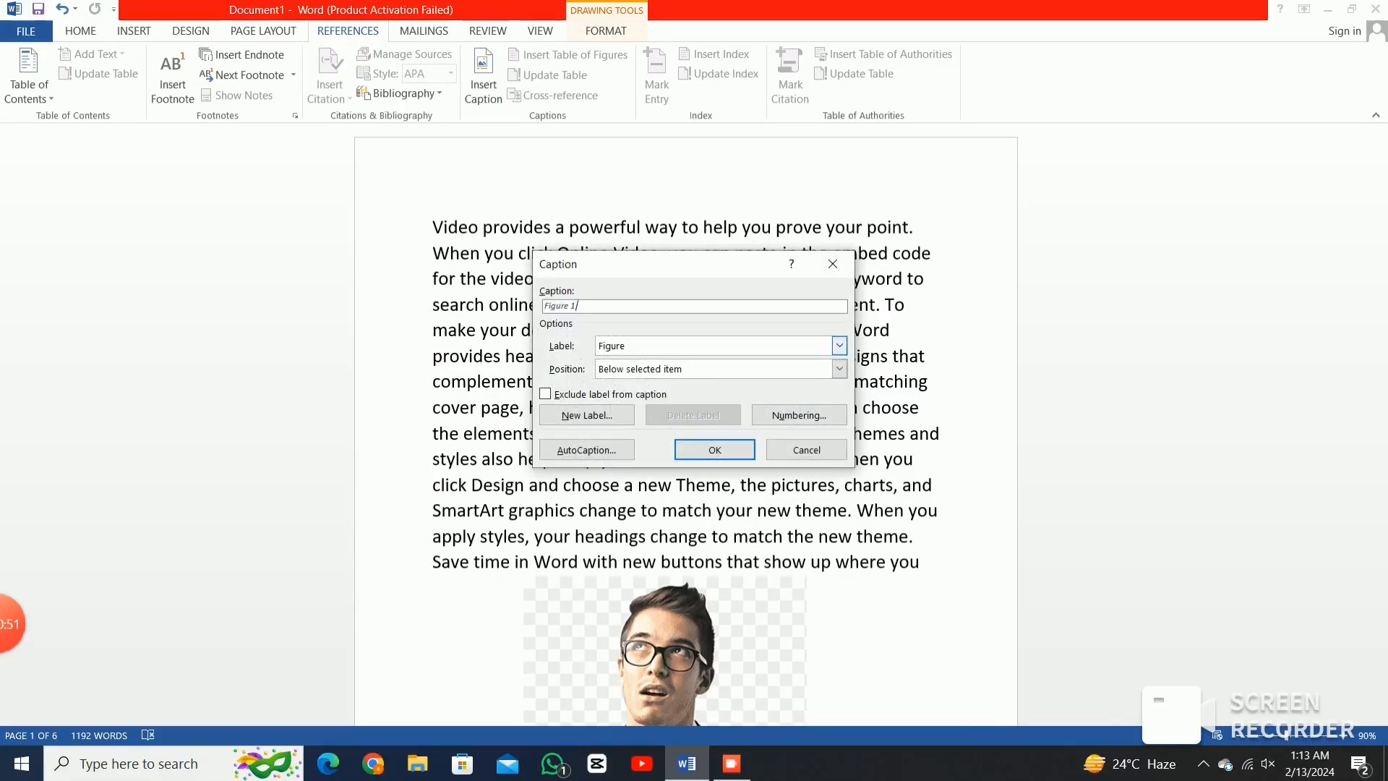
pyautogui.click(586, 415)
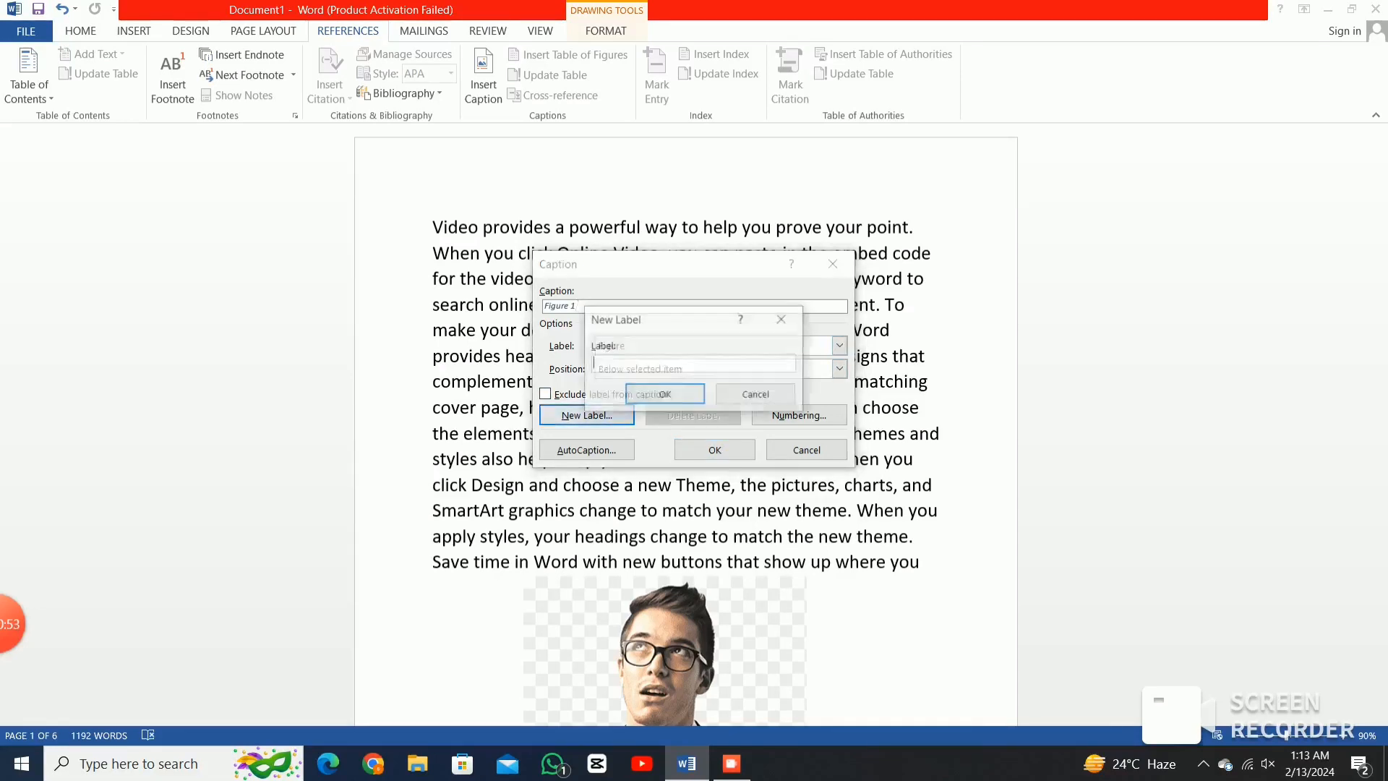
pyautogui.write('pic')
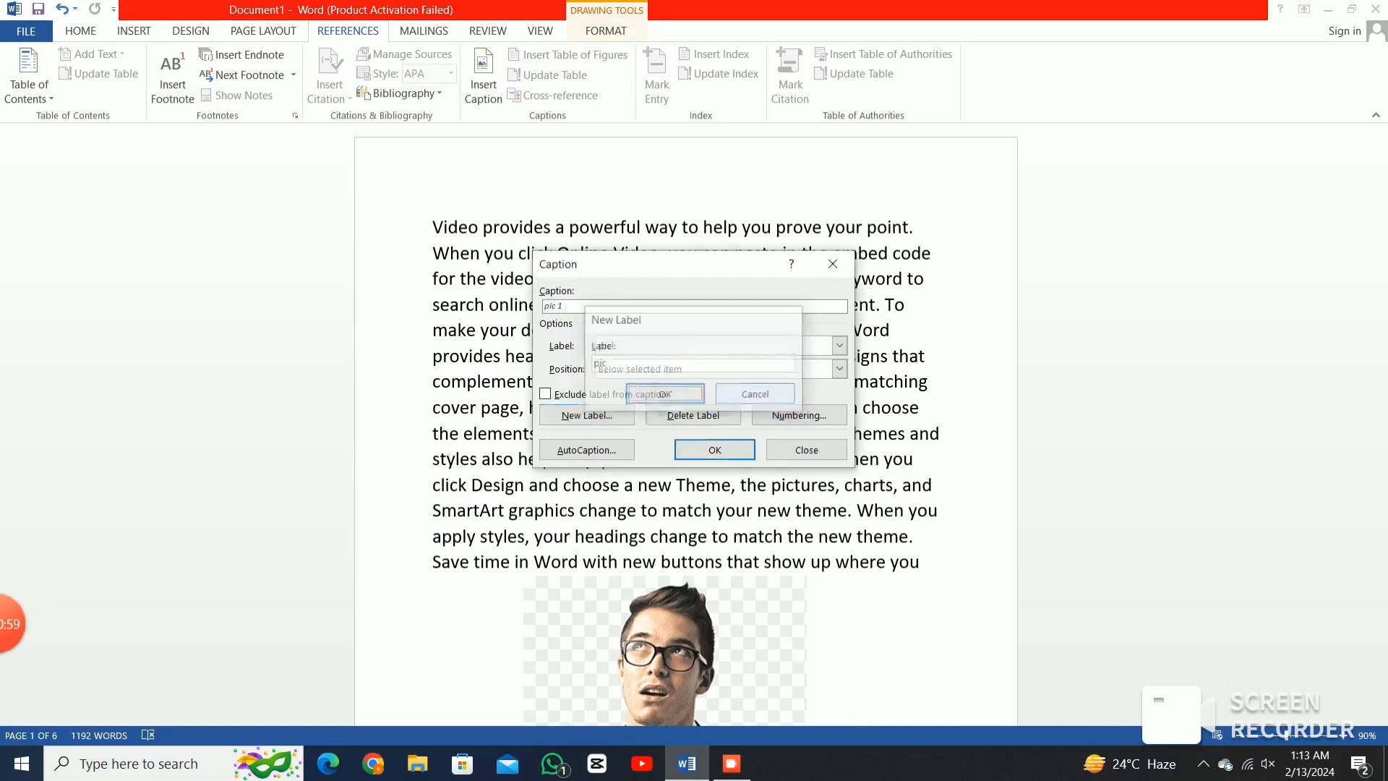
pyautogui.press('Return')
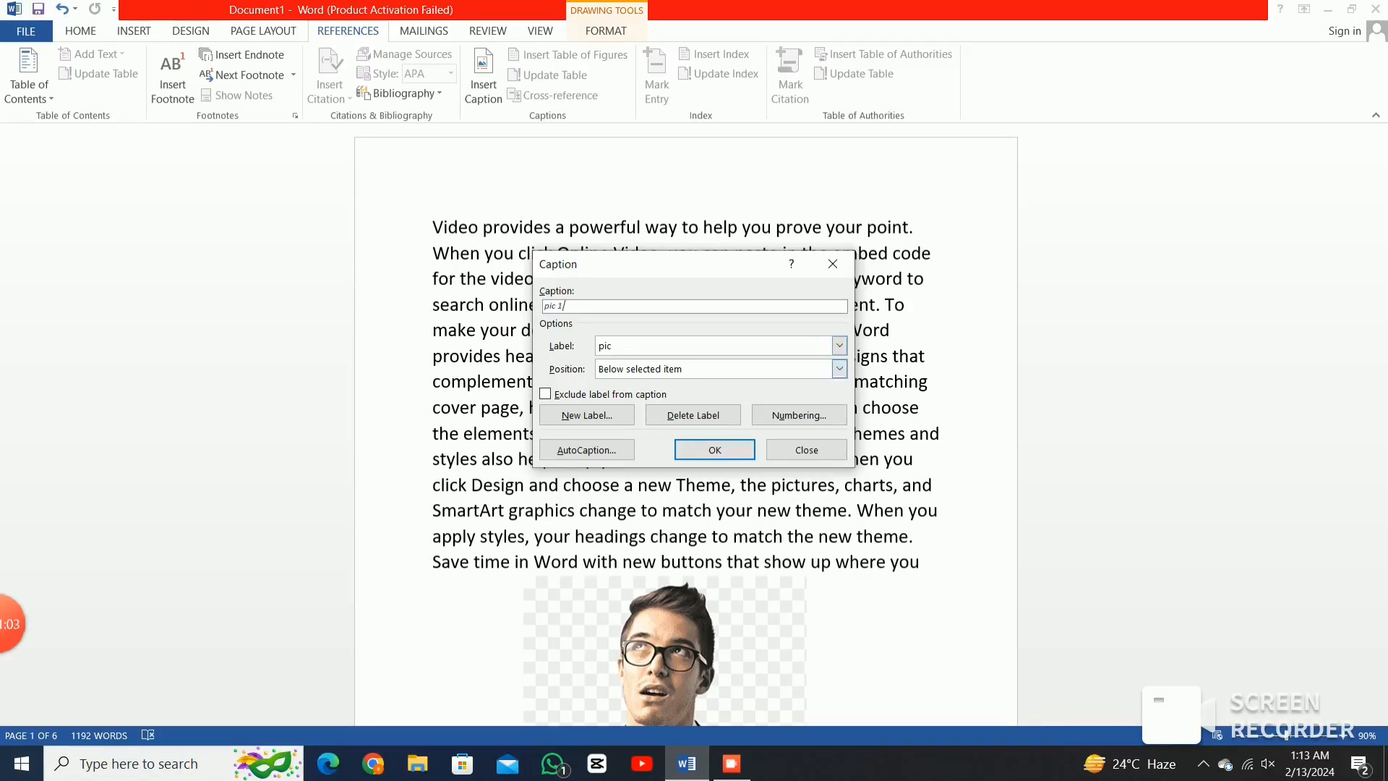
pyautogui.click(799, 416)
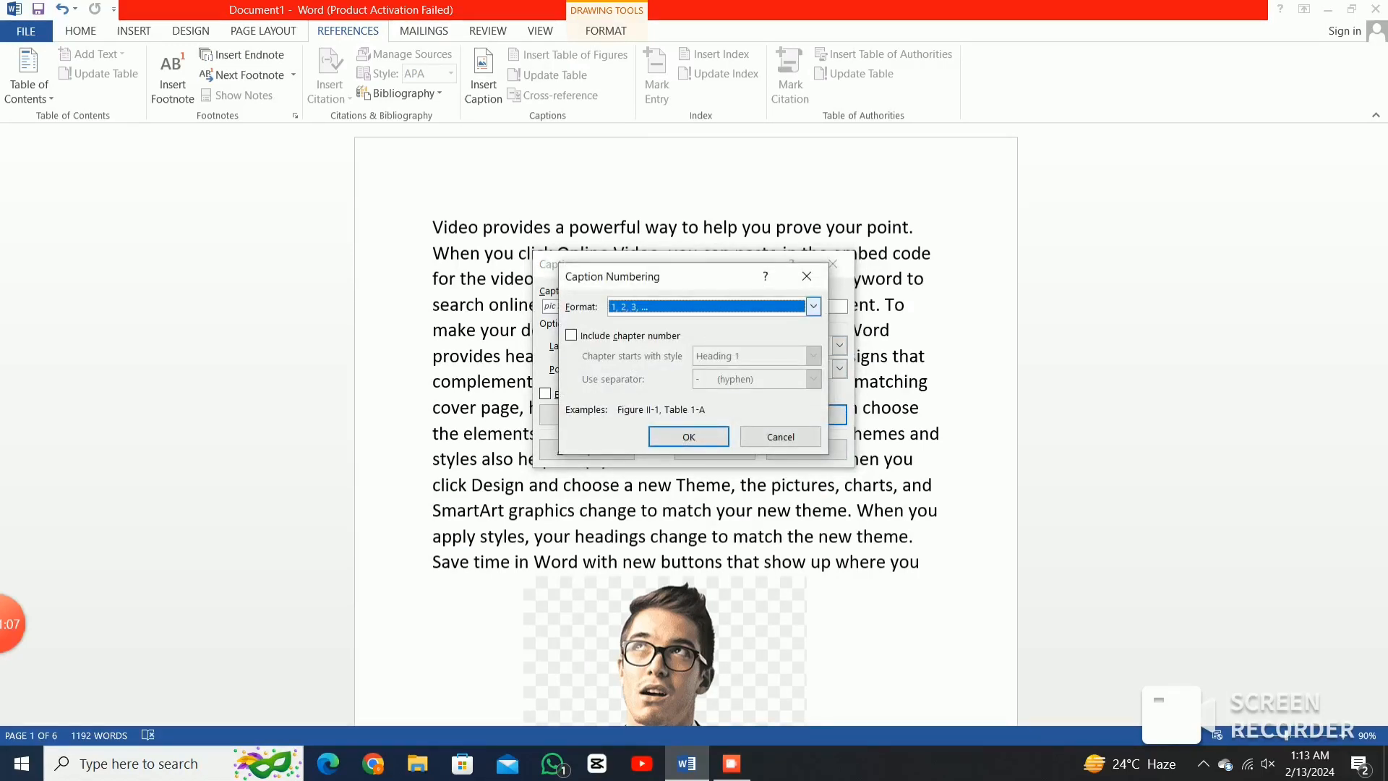
pyautogui.click(813, 305)
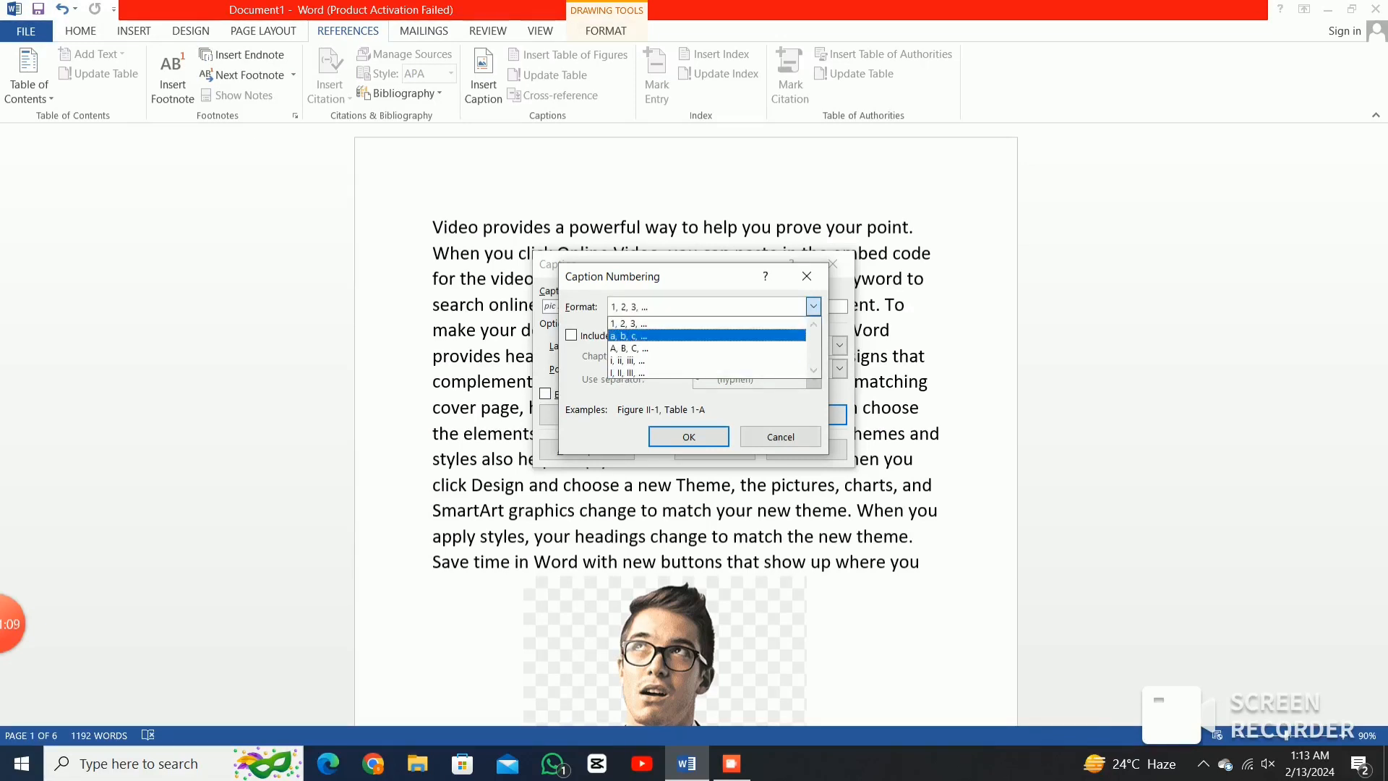
pyautogui.click(651, 324)
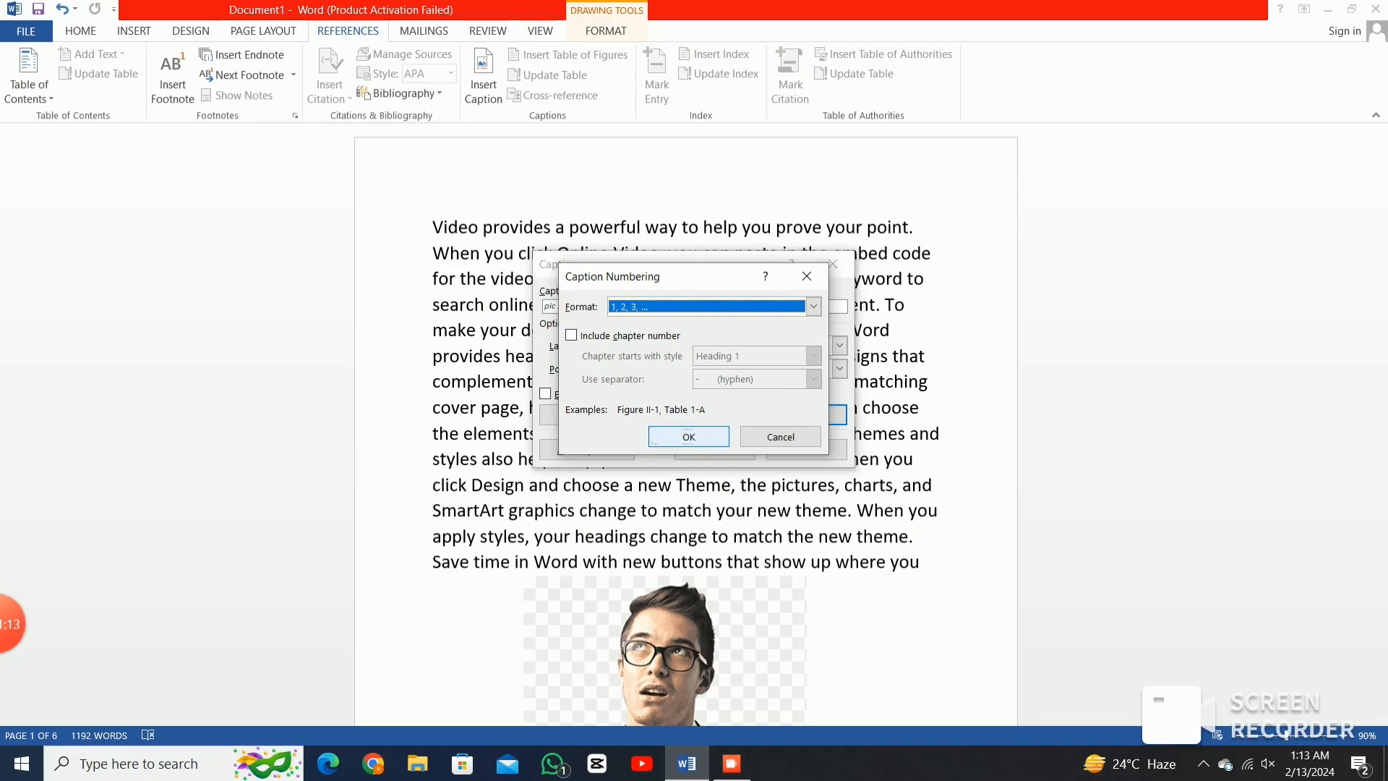
pyautogui.click(687, 436)
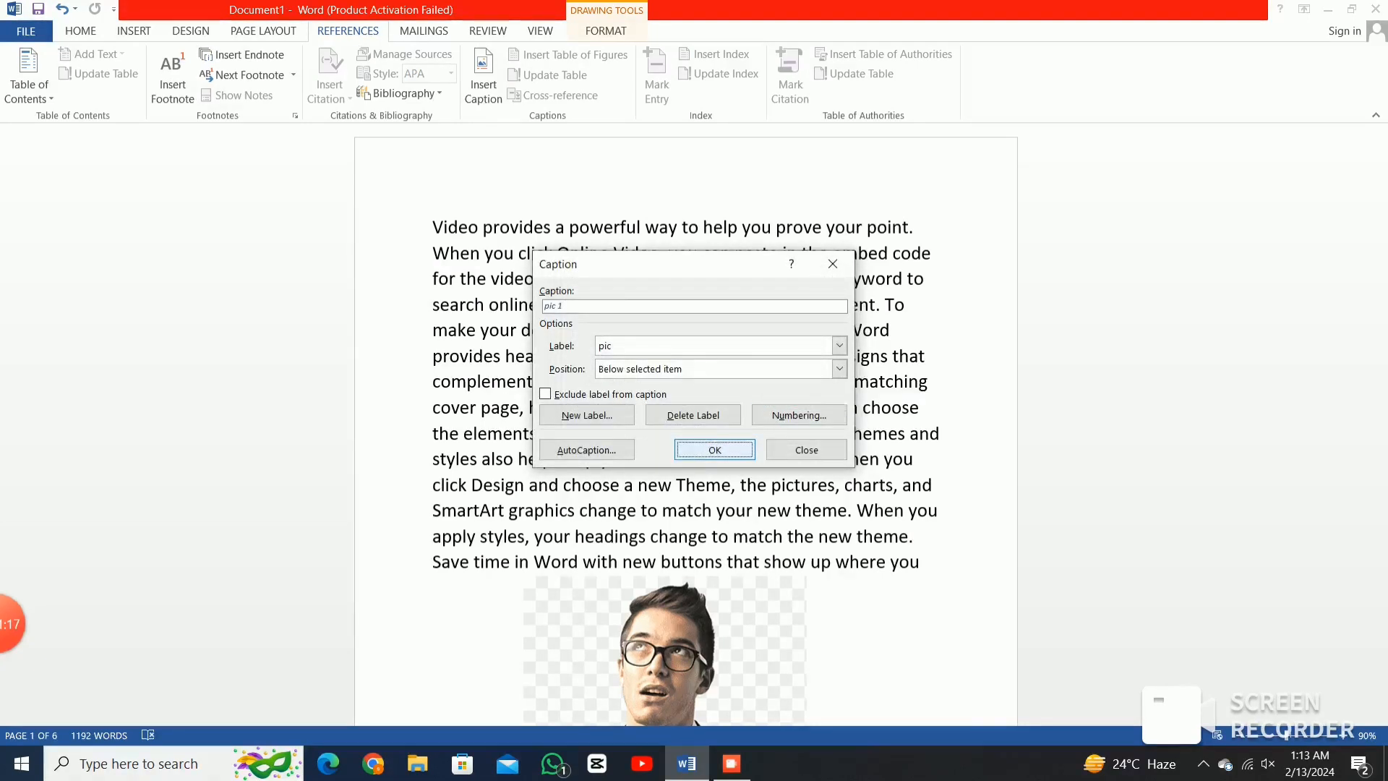
pyautogui.click(714, 449)
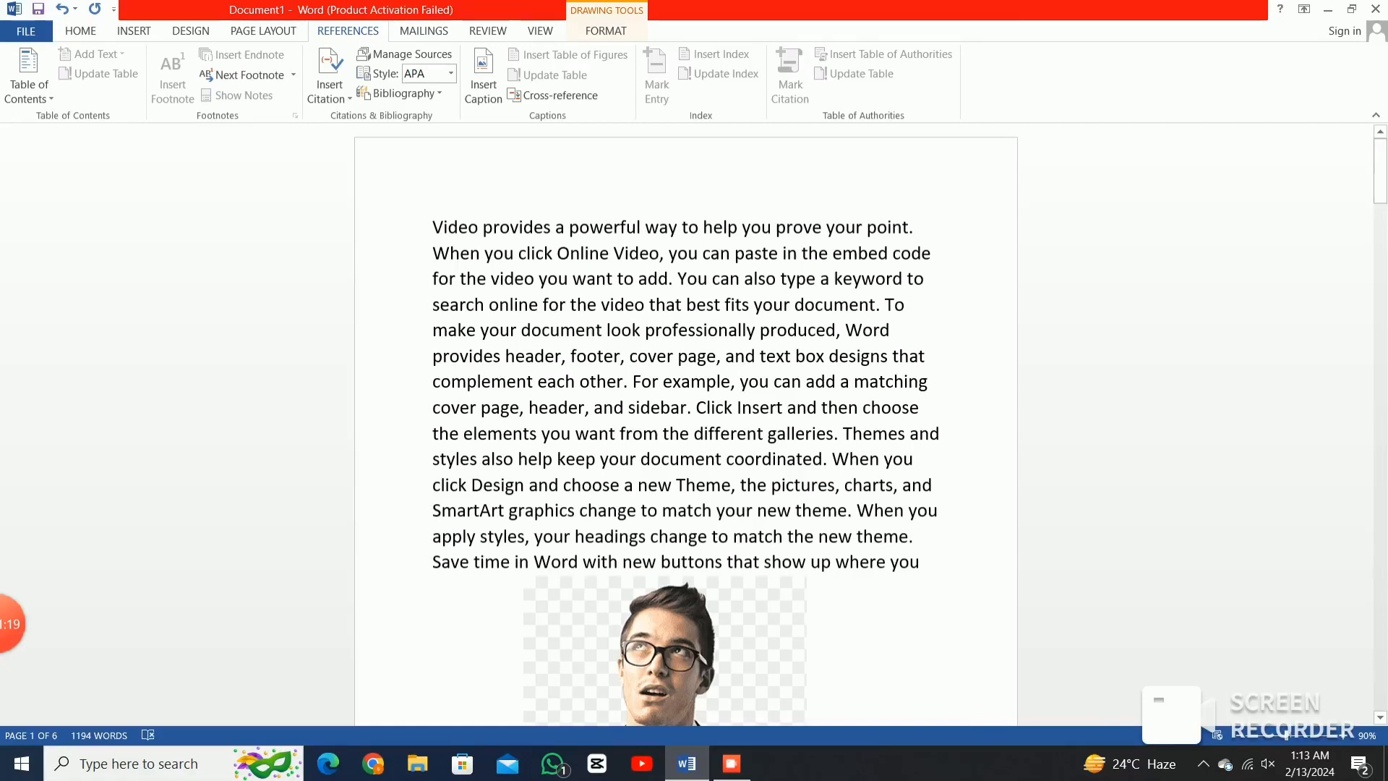
pyautogui.scroll(-5, 686, 427)
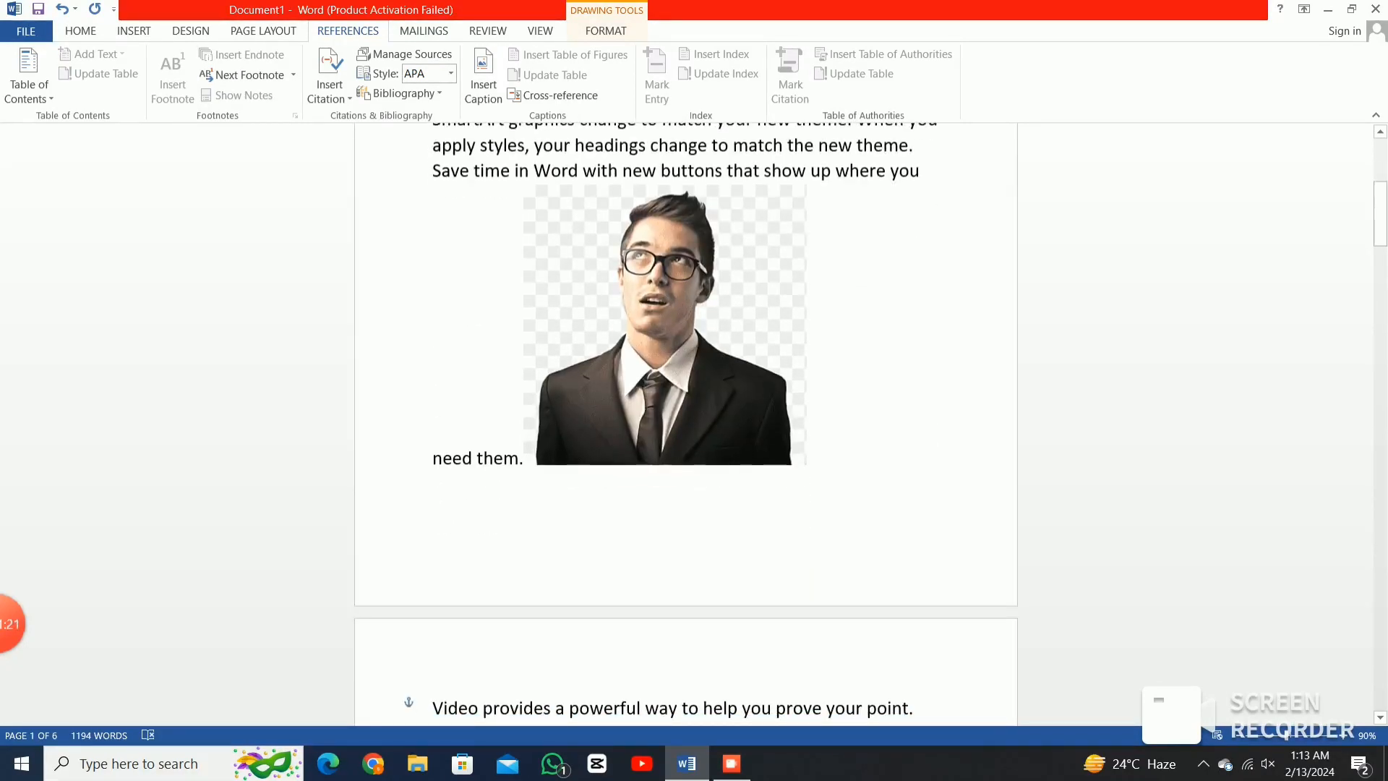
pyautogui.click(665, 326)
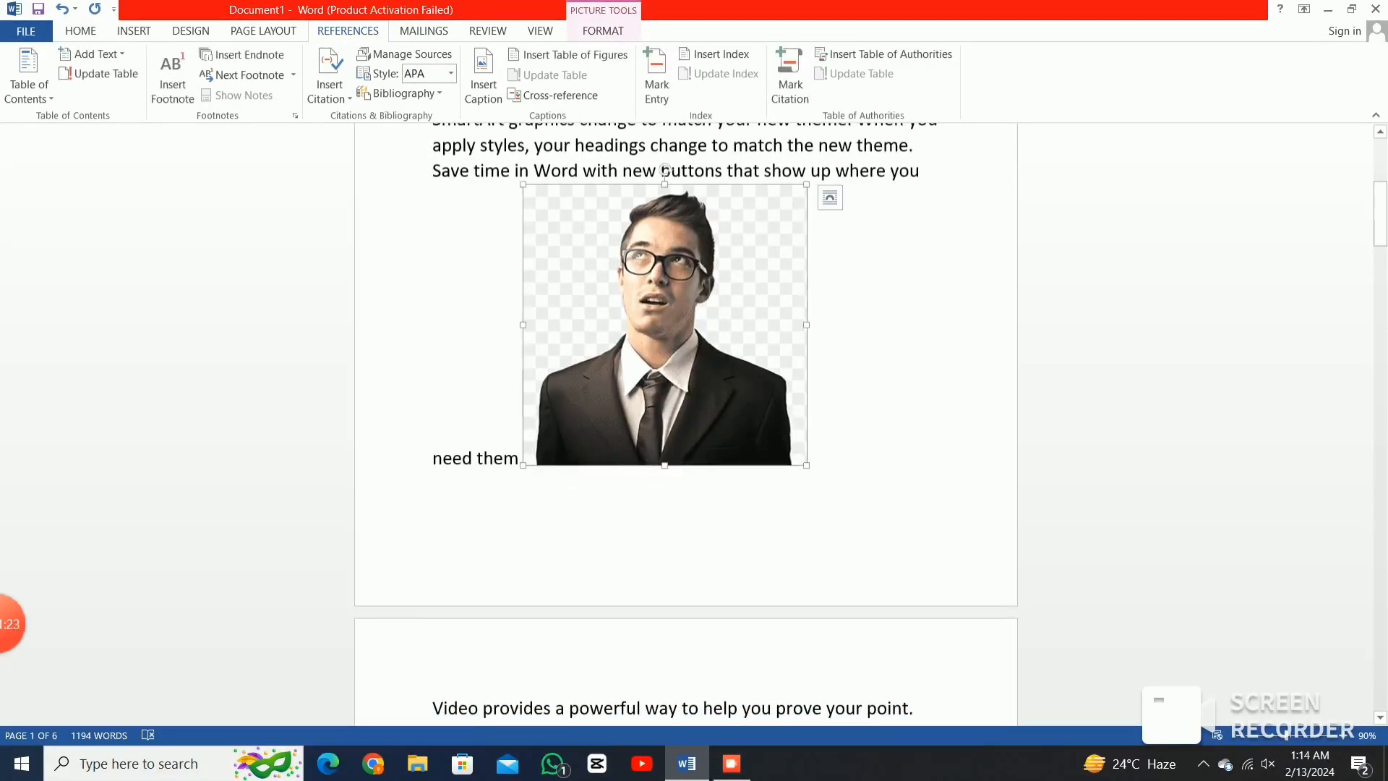
pyautogui.click(329, 80)
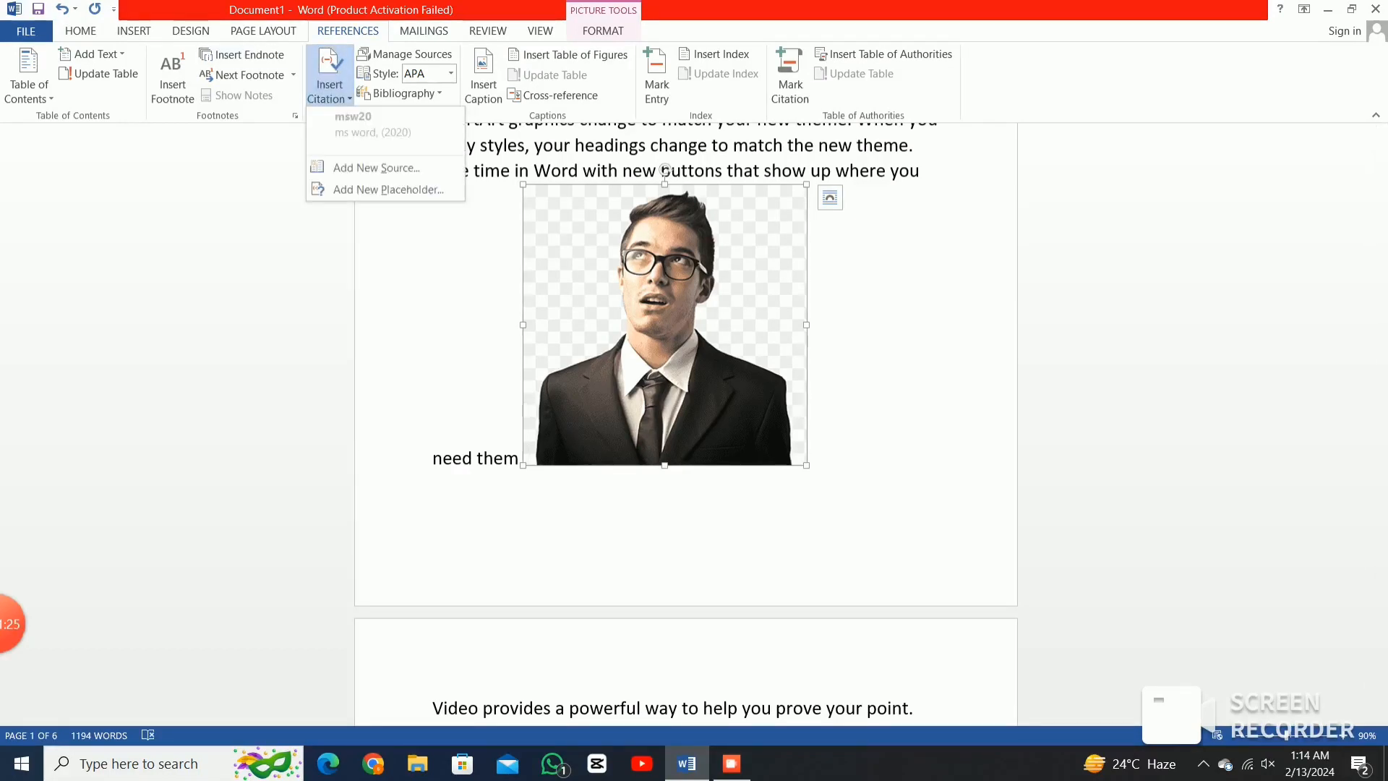
pyautogui.click(376, 167)
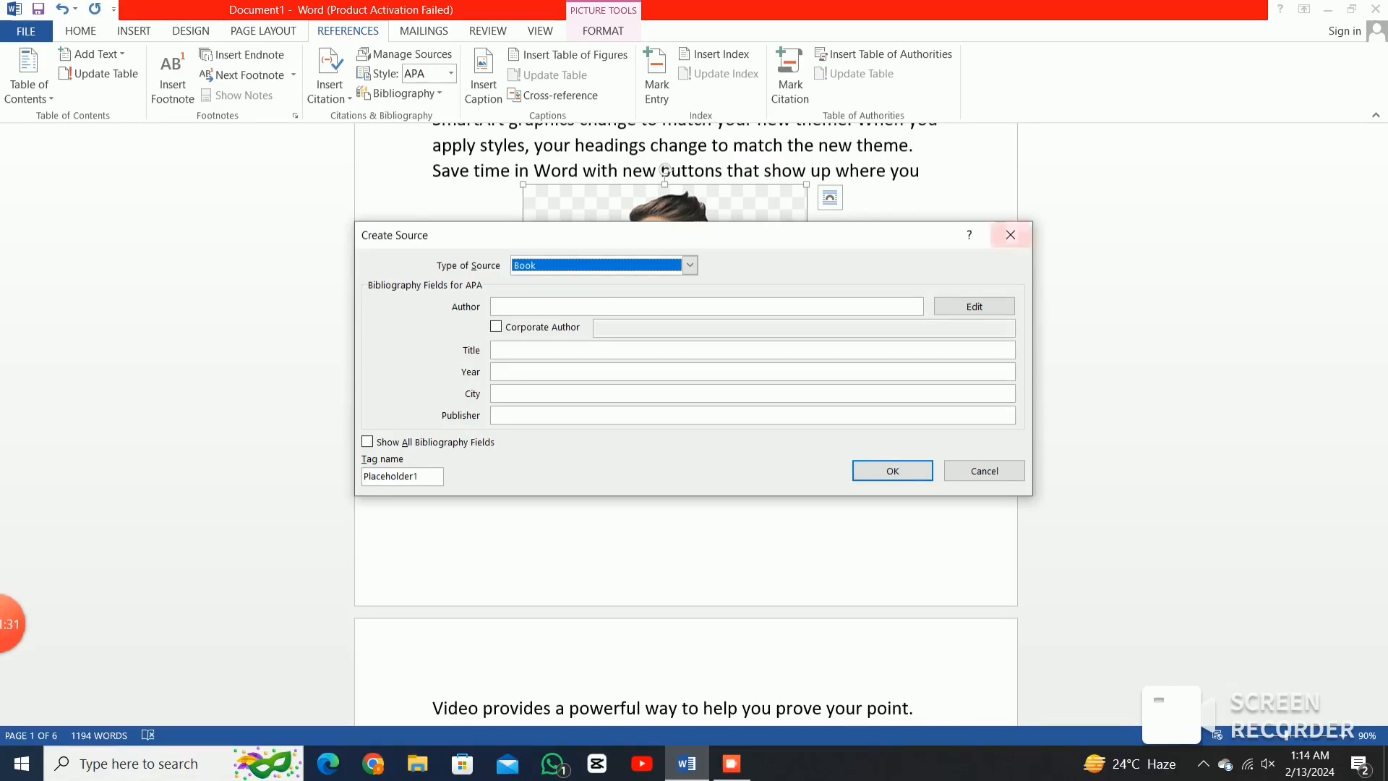
pyautogui.click(1011, 234)
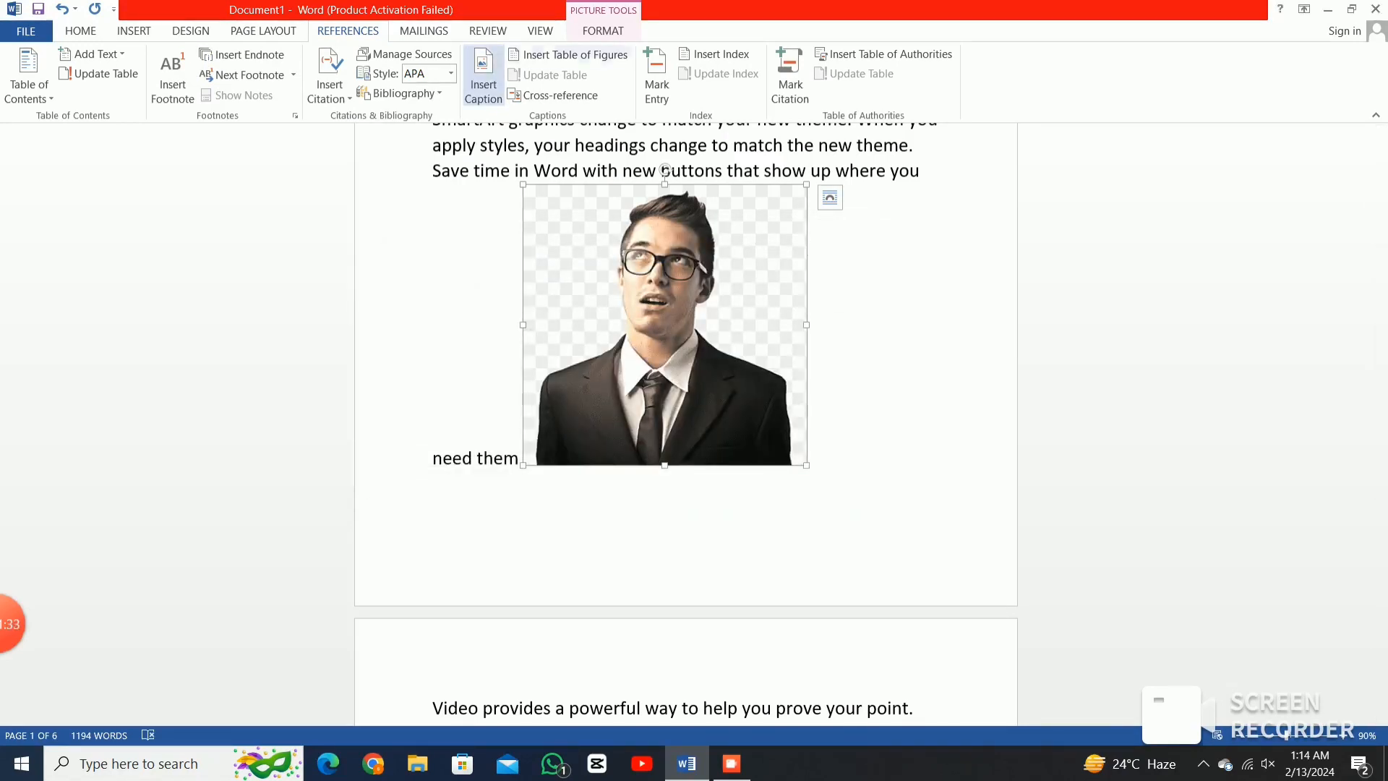
# Insert a 'pic 1' caption under the man's photo, renumbering the heptagon's caption to 'pic 2'.
pyautogui.click(483, 80)
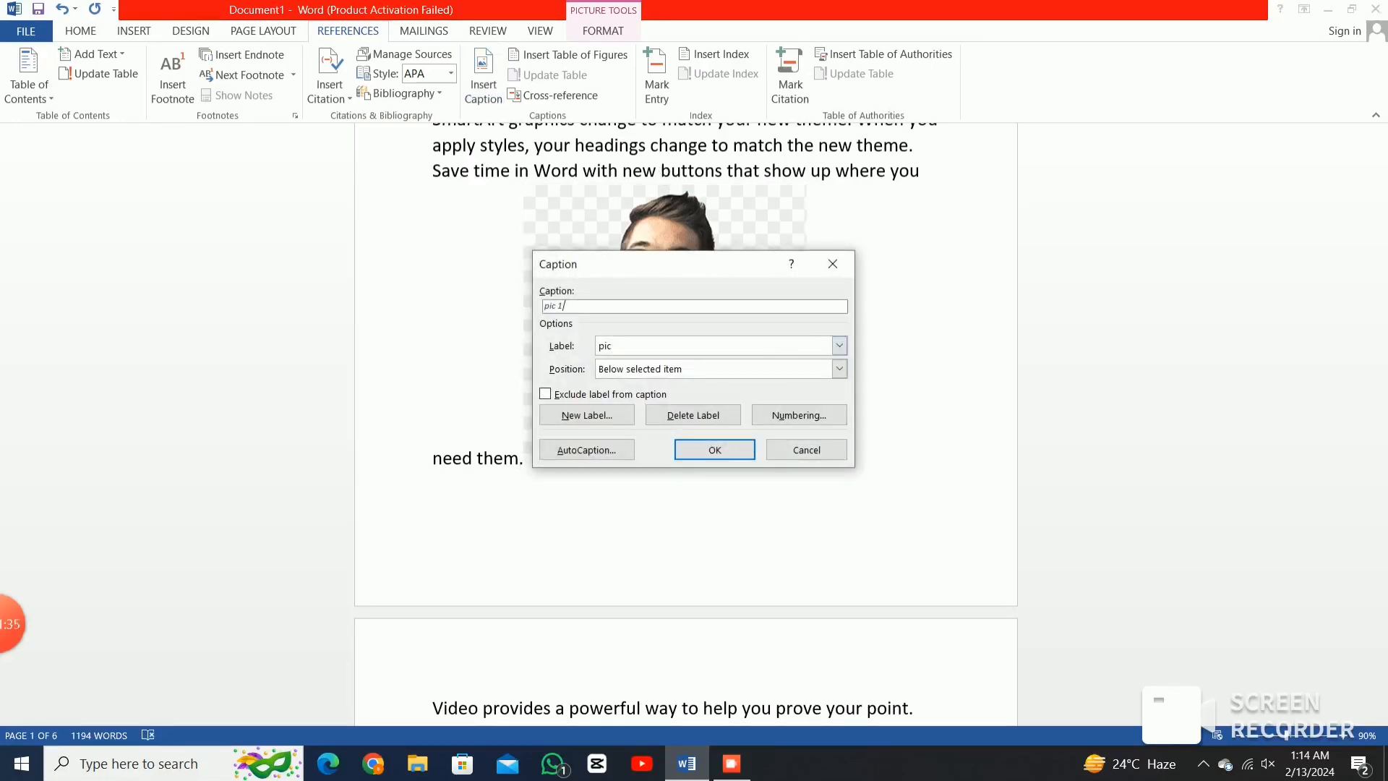
pyautogui.press('Return')
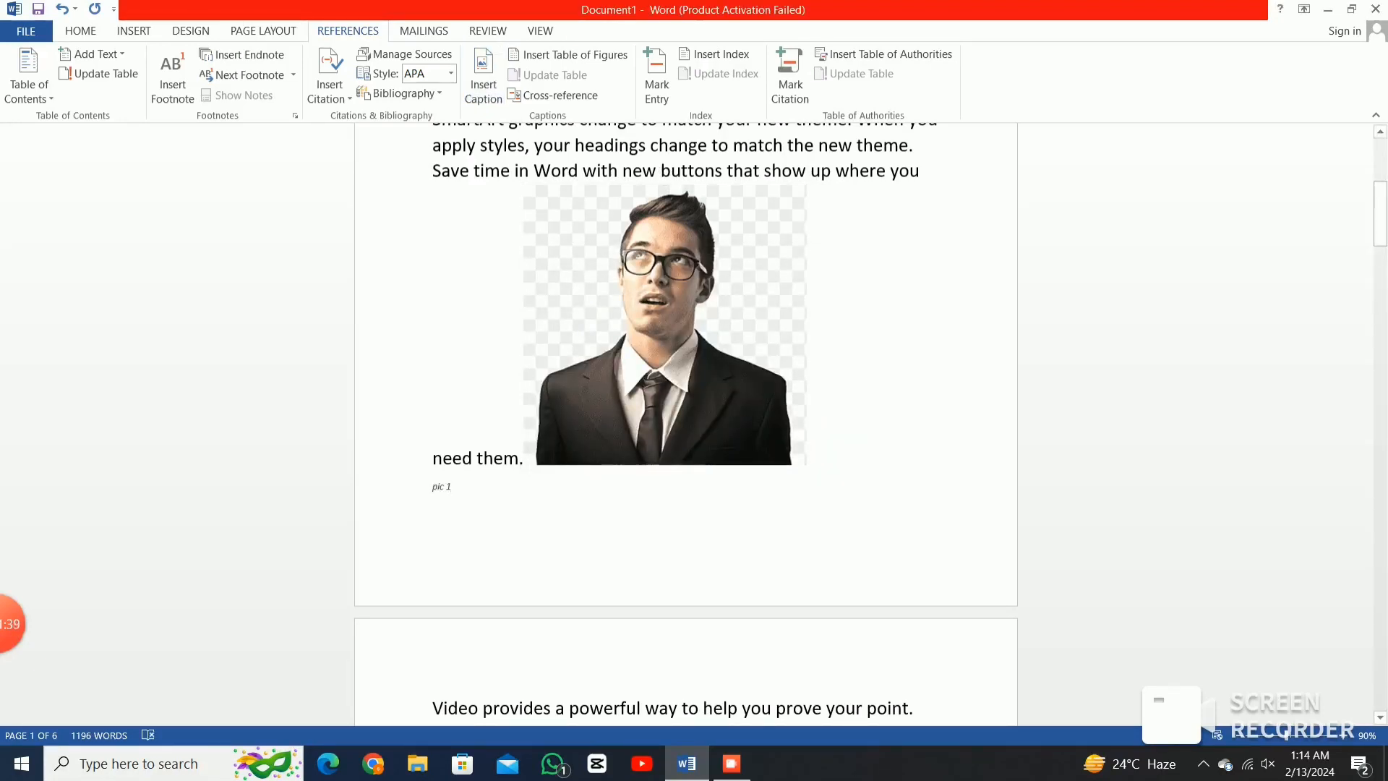
pyautogui.write('c')
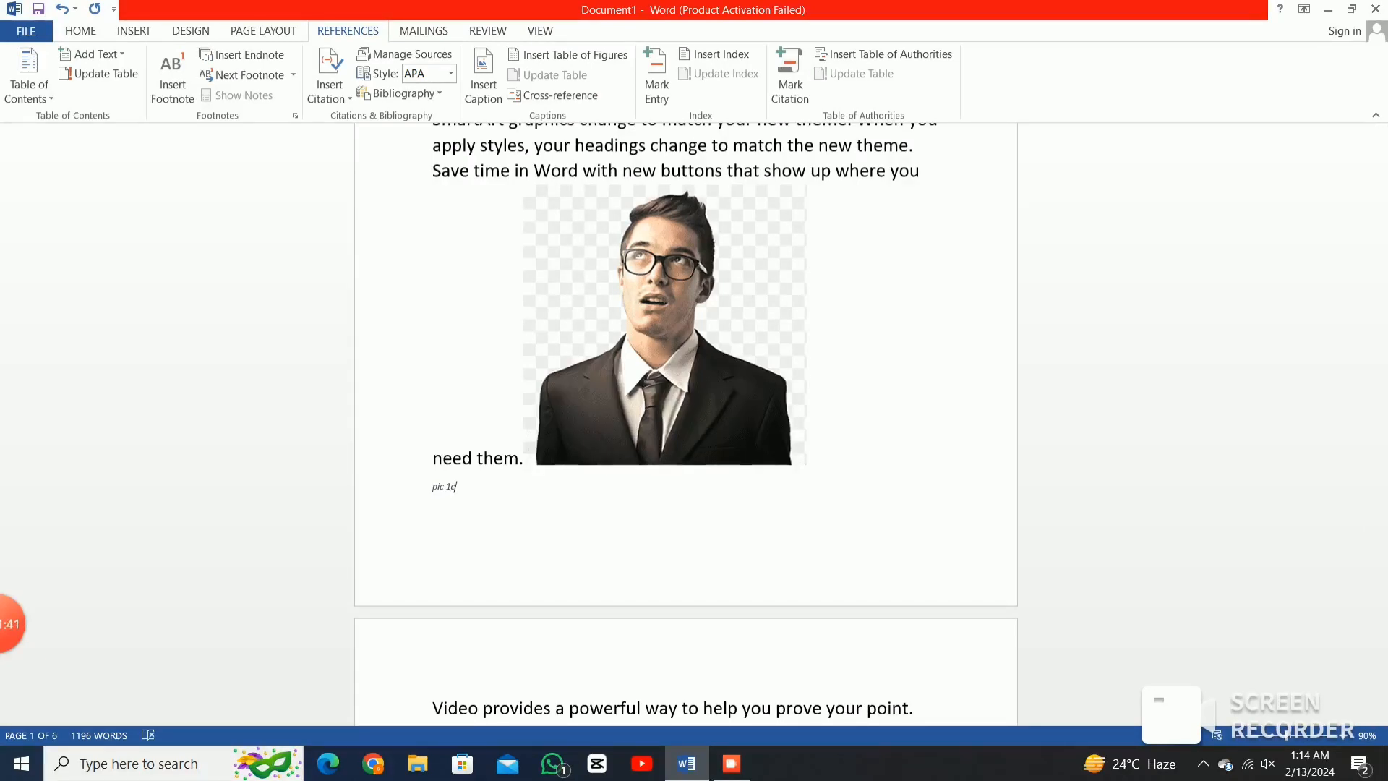
pyautogui.doubleClick(448, 486)
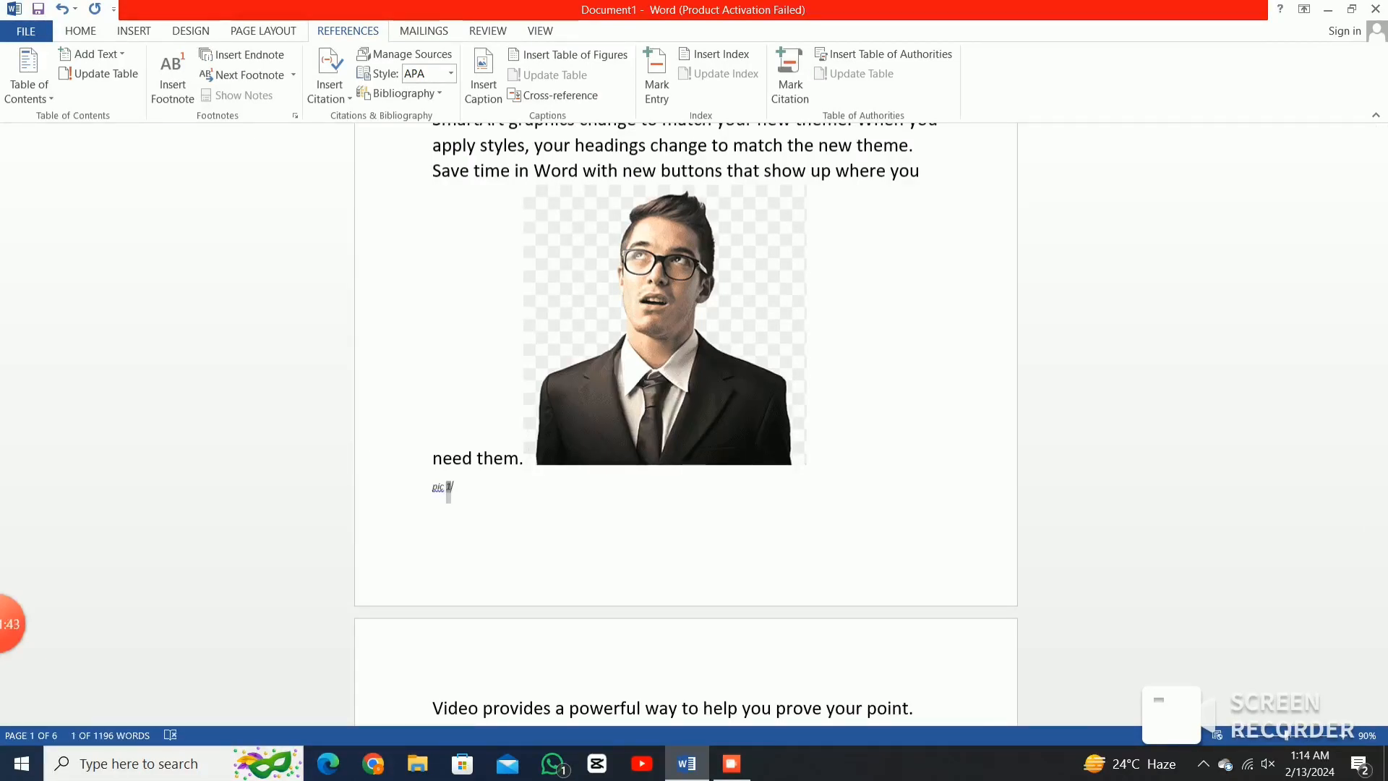
pyautogui.scroll(-10, 448, 492)
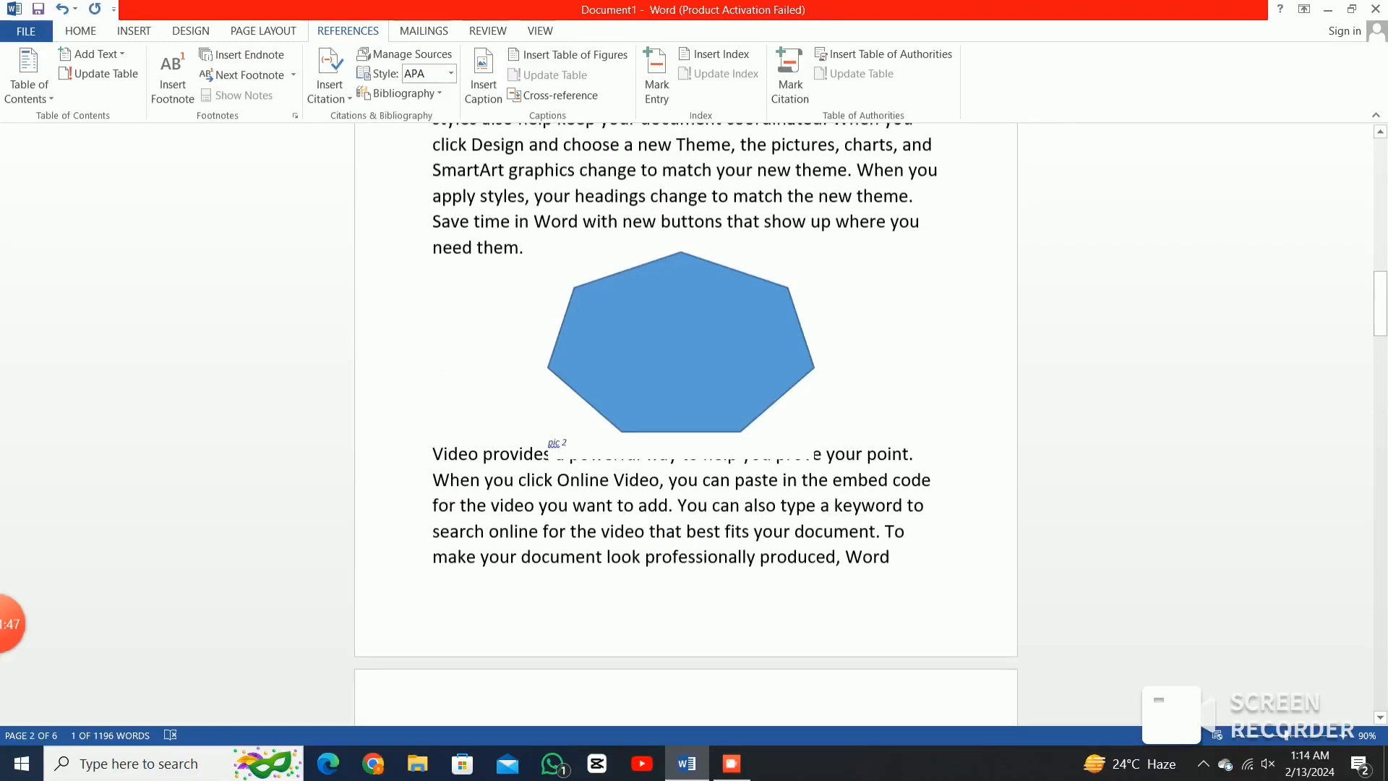
pyautogui.moveTo(13, 624)
pyautogui.scroll(15, 686, 426)
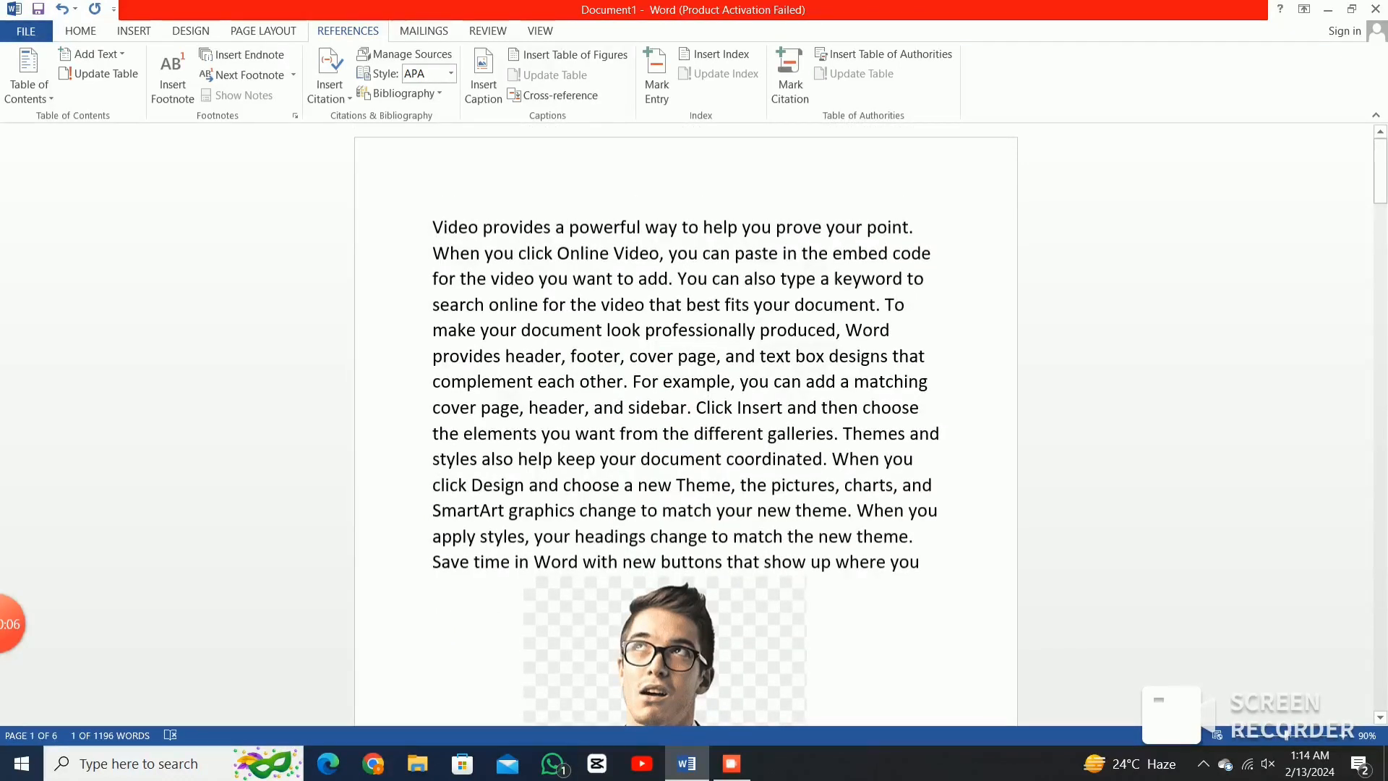
# Insert a table of figures at the document's start and follow its pic 1 link.
pyautogui.click(433, 227)
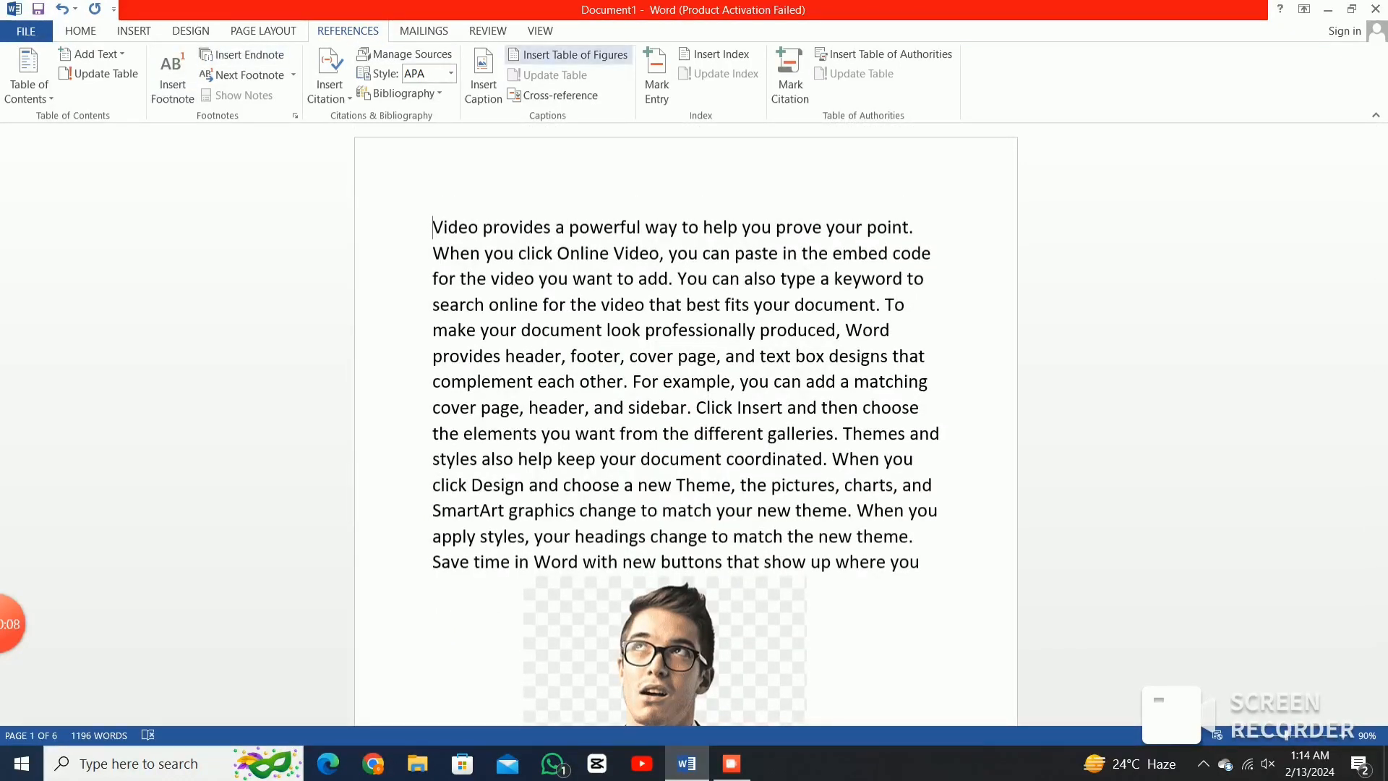
pyautogui.click(568, 54)
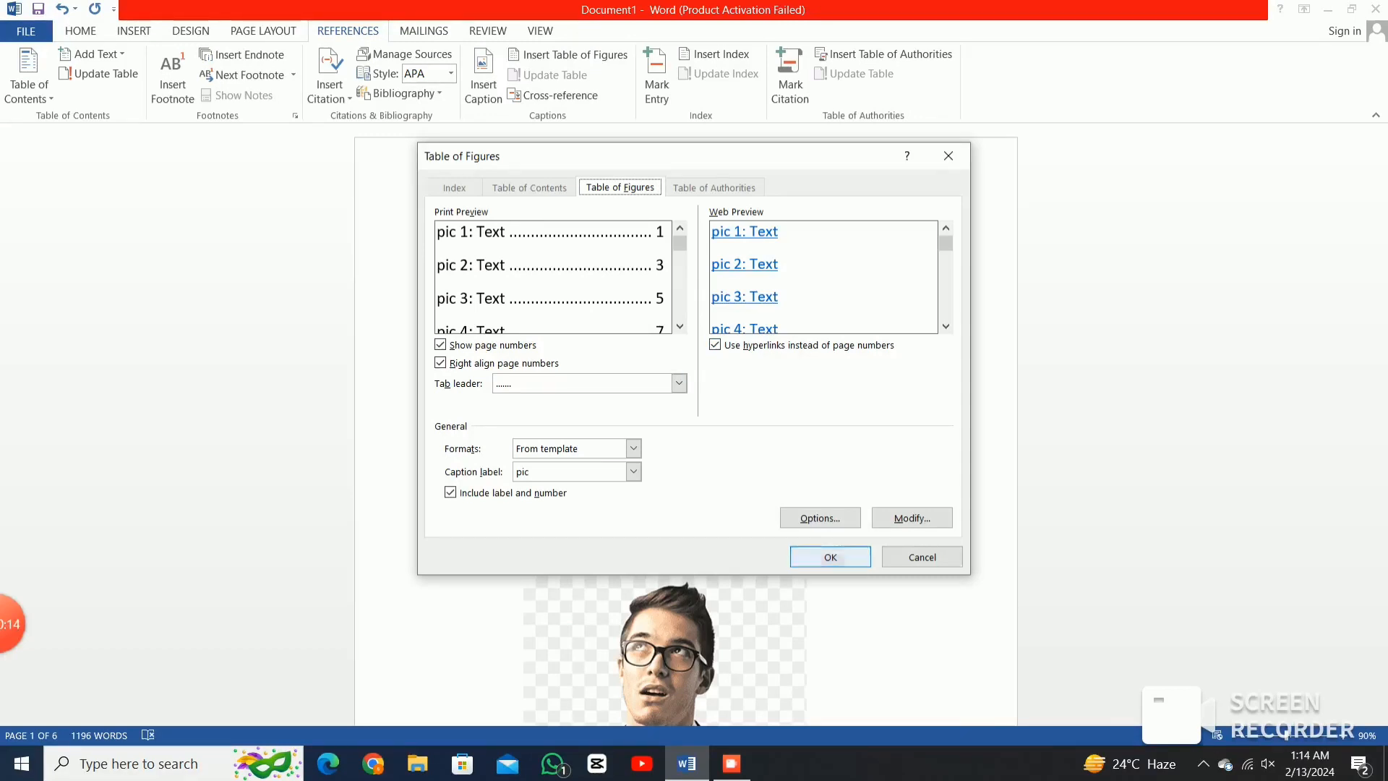
pyautogui.press('Return')
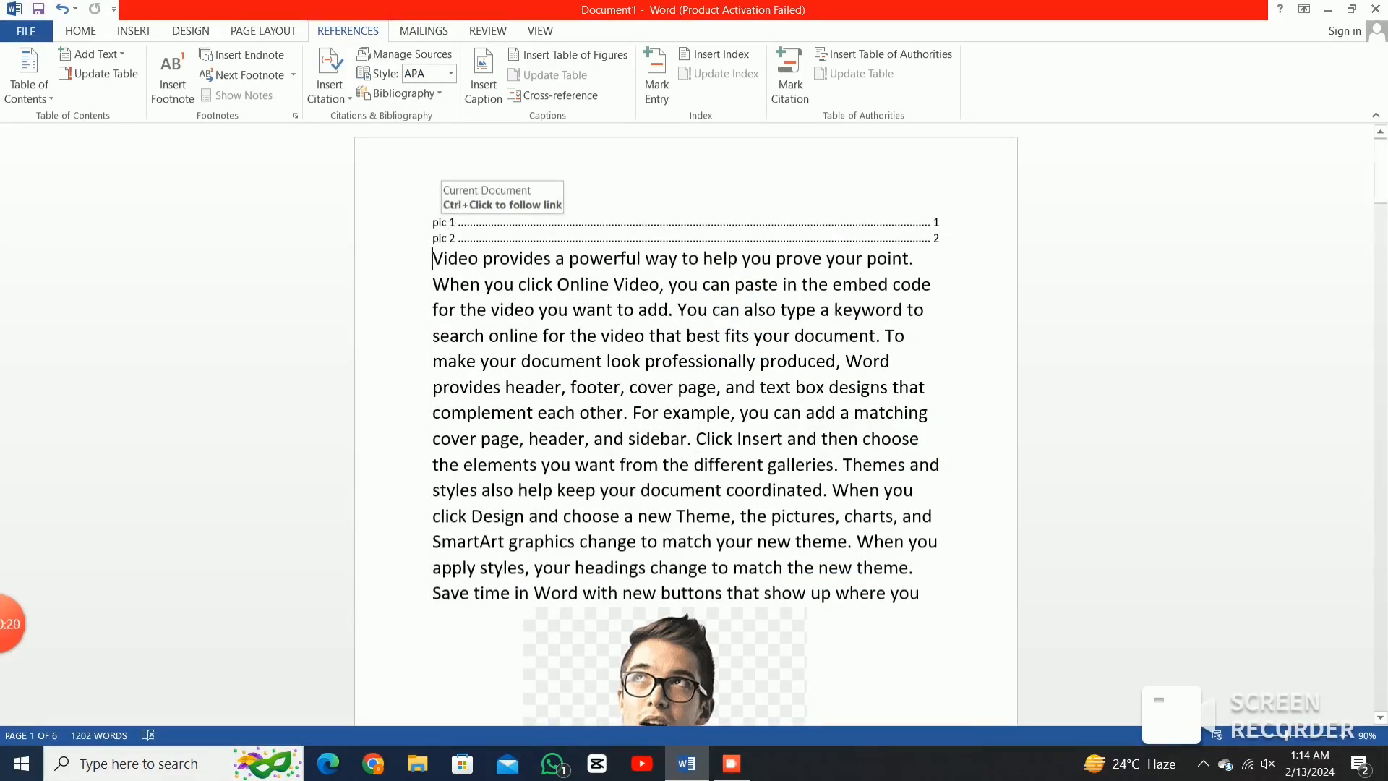
pyautogui.keyDown('ctrl'); pyautogui.click(448, 222); pyautogui.keyUp('ctrl')
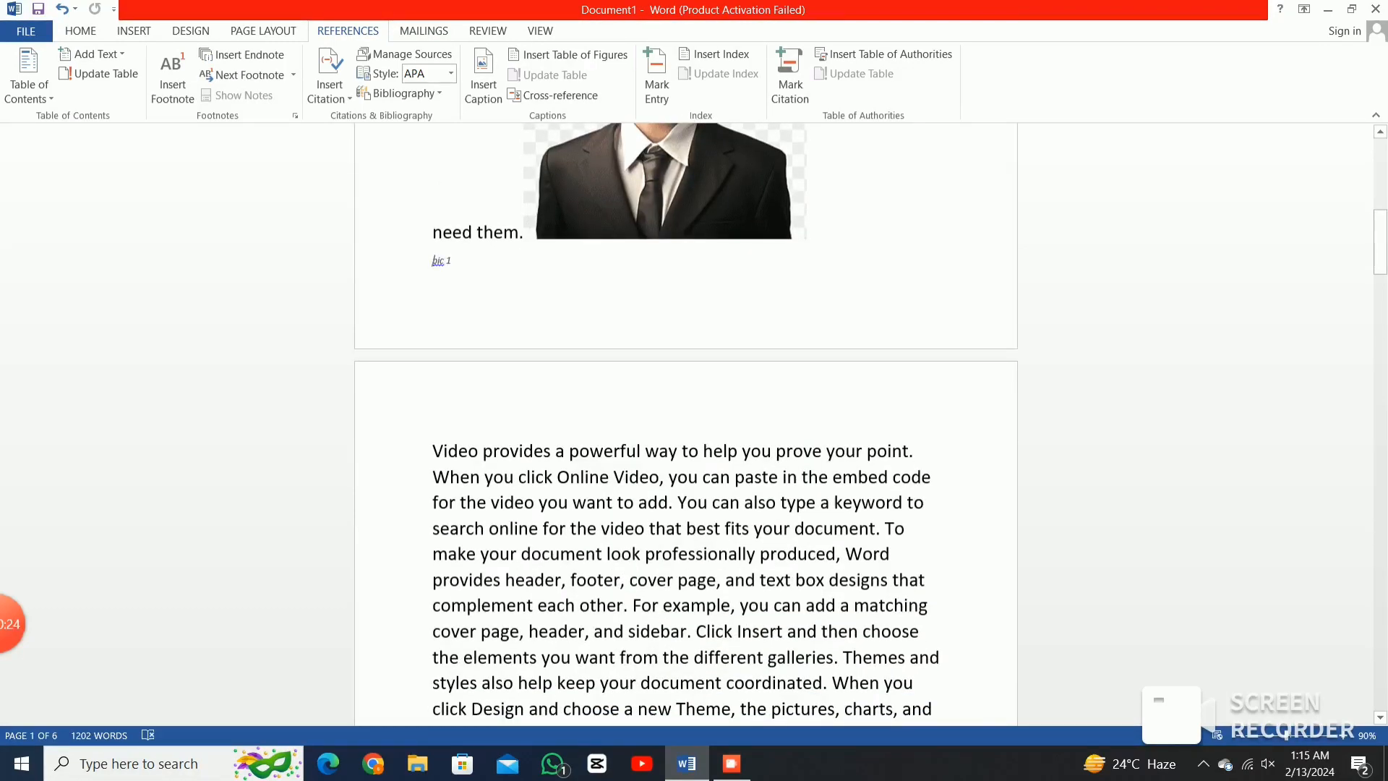
# Follow the pic 2 entry to the heptagon caption, then return to the table of figures.
pyautogui.scroll(8, 451, 217)
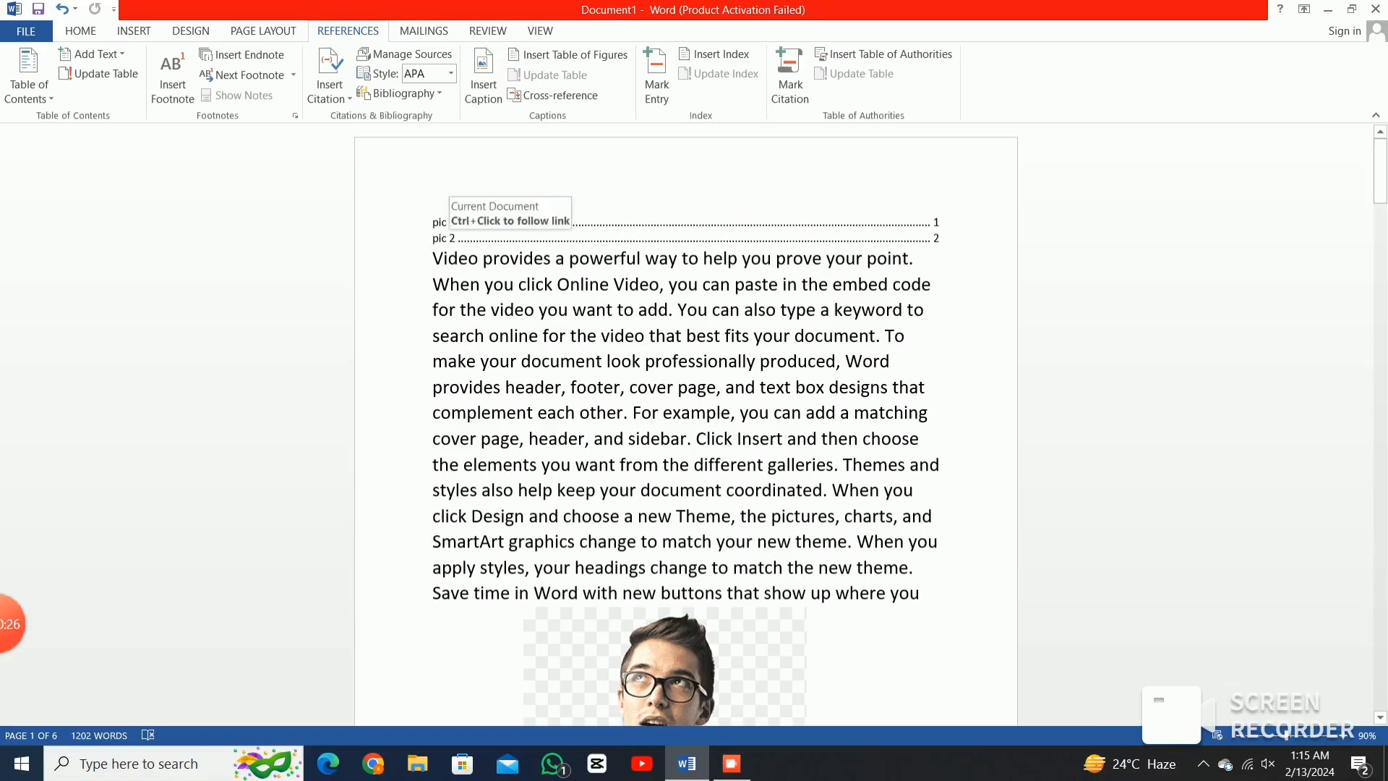
pyautogui.keyDown('ctrl'); pyautogui.click(442, 222); pyautogui.keyUp('ctrl')
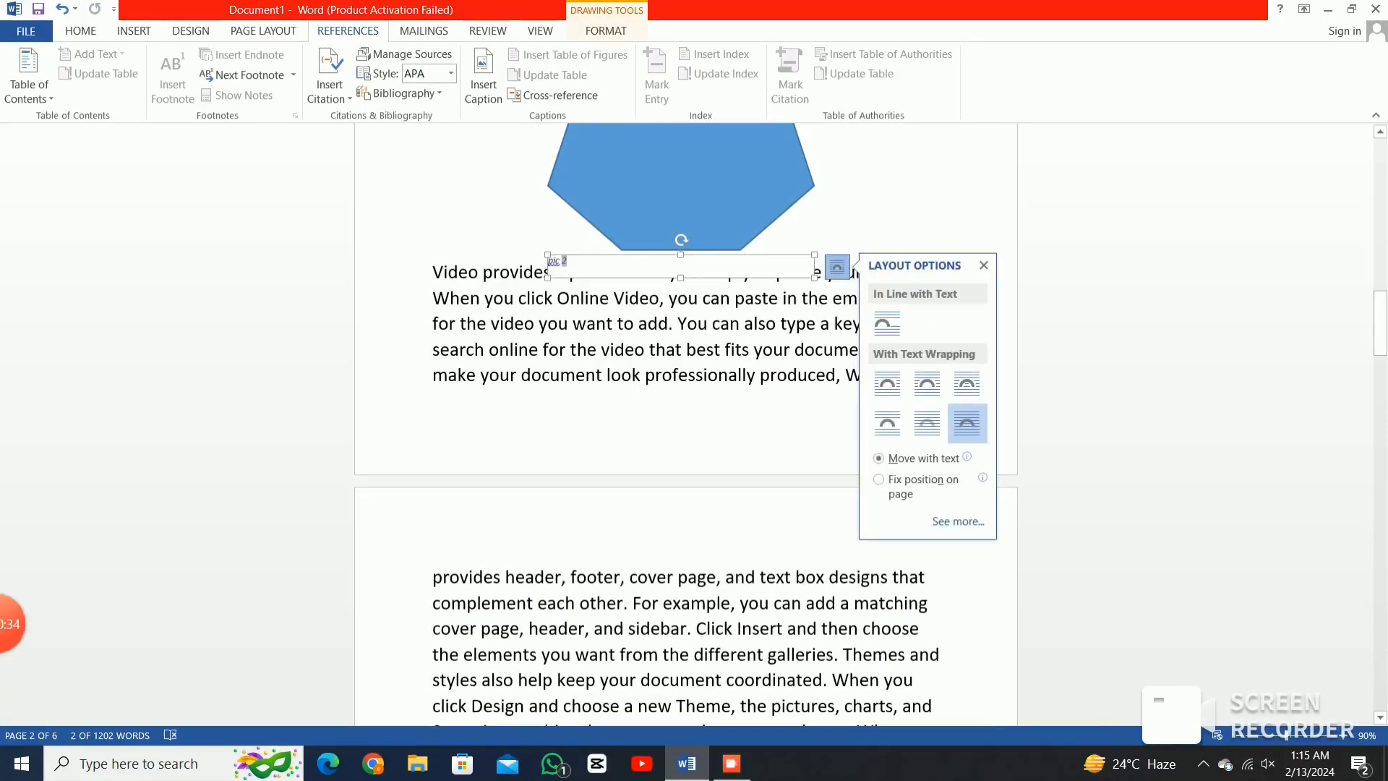
pyautogui.click(561, 261)
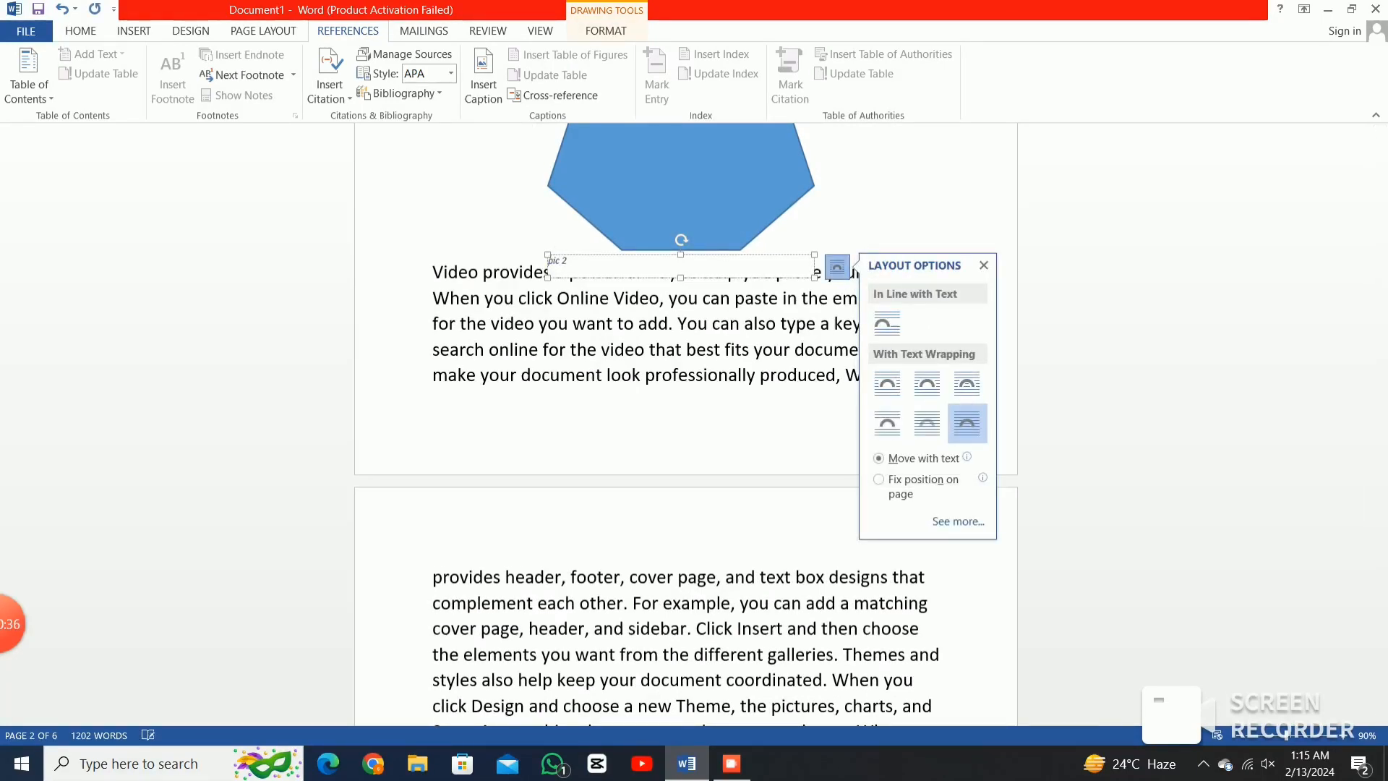
pyautogui.hotkey('ctrl', 'z')
pyautogui.hotkey('ctrl', 'z')
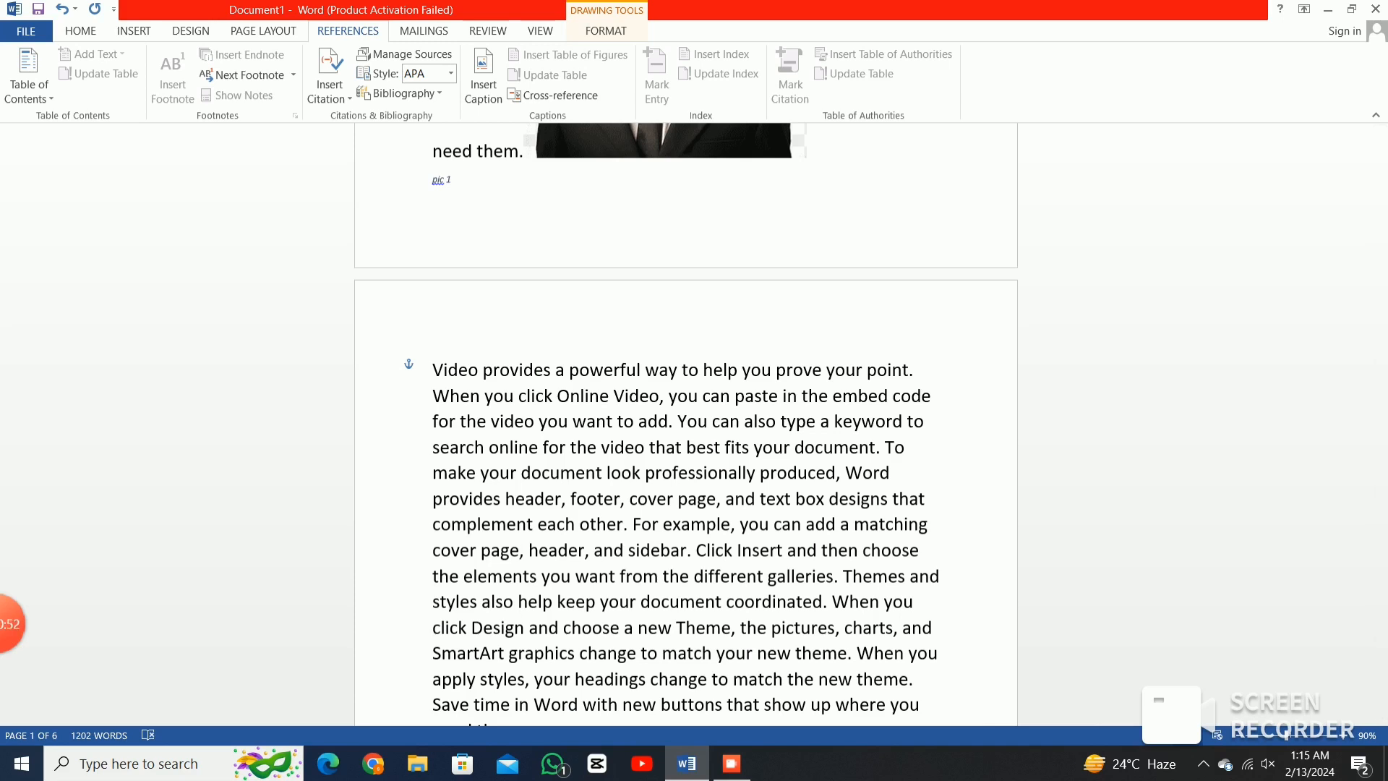
pyautogui.scroll(15, 686, 424)
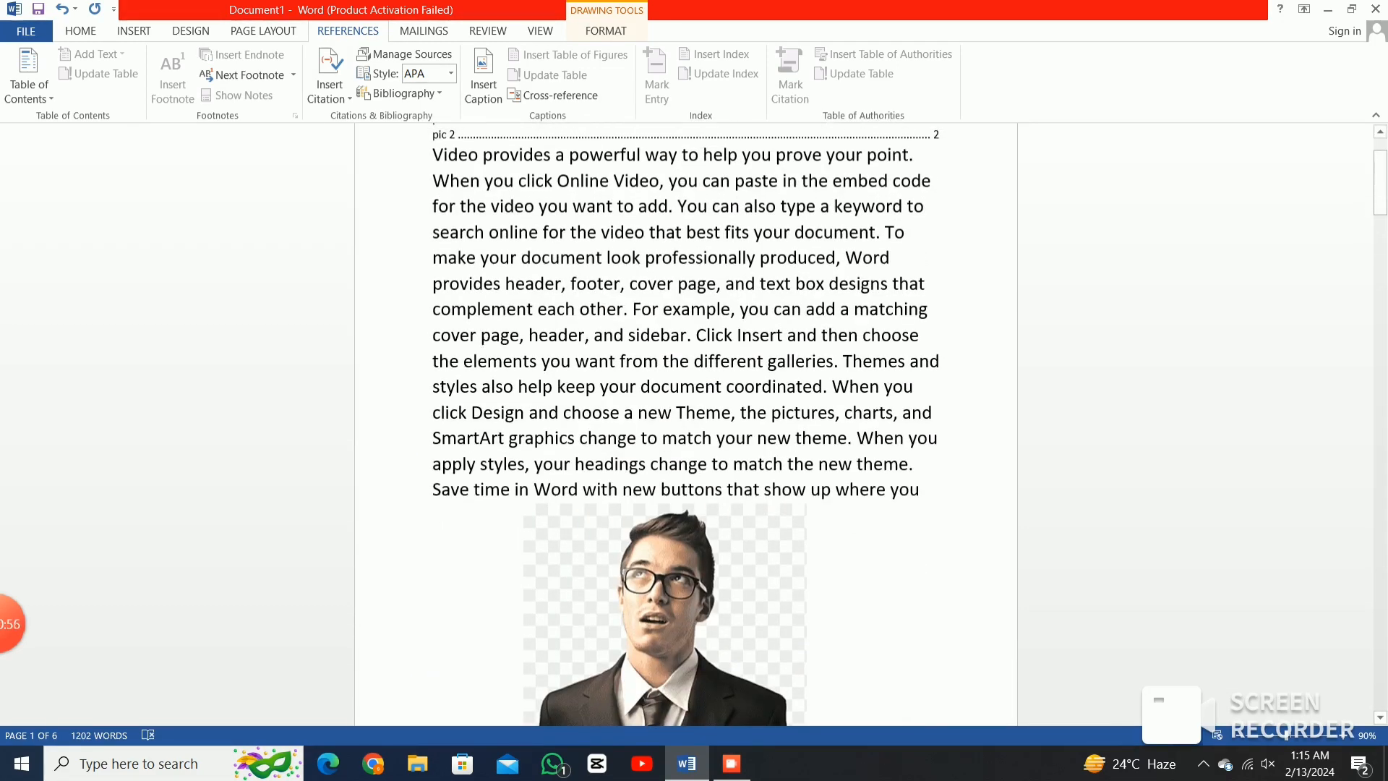
pyautogui.scroll(3, 685, 425)
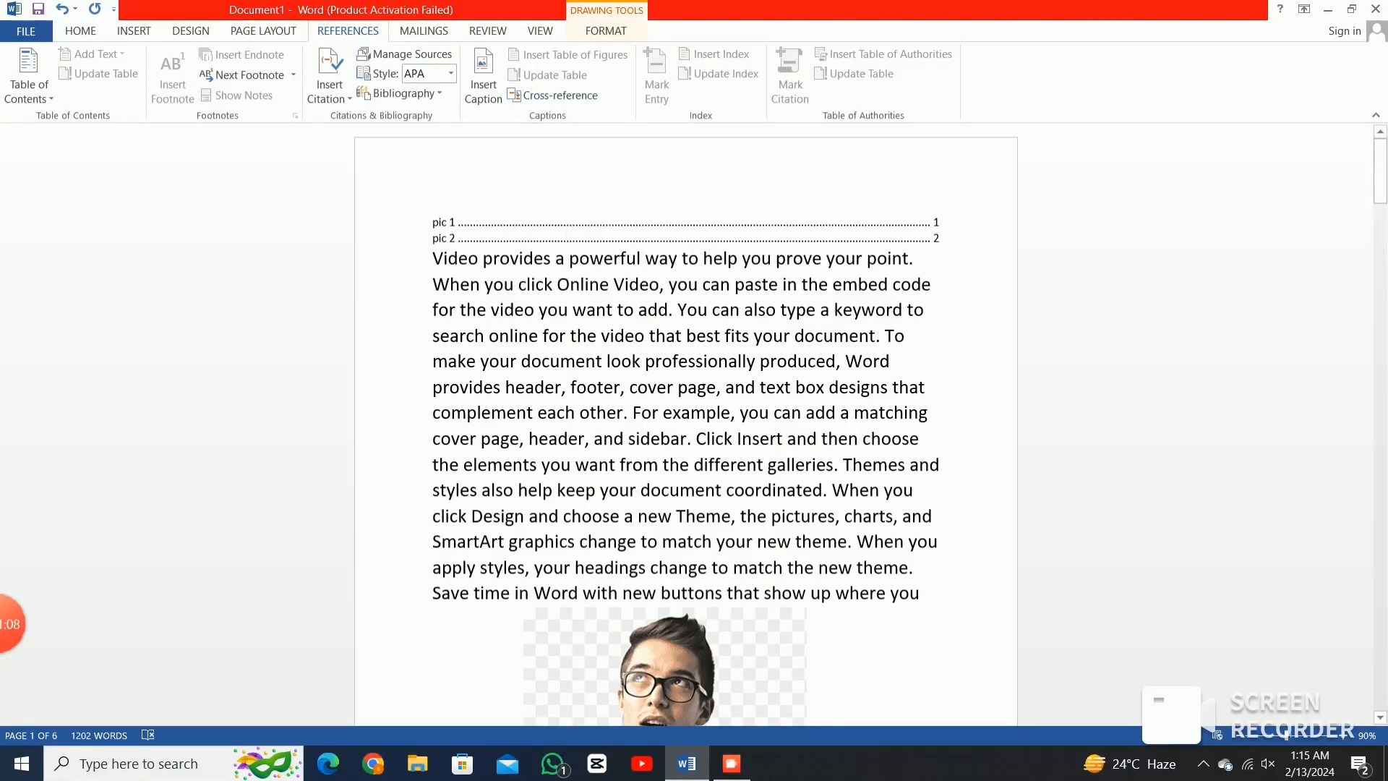
# Mark an index entry after 'Online Video' with a bold page number, using a person's first name as main entry and surname as subentry.
pyautogui.click(661, 285)
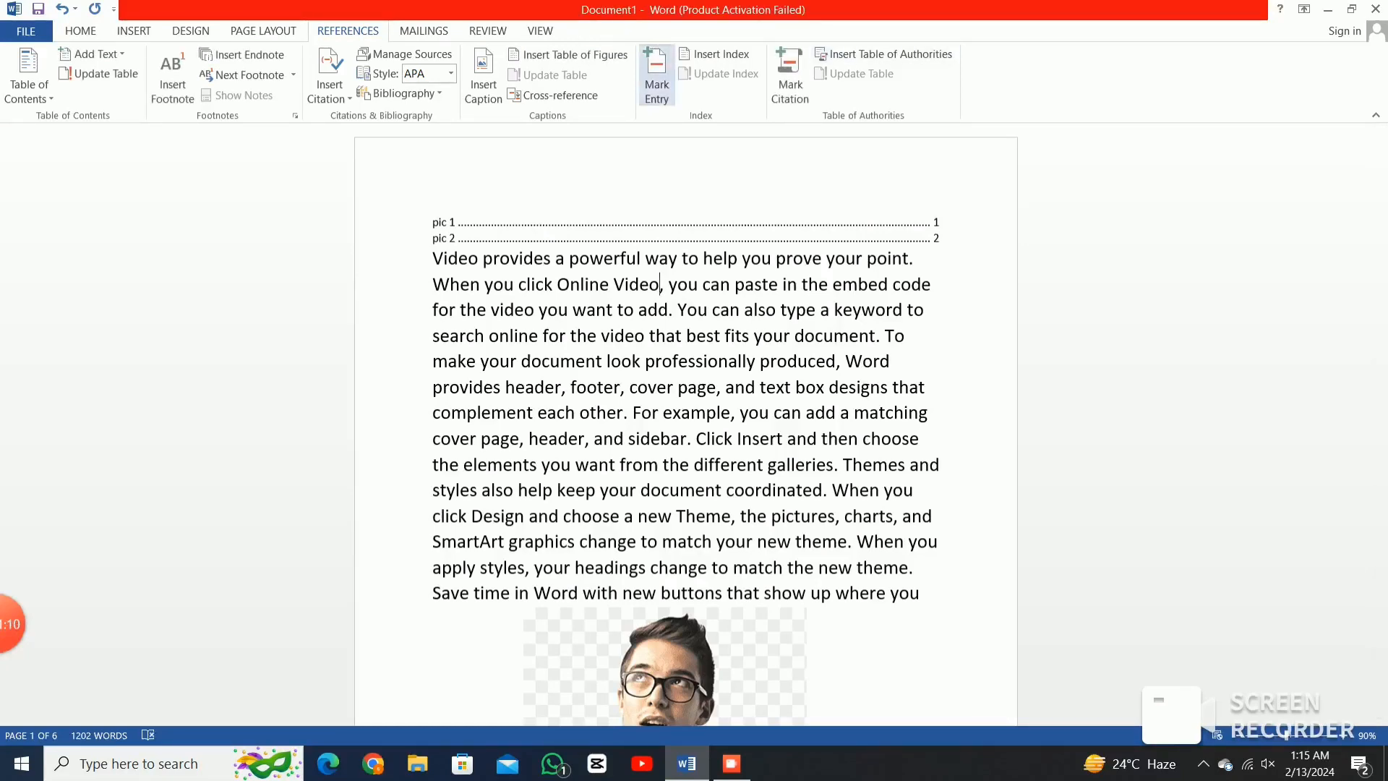
pyautogui.click(656, 76)
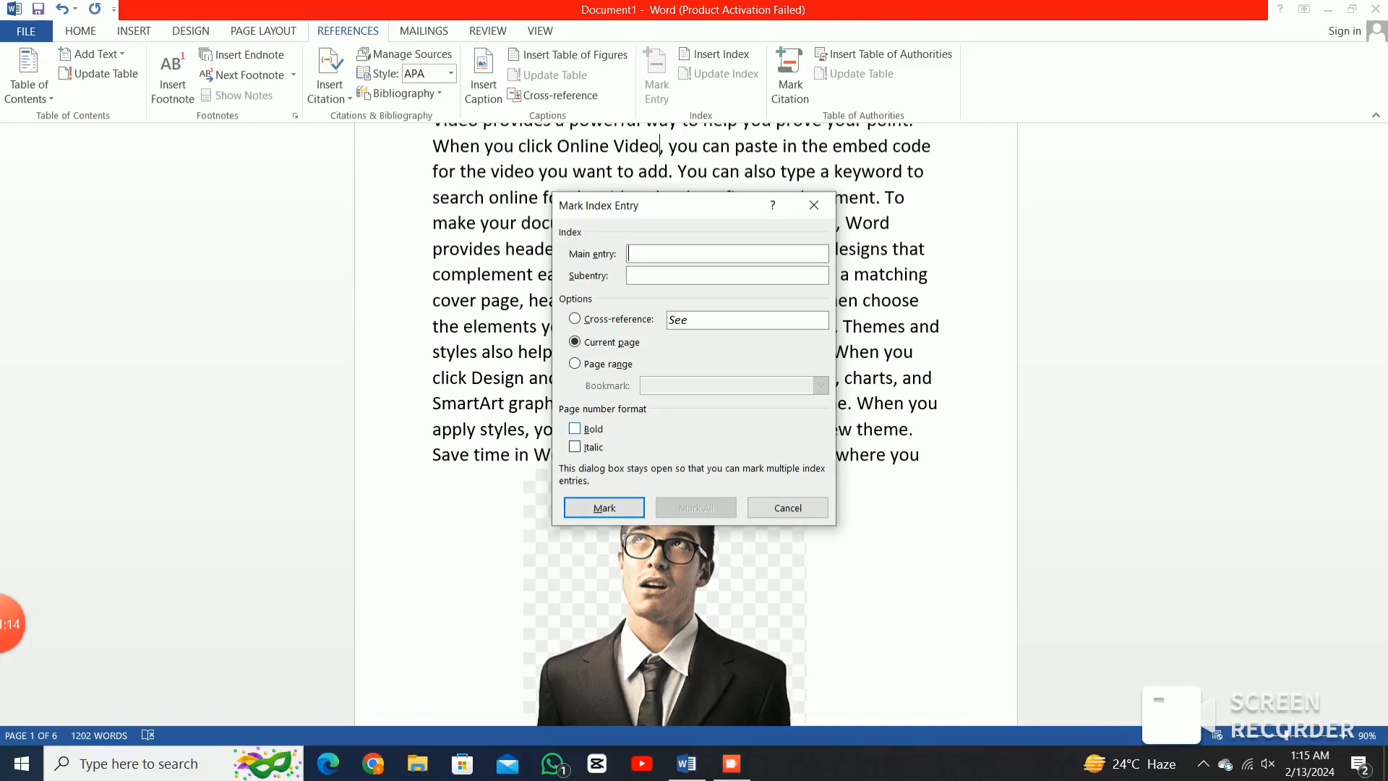
pyautogui.hotkey('alt', 'b')
pyautogui.press('Return')
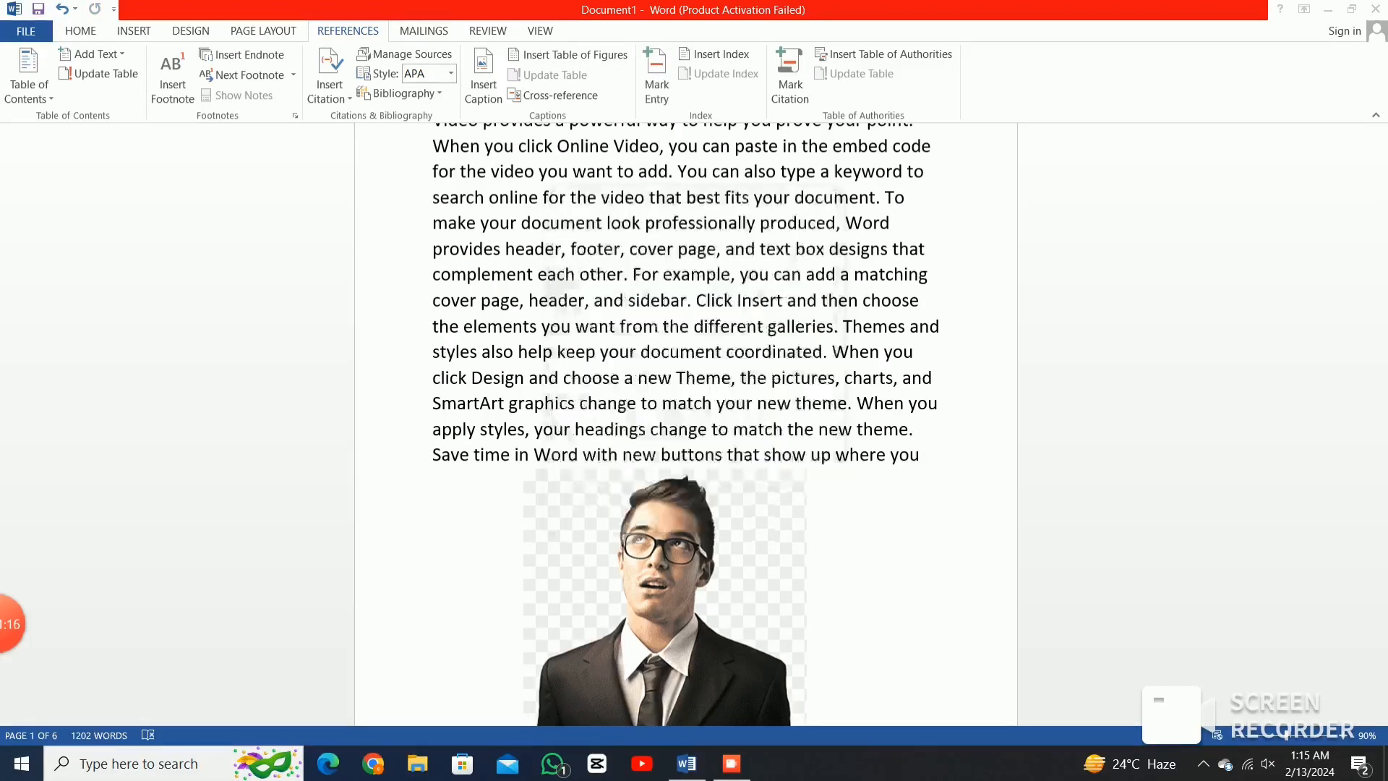
pyautogui.press('Return')
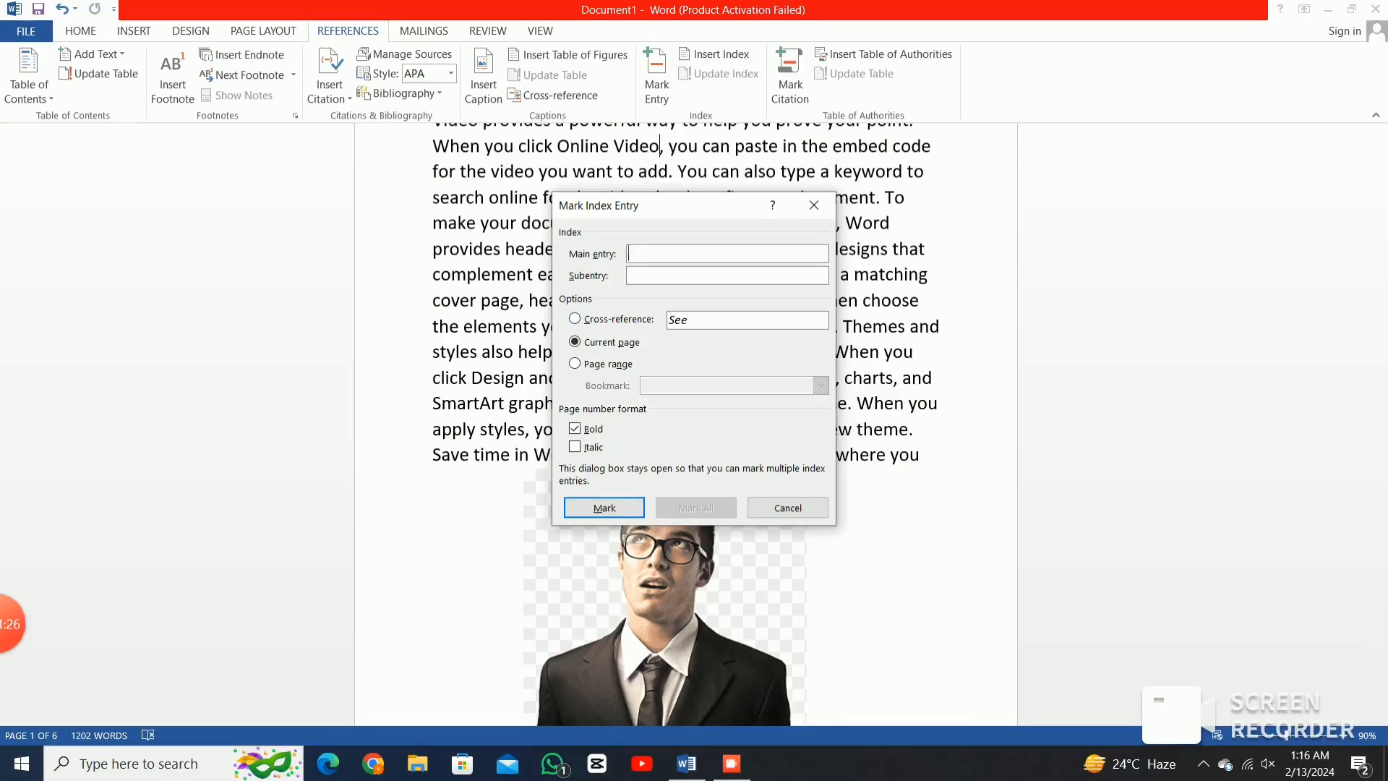
pyautogui.press('Return')
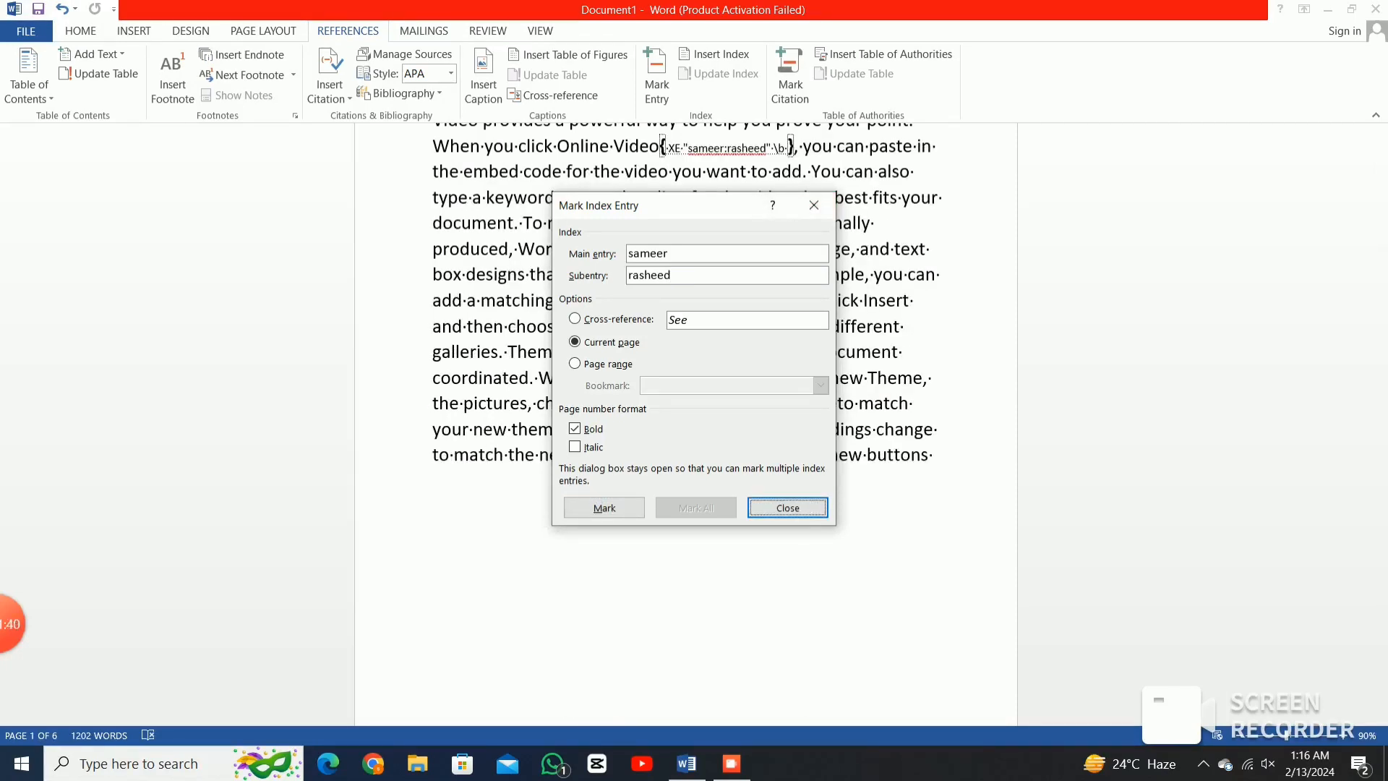
pyautogui.click(814, 205)
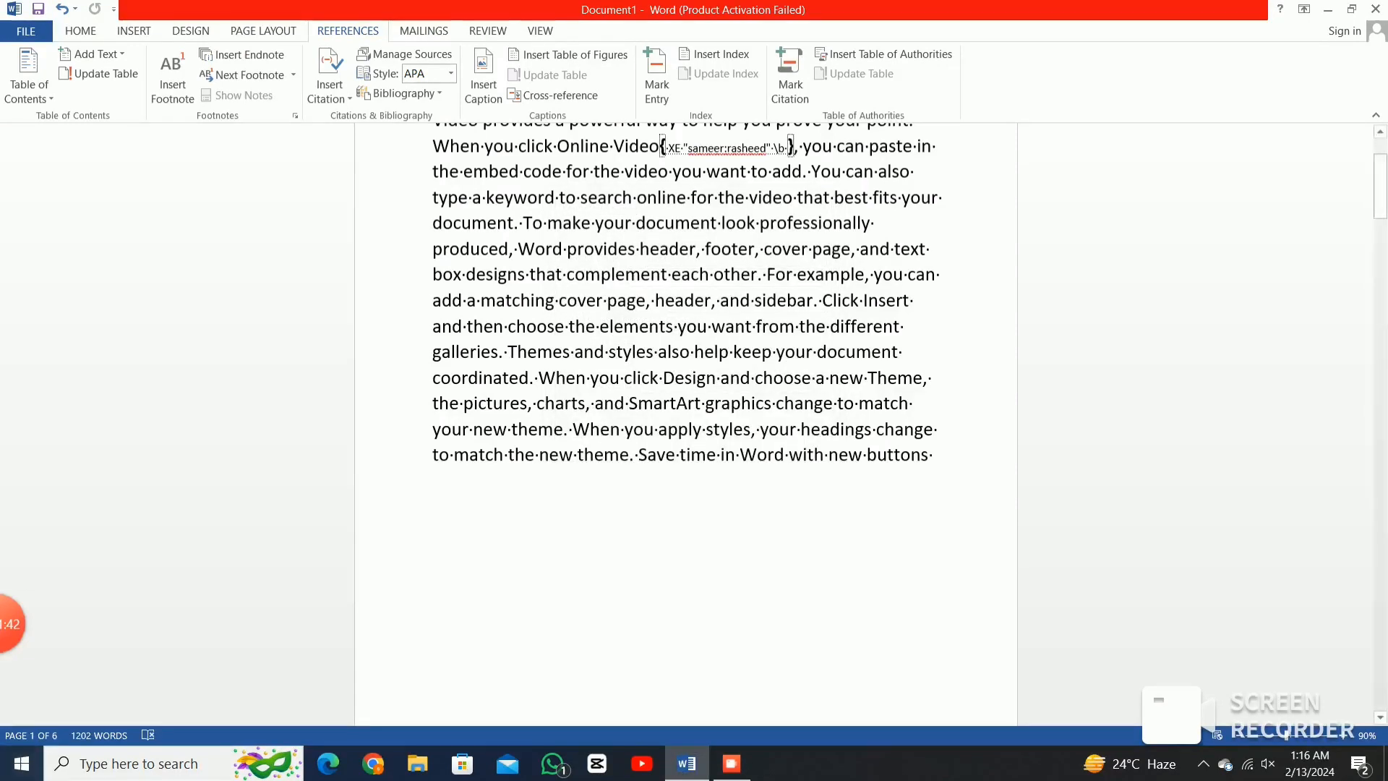
# Scroll through the document and open the Table of Authorities dialog.
pyautogui.moveTo(11, 623)
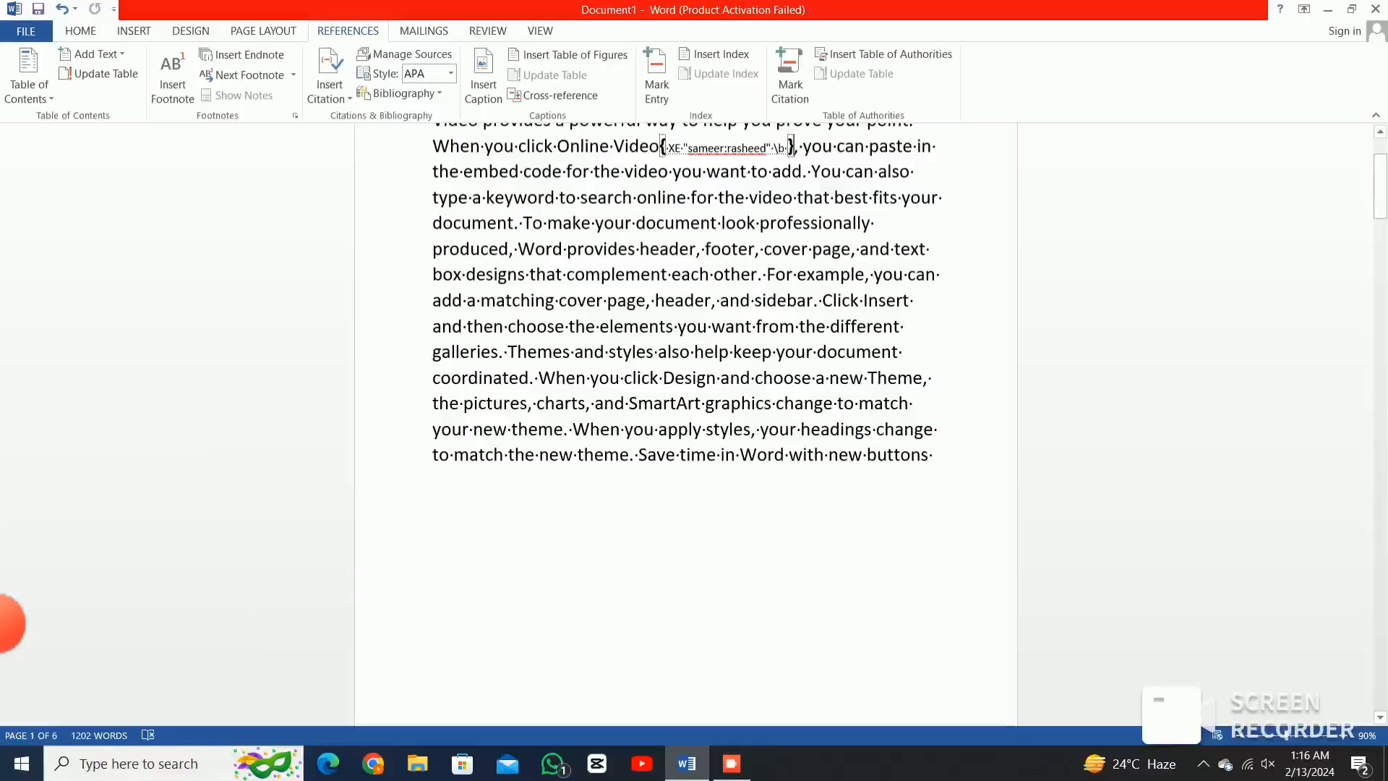
pyautogui.scroll(2, 686, 362)
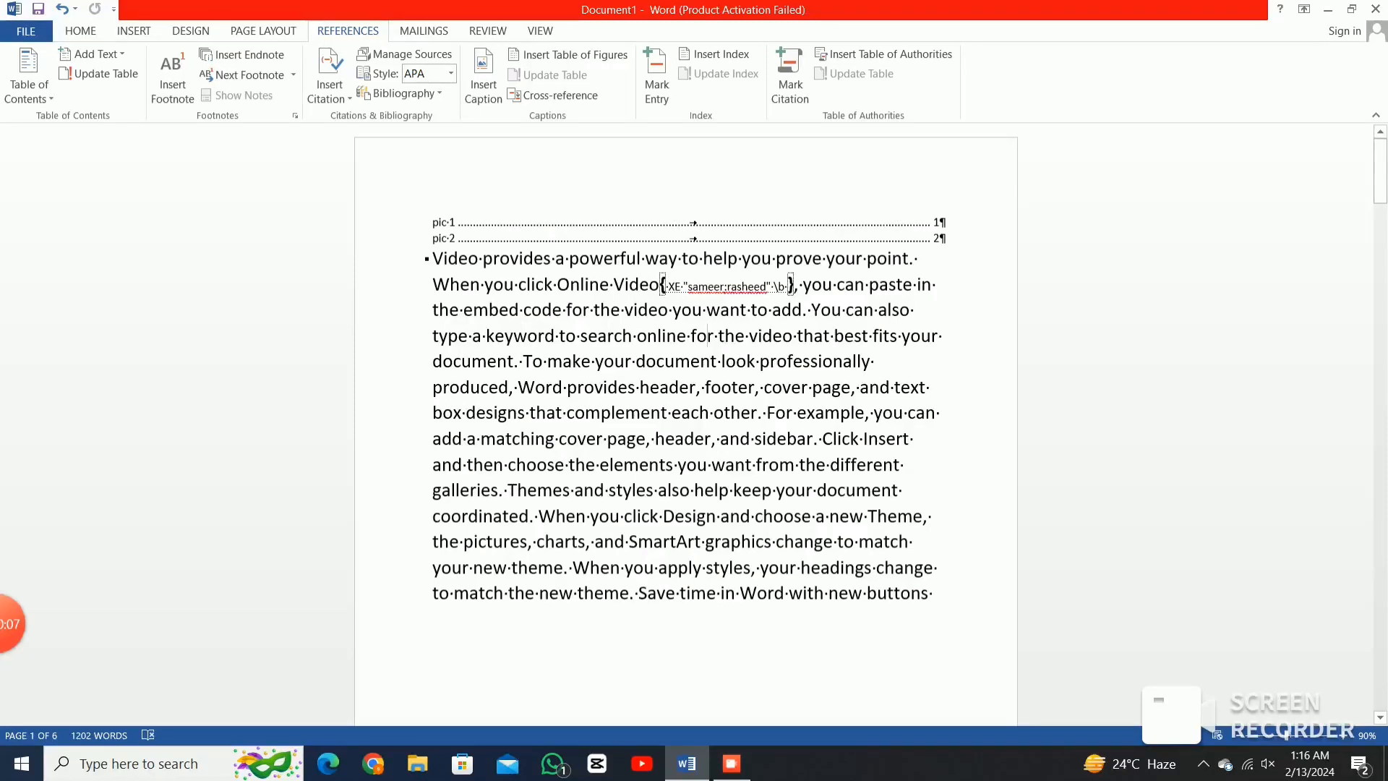
pyautogui.scroll(-15, 687, 426)
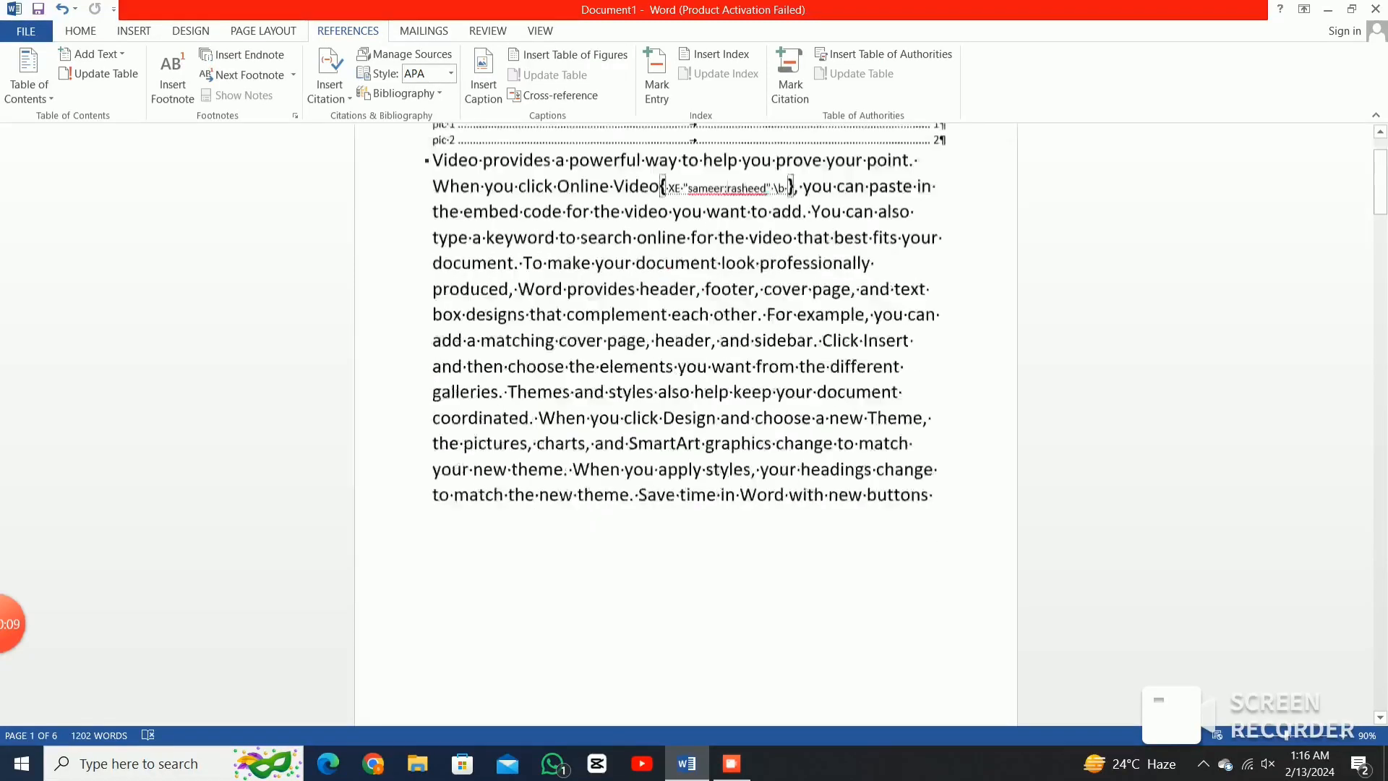
pyautogui.scroll(-15, 687, 426)
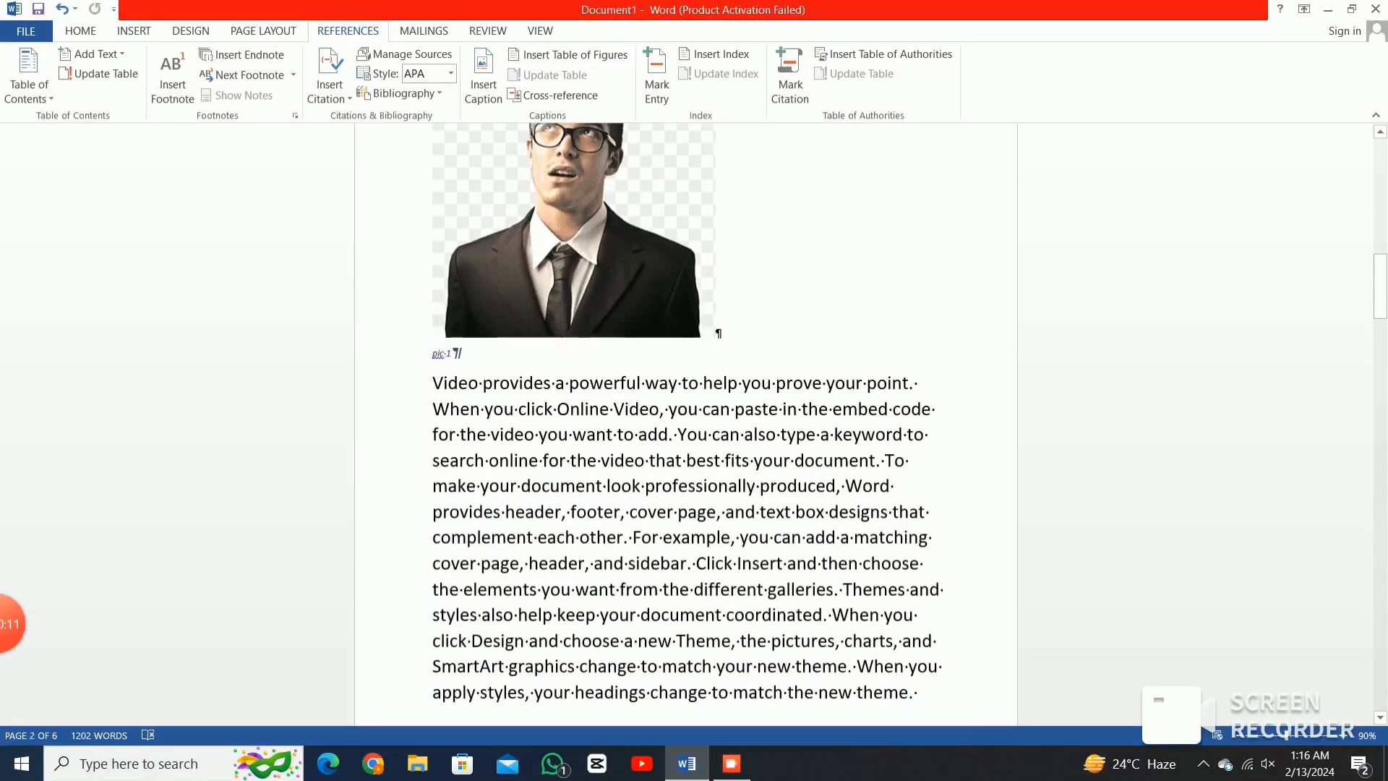
pyautogui.scroll(1, 687, 426)
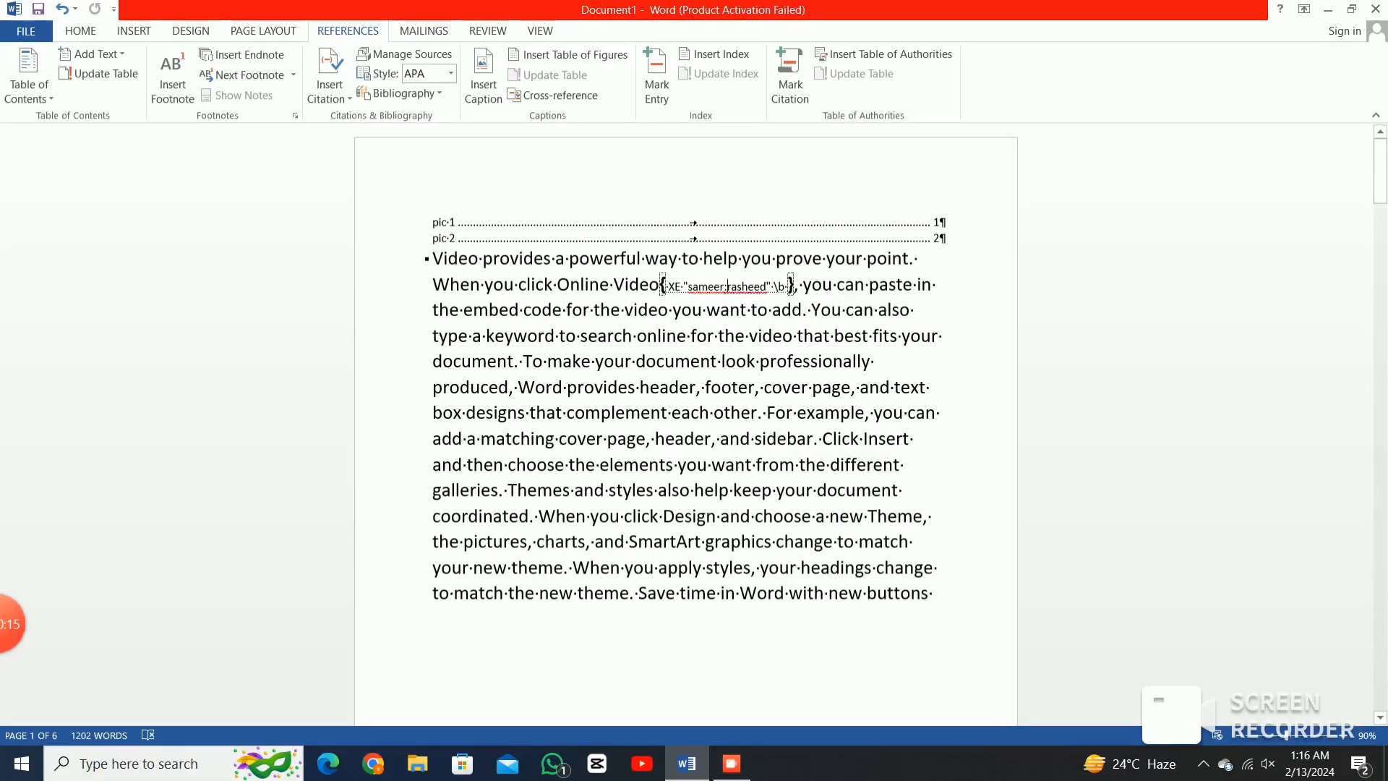
pyautogui.click(884, 54)
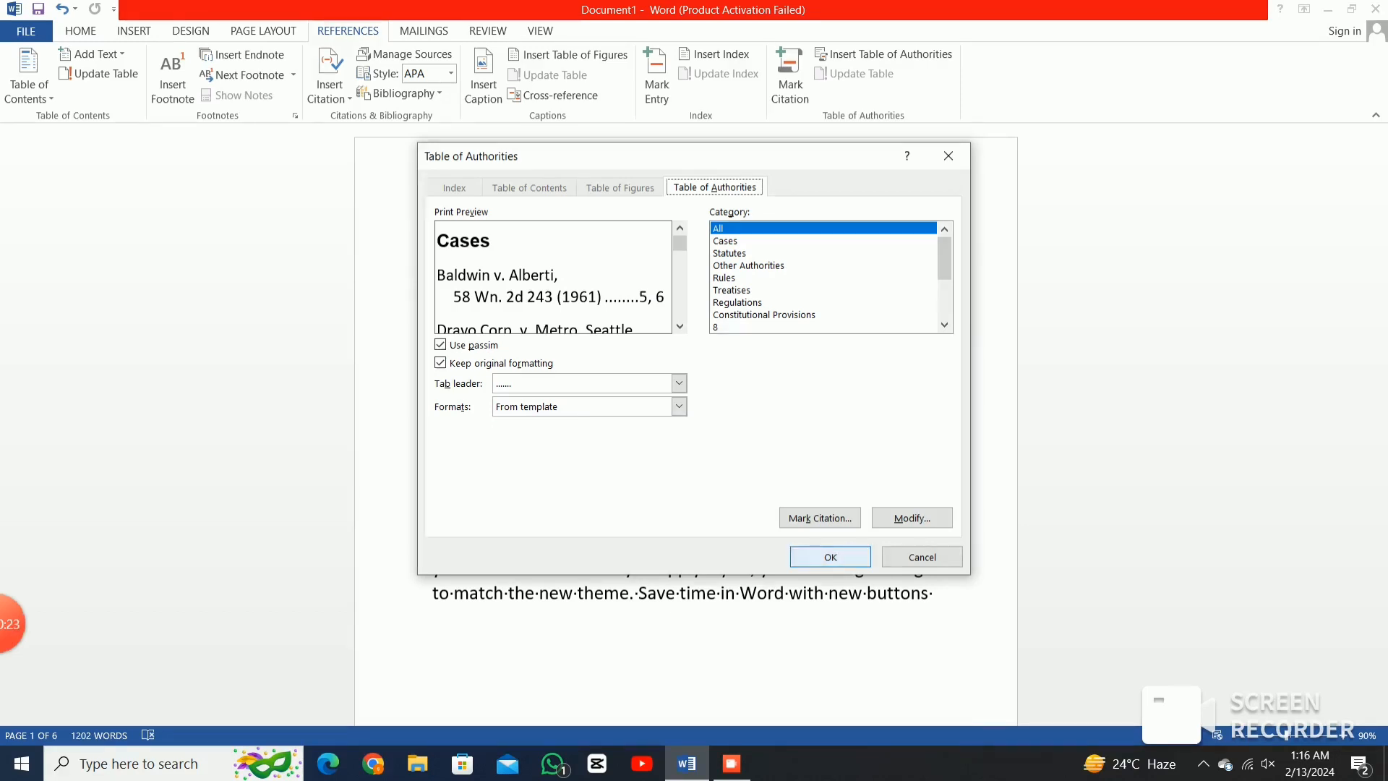
# Try inserting the table of authorities twice, dismissing the 'no TA fields' warning each time.
pyautogui.click(830, 557)
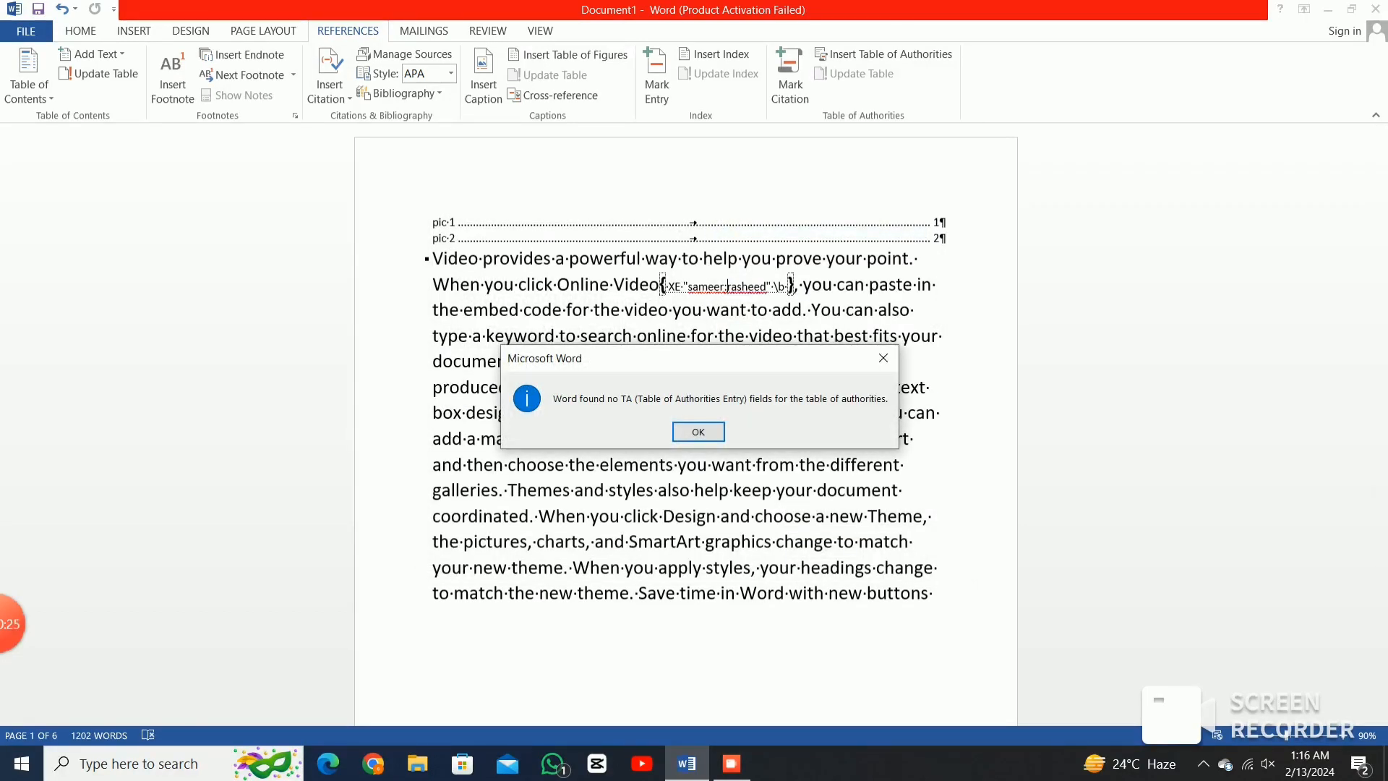
pyautogui.press('Return')
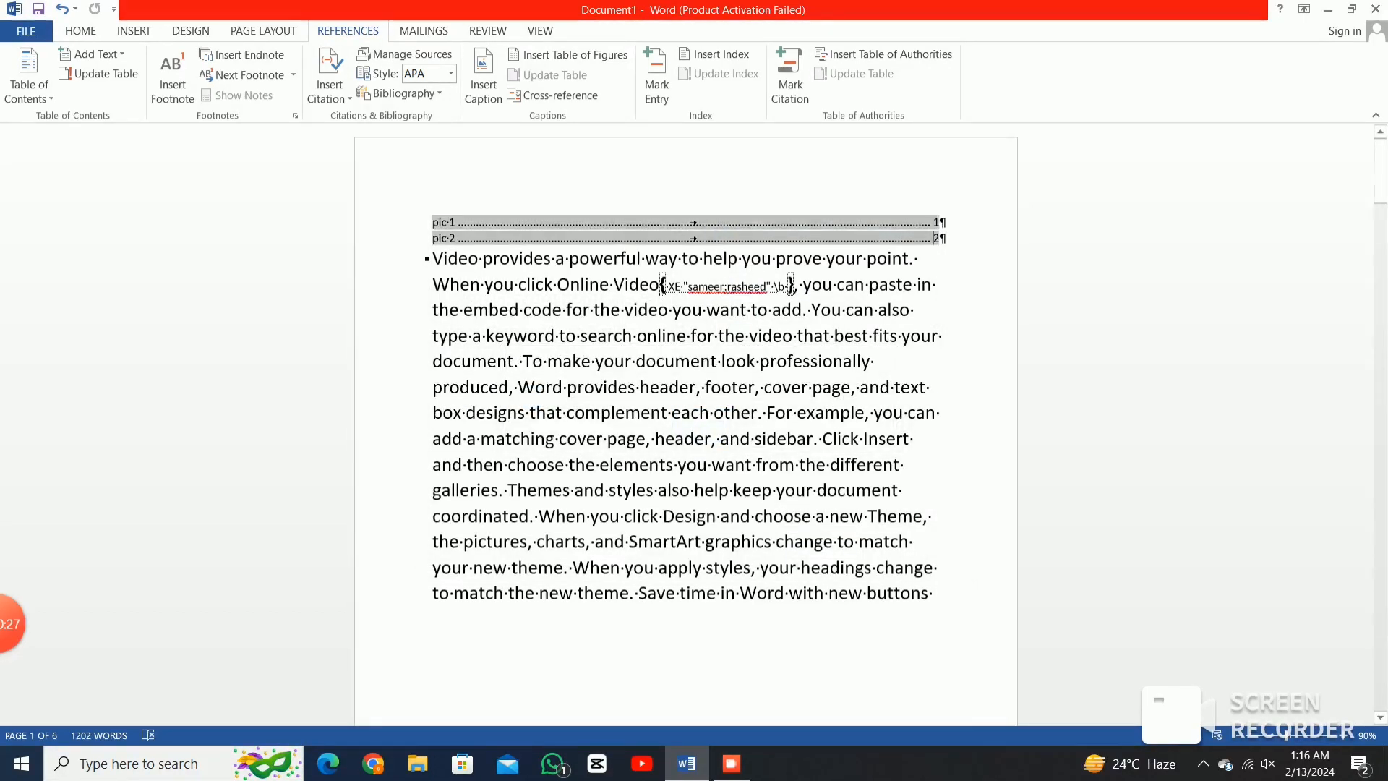
pyautogui.click(884, 54)
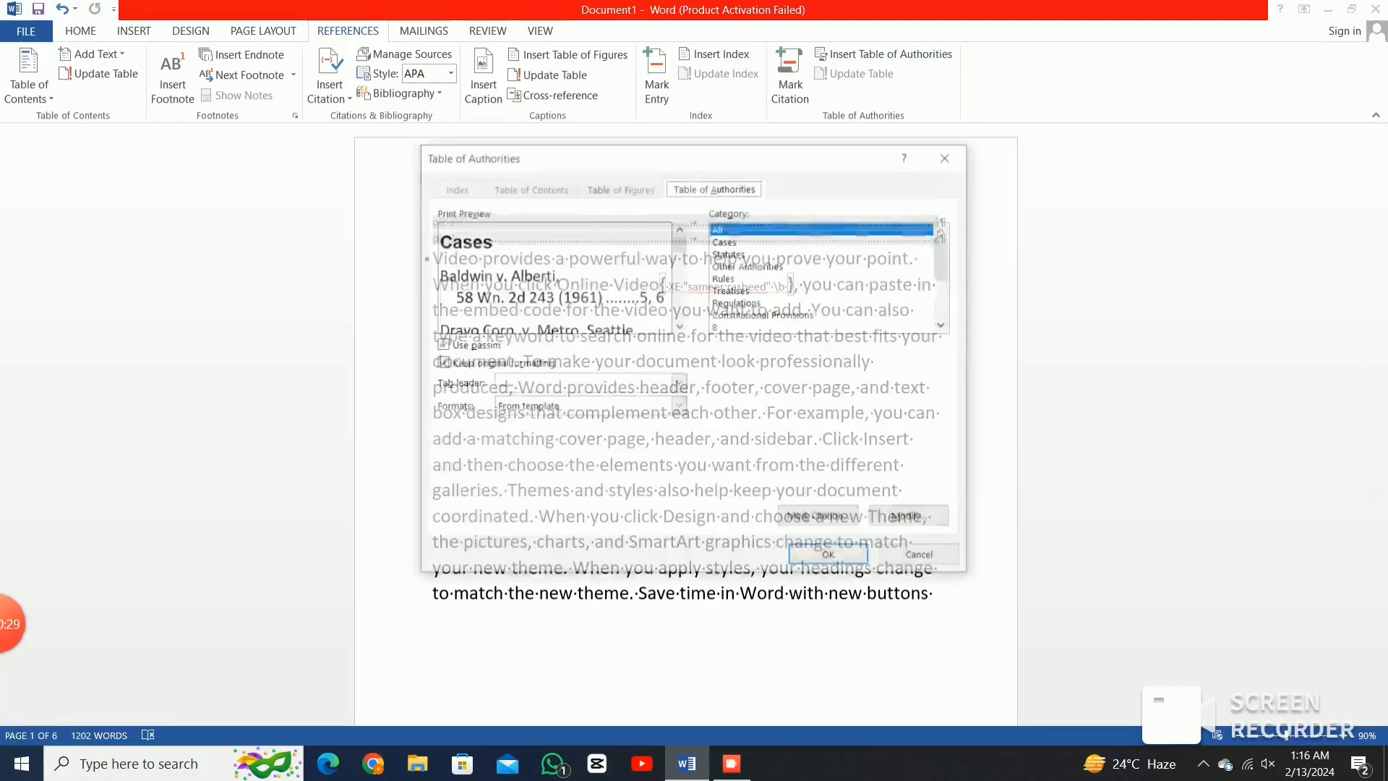
pyautogui.click(828, 555)
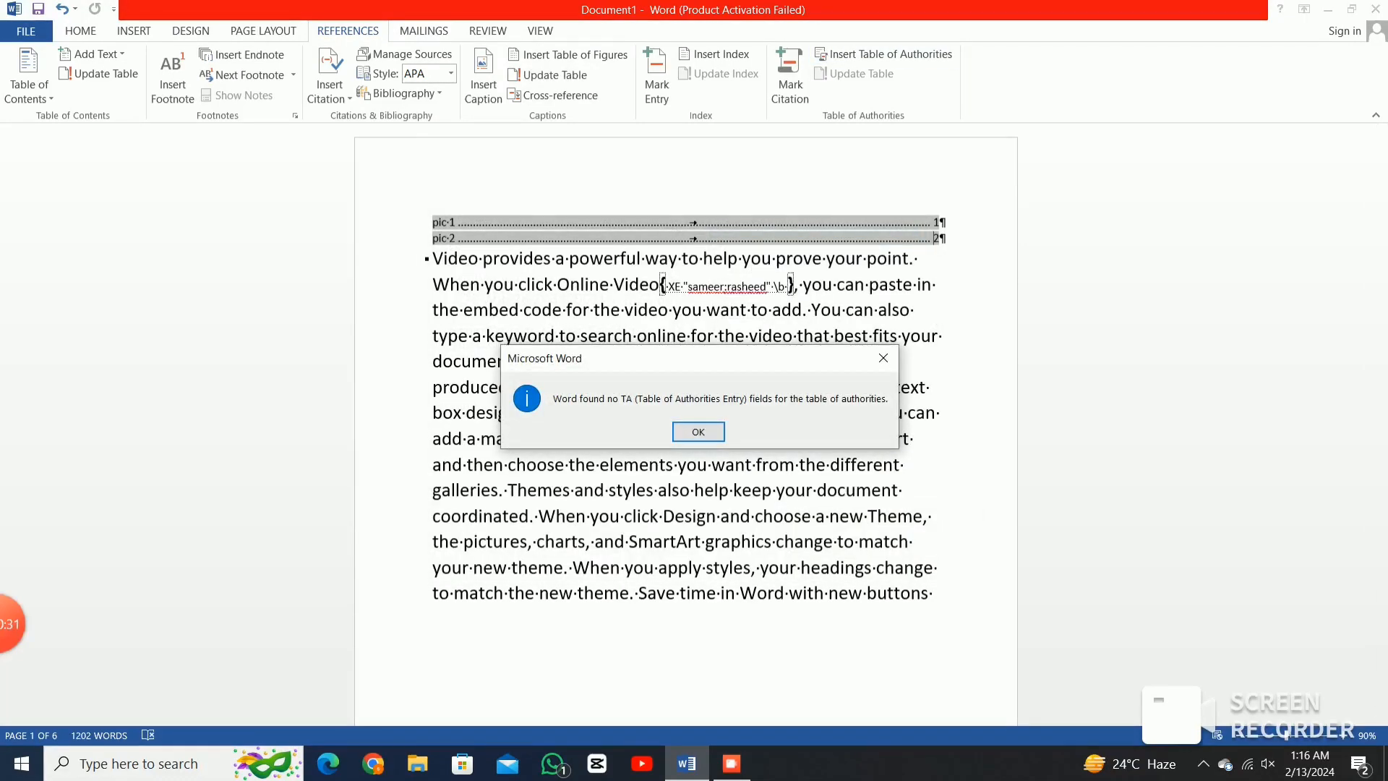
pyautogui.press('Return')
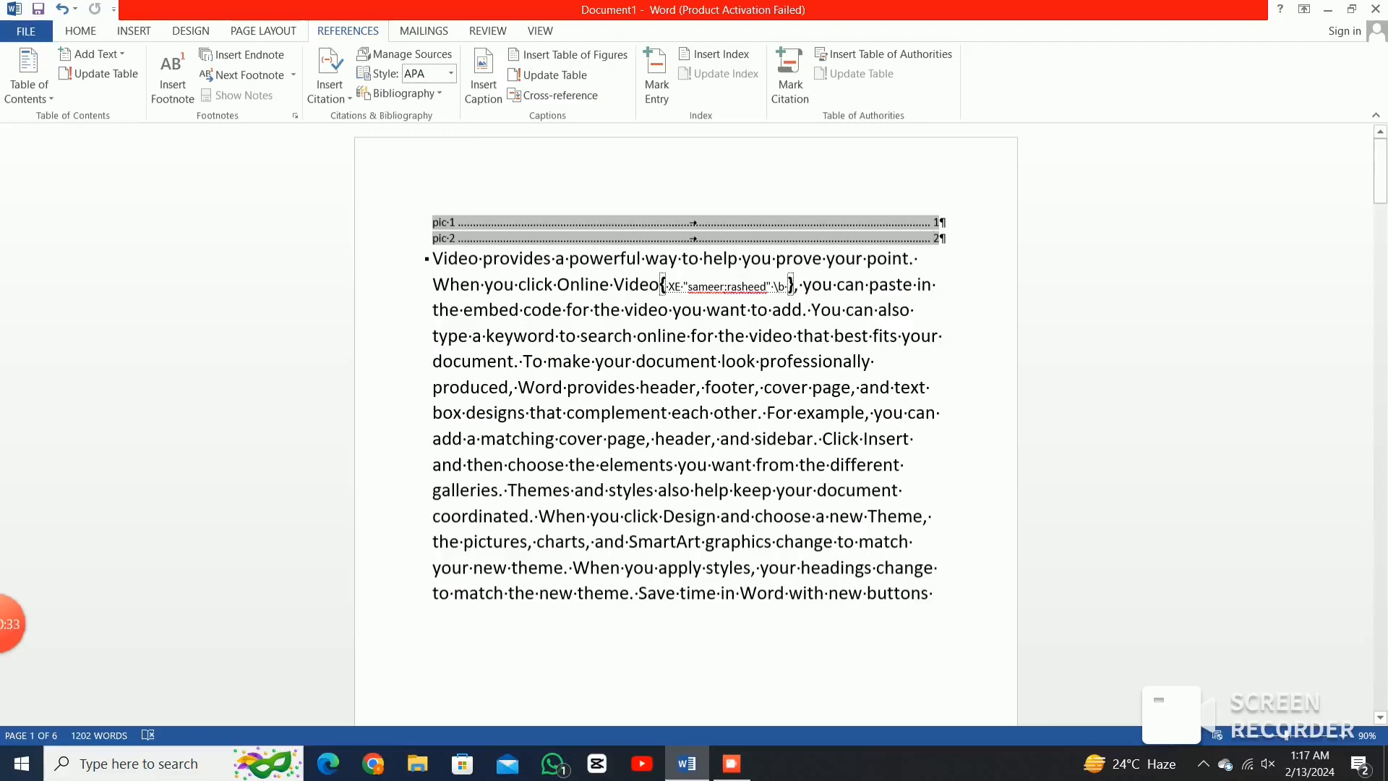